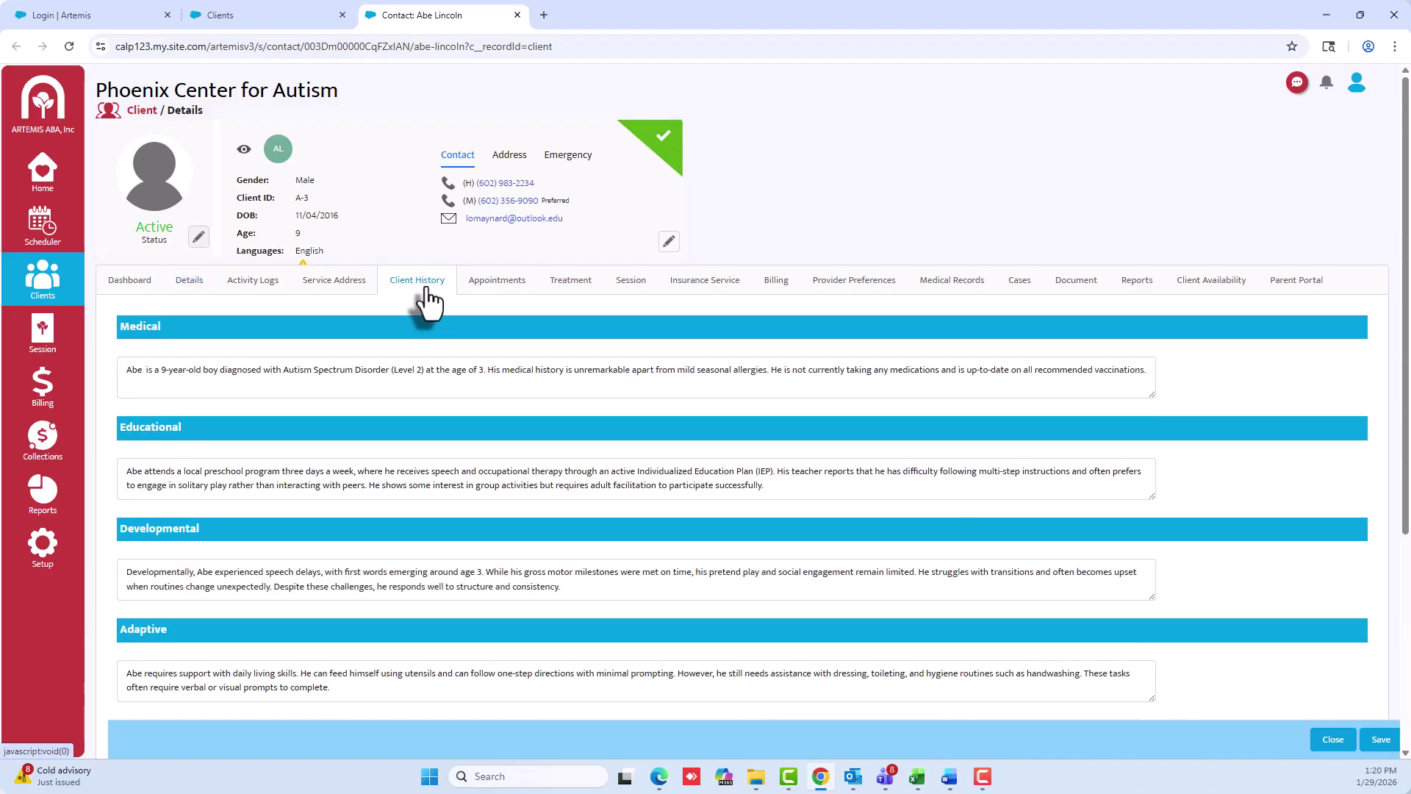
Open the client's uploaded documents and view the file upload dialog, closing it without choosing a file
left_click(1073, 283)
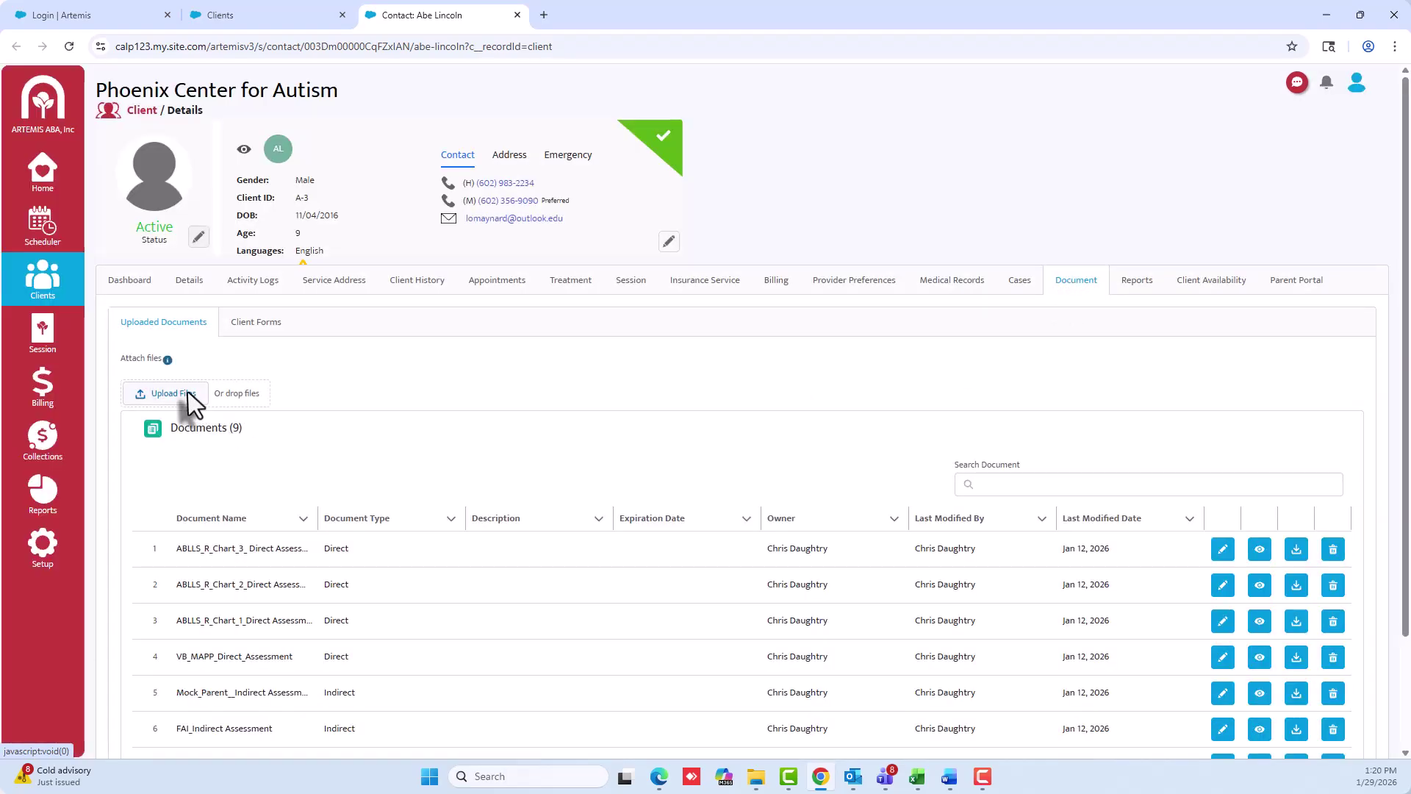
left_click(188, 393)
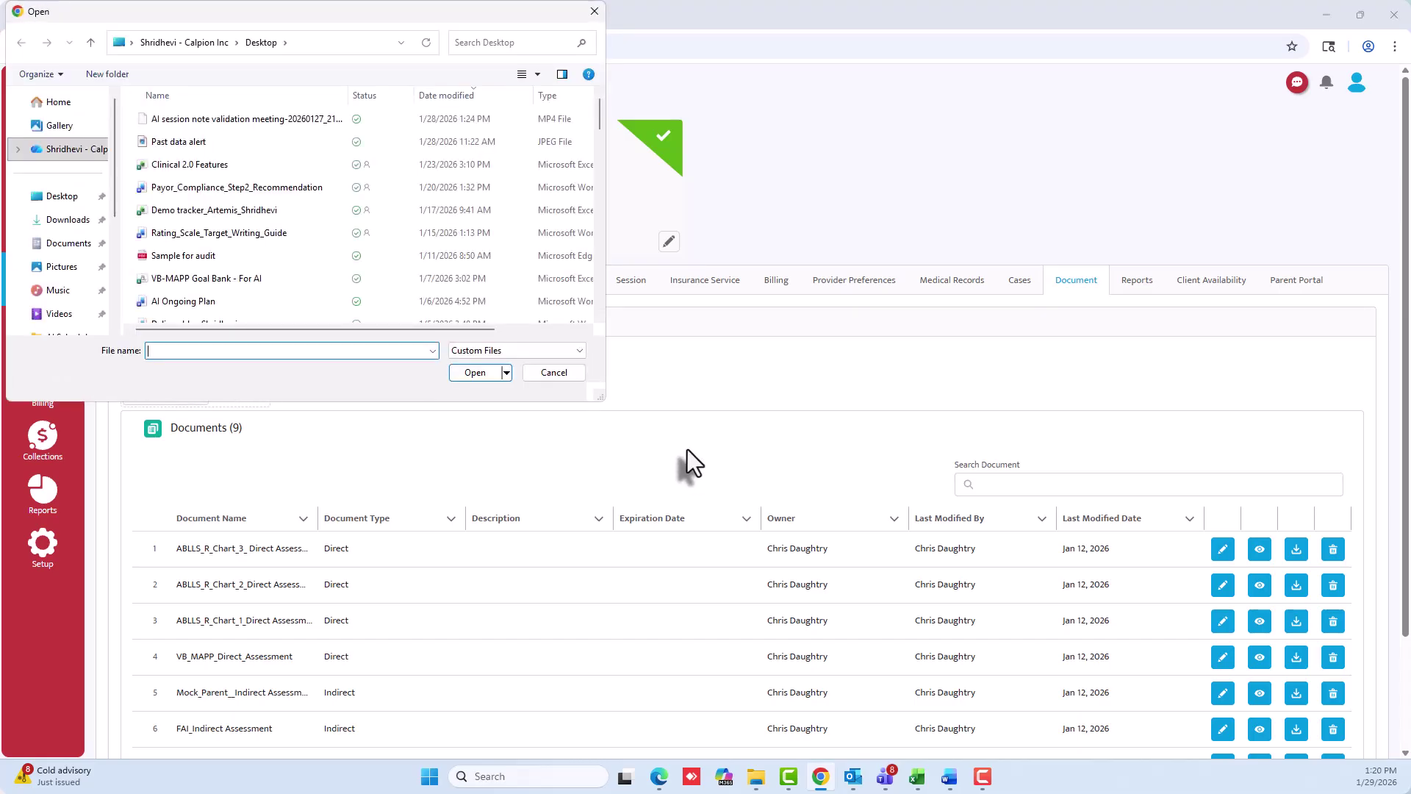
left_click(594, 9)
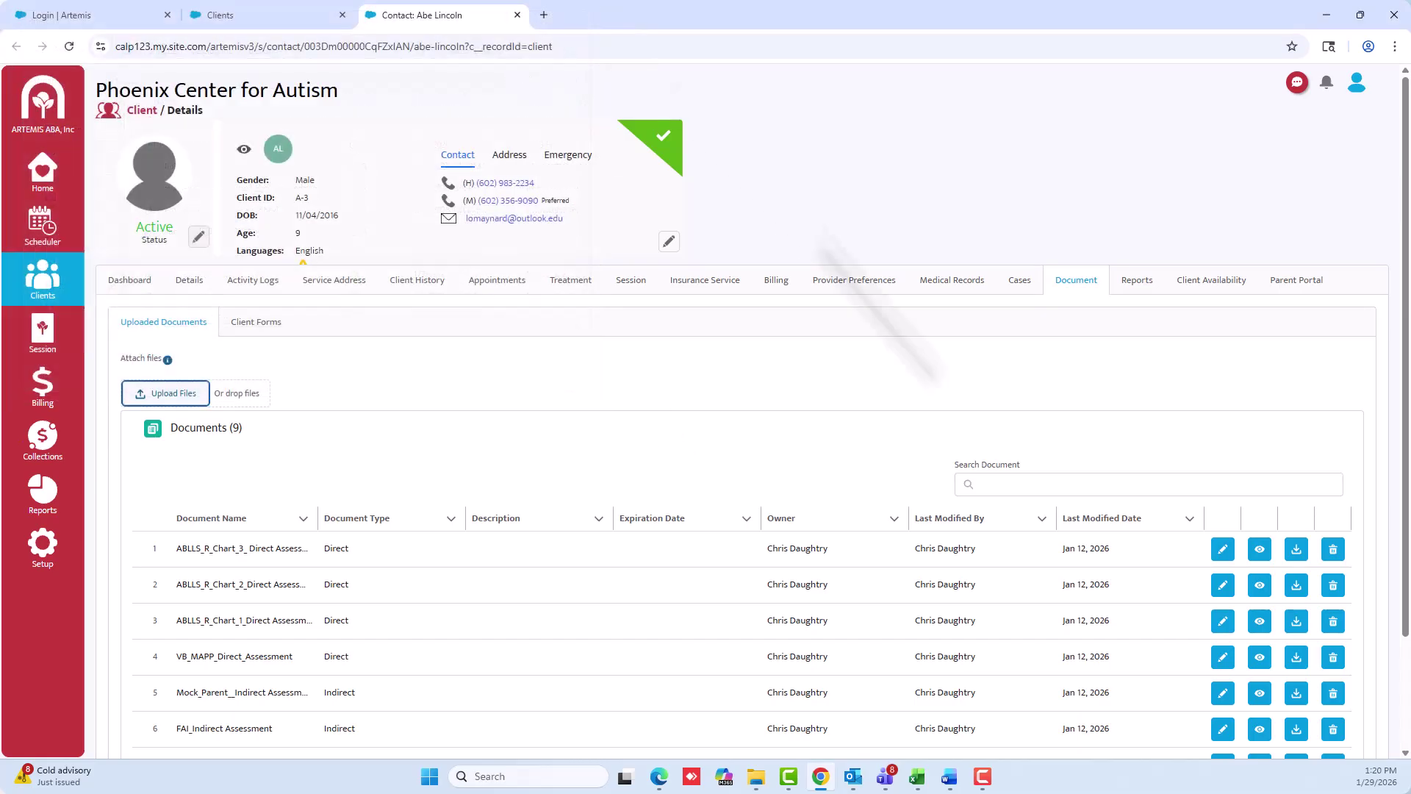
View the ABLLS_R_Chart_3_ Direct Assessment document's details and available document types, close them unchanged, and look through the document list
left_click(1219, 552)
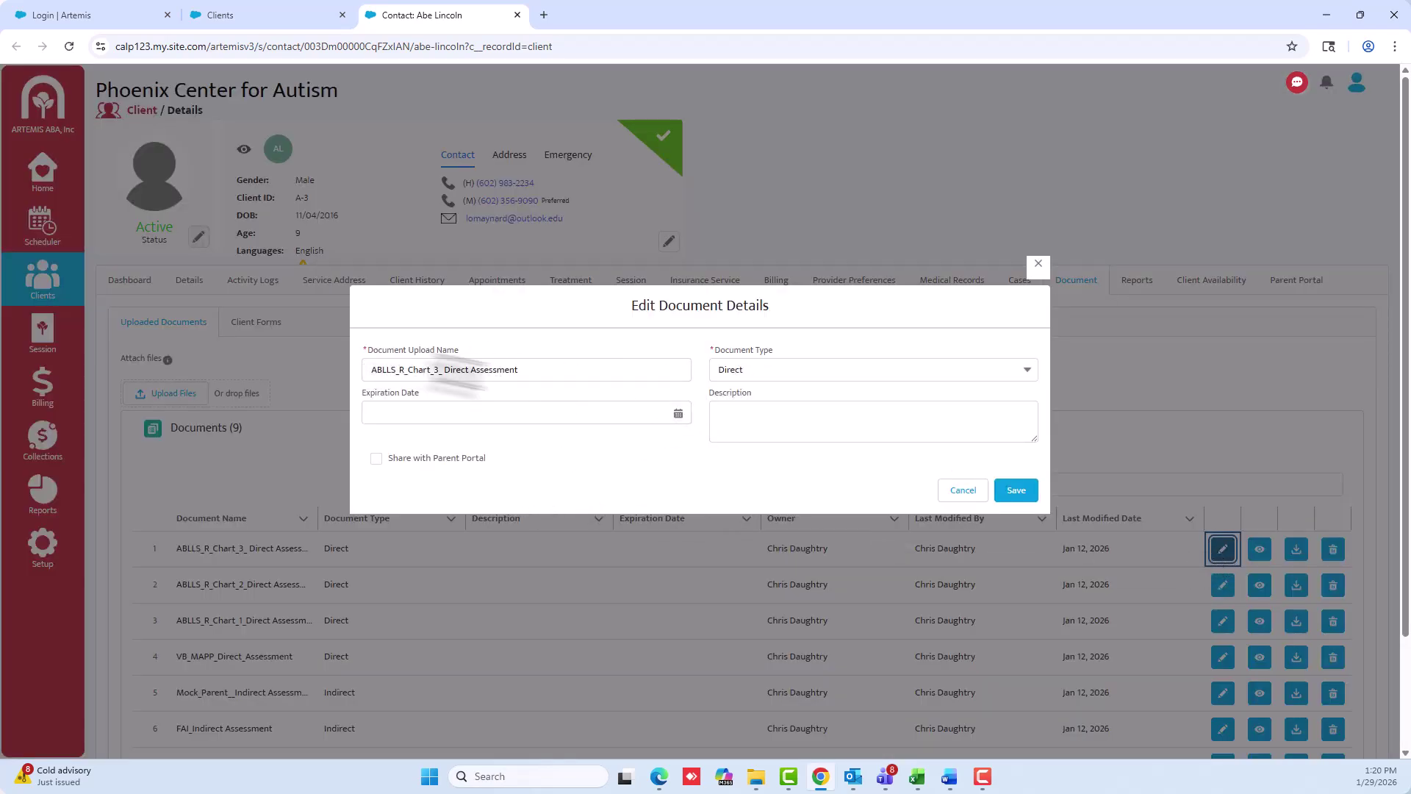
left_click(783, 376)
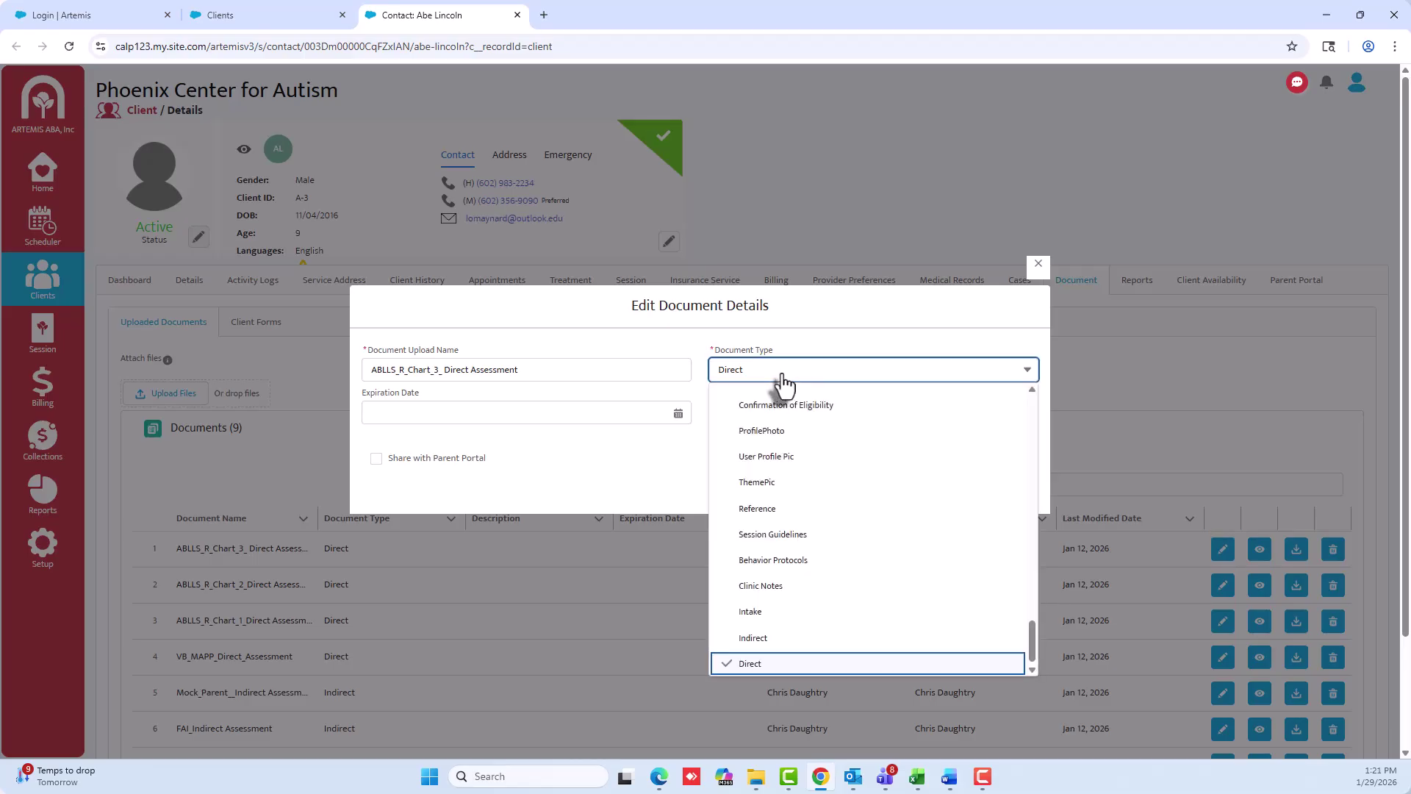
left_click(783, 377)
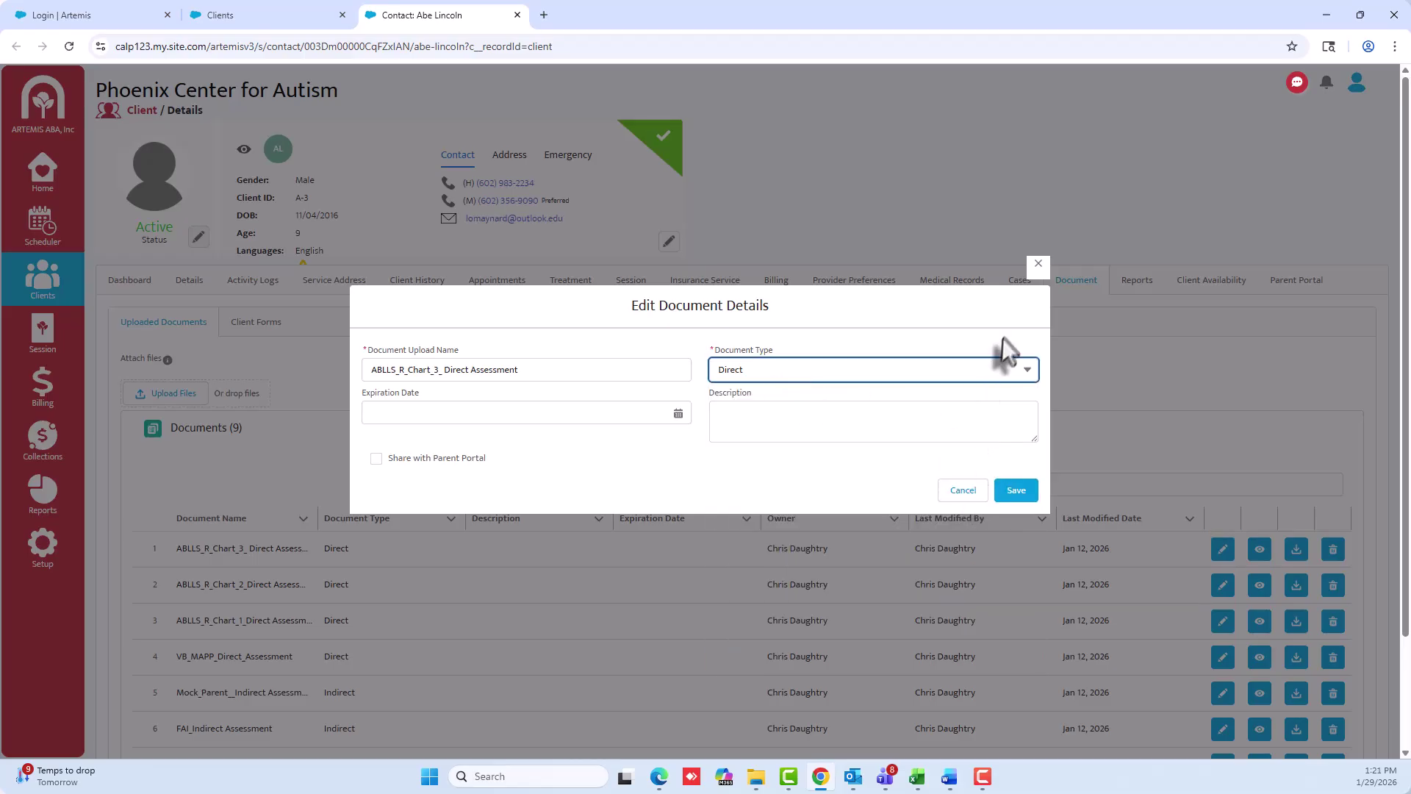
left_click(1037, 264)
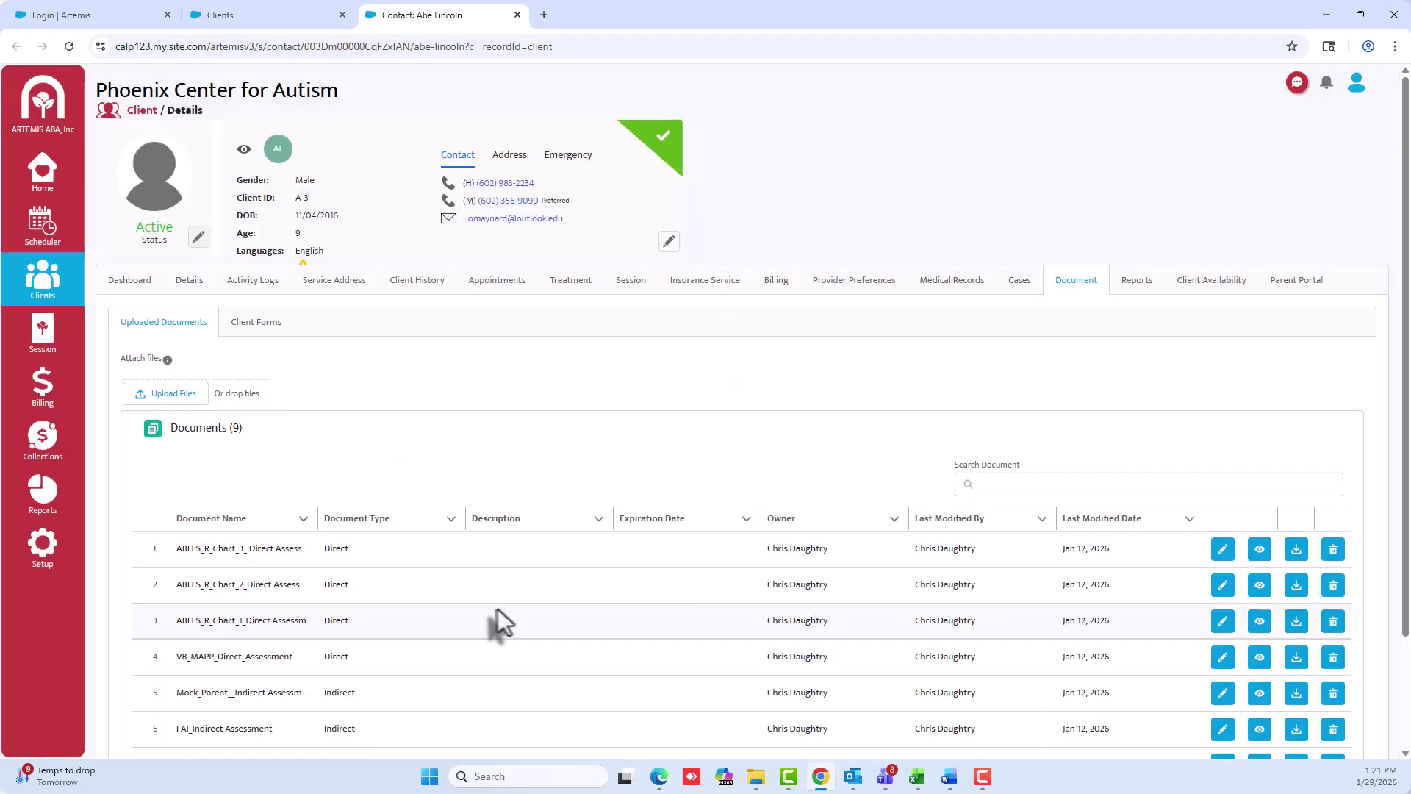
scroll(483, 585, "down", 1)
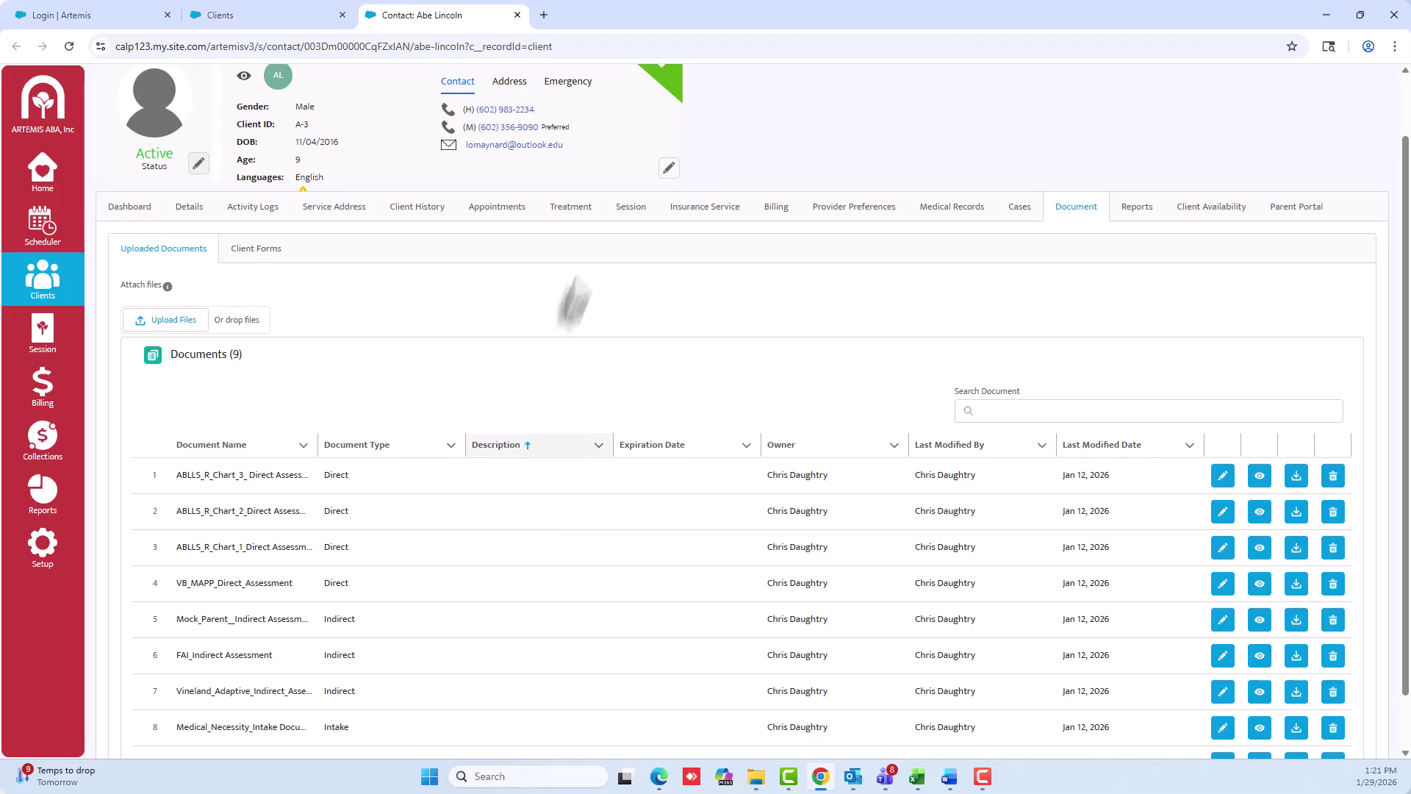
Open the assessments of the client's AbLi Programming treatment plan and start a new AI Initial Treatment Plan Template
left_click(577, 209)
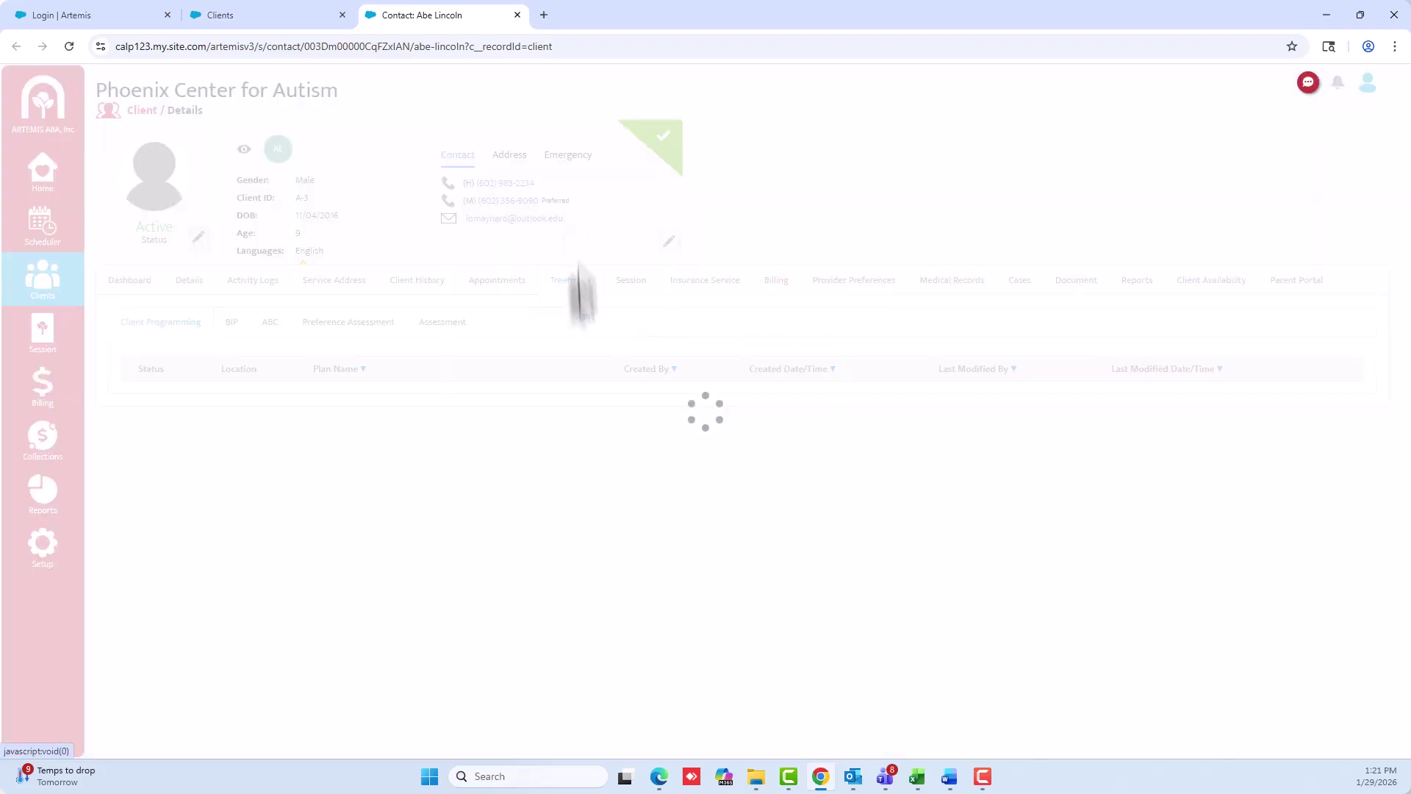
left_click(406, 396)
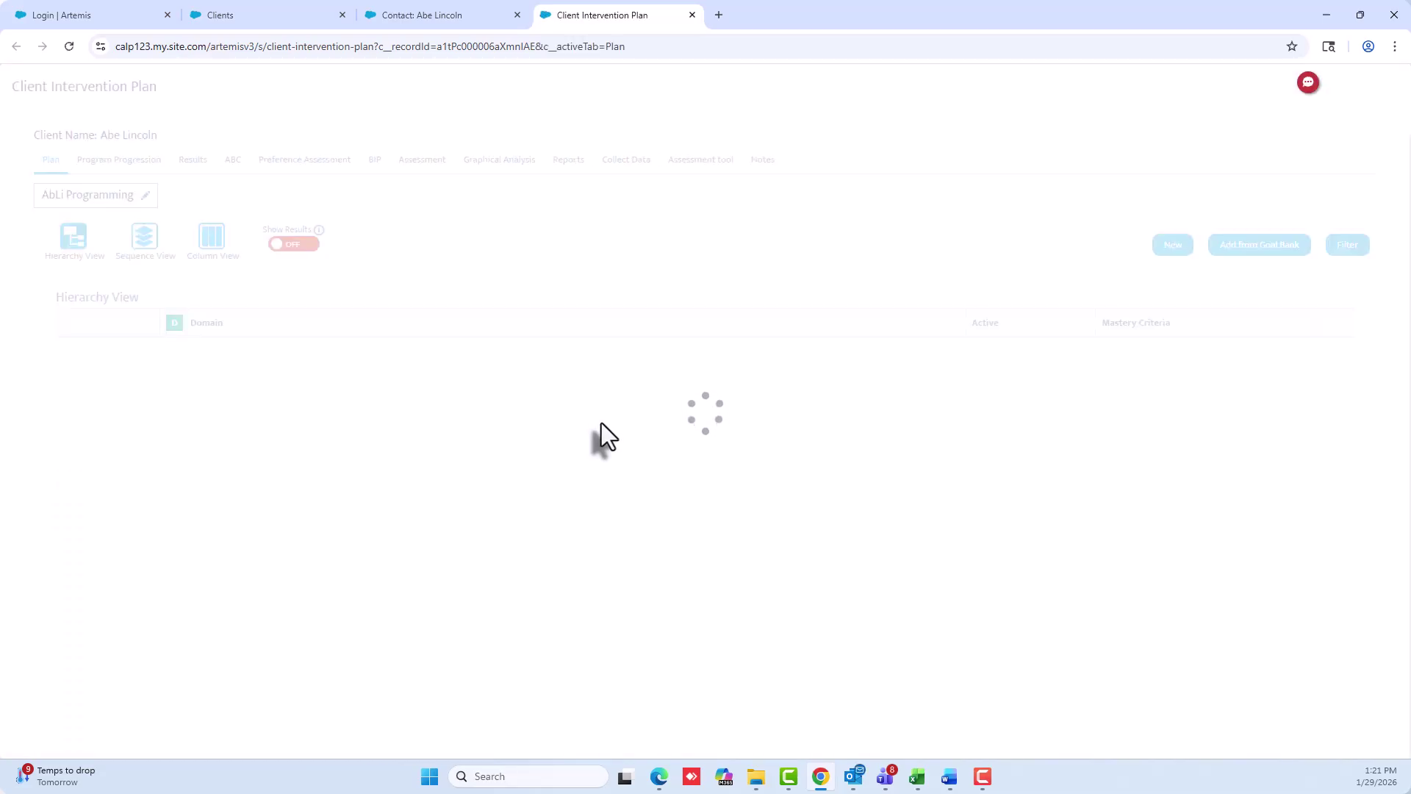
left_click(422, 160)
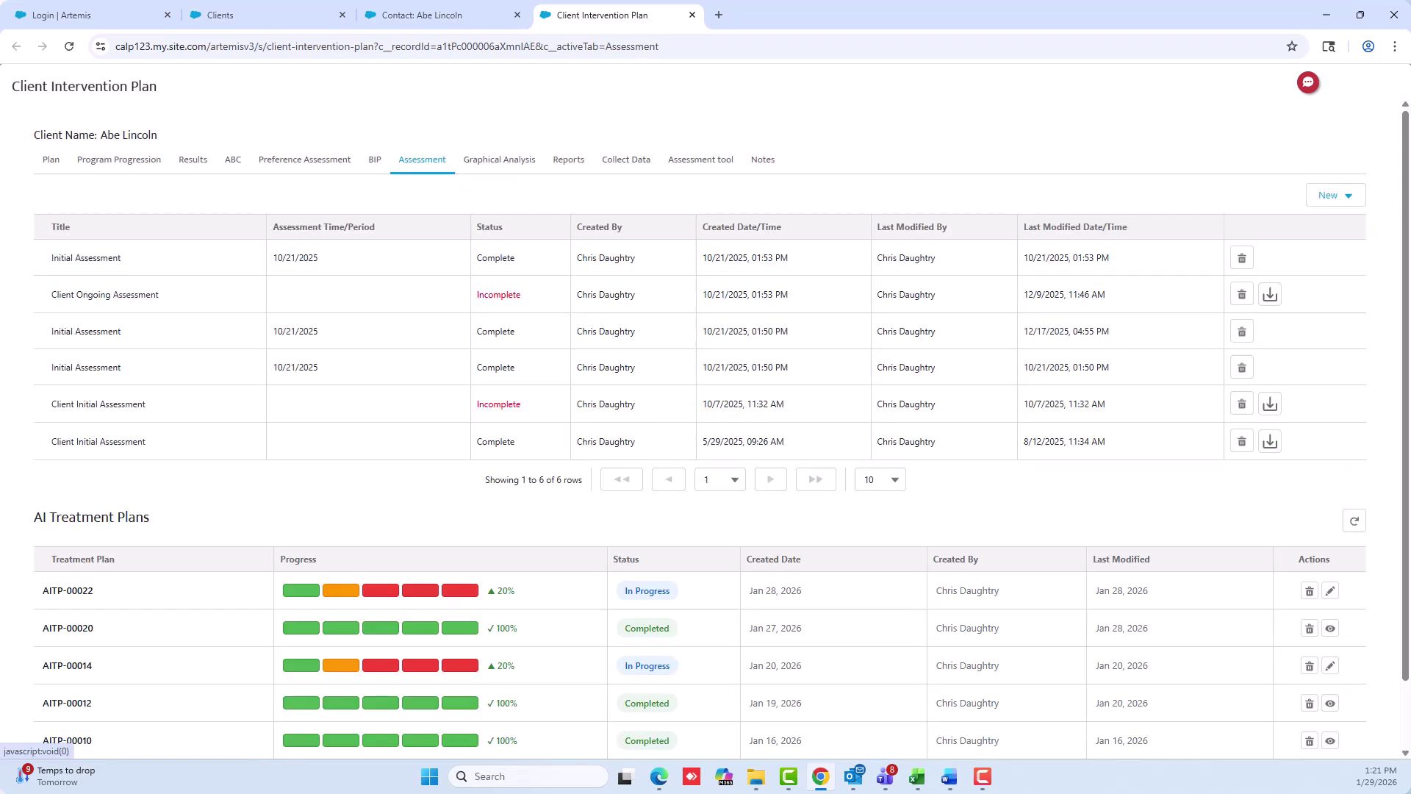
left_click(1333, 197)
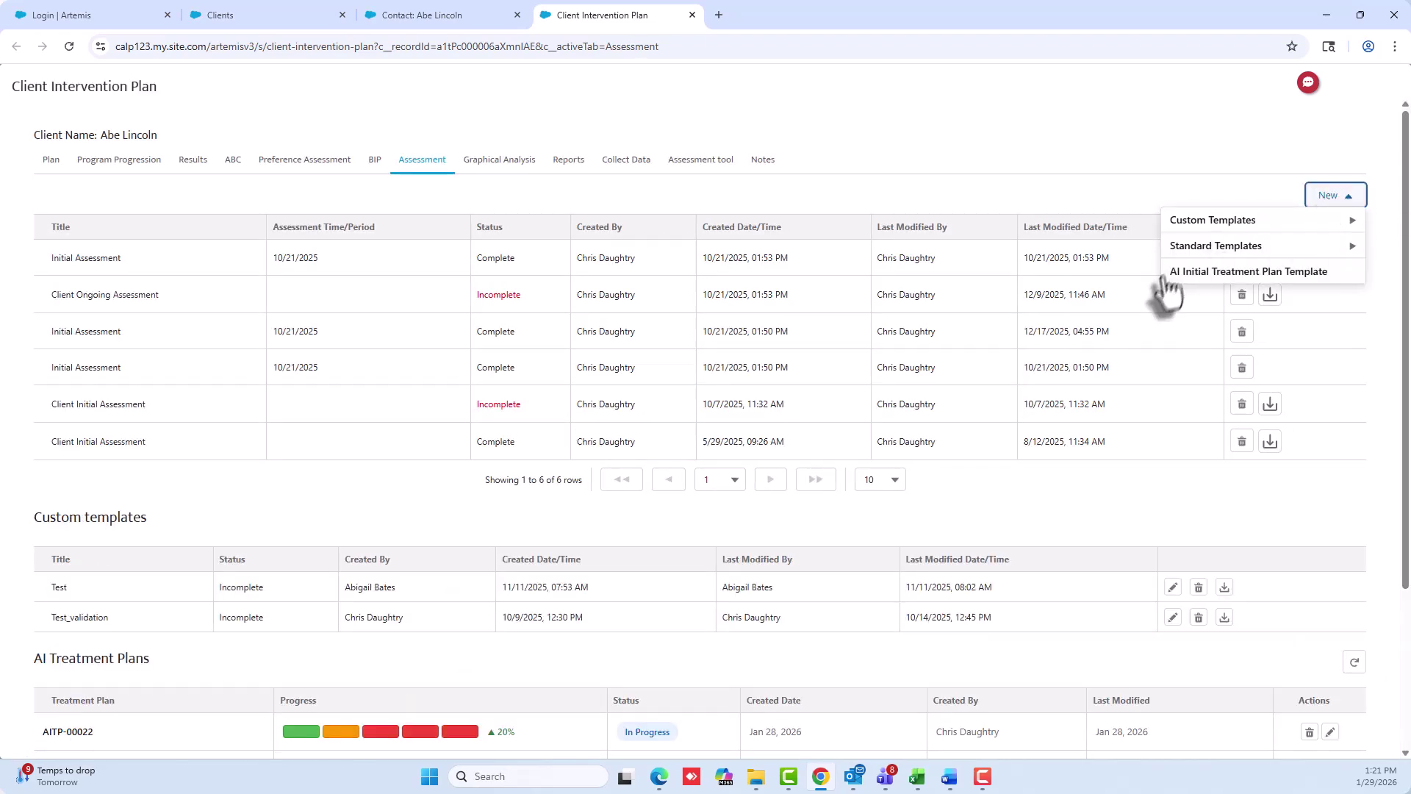
left_click(1249, 272)
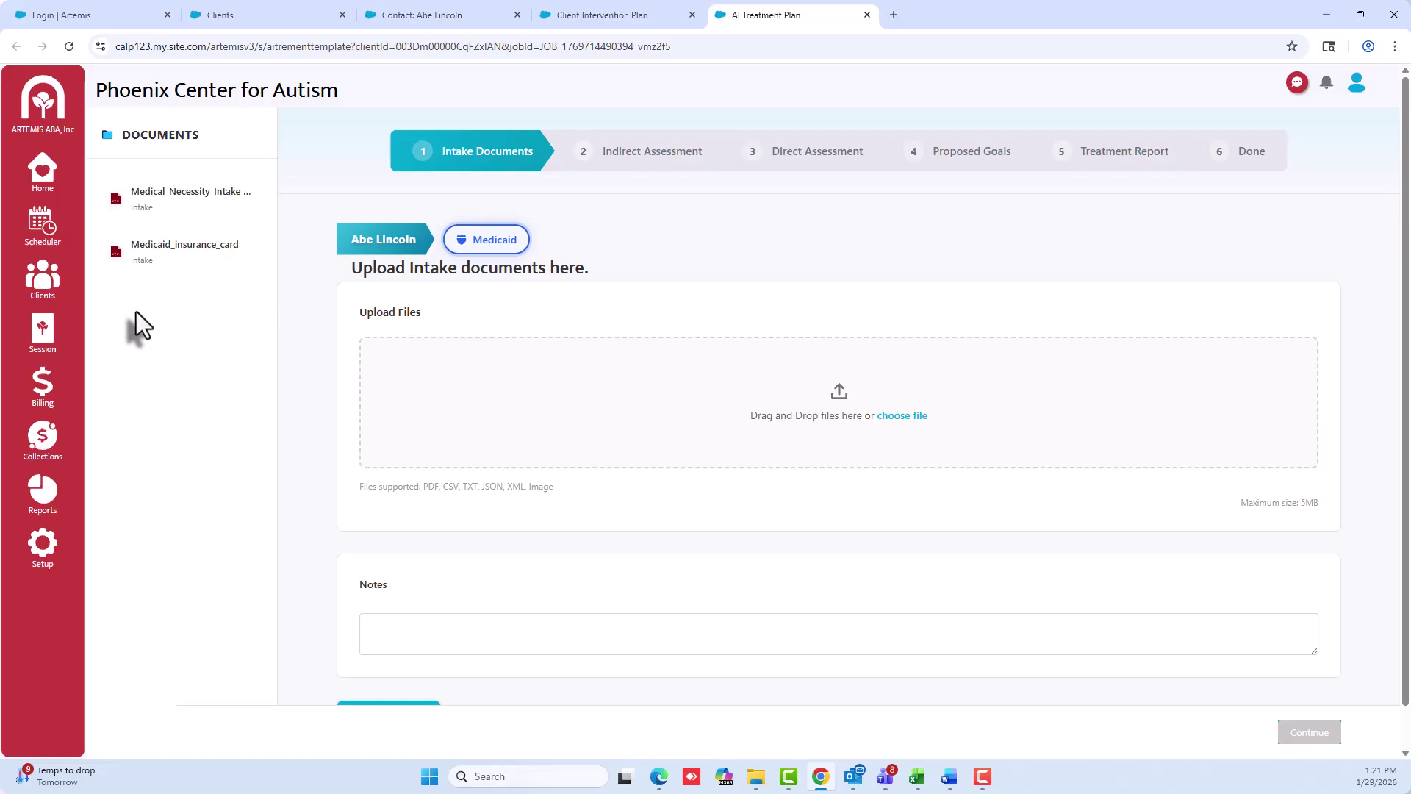
Add the Medical_Necessity_Intake Document from the library to the intake documents and generate the AI intake analysis
left_click_drag(190, 193, 724, 433)
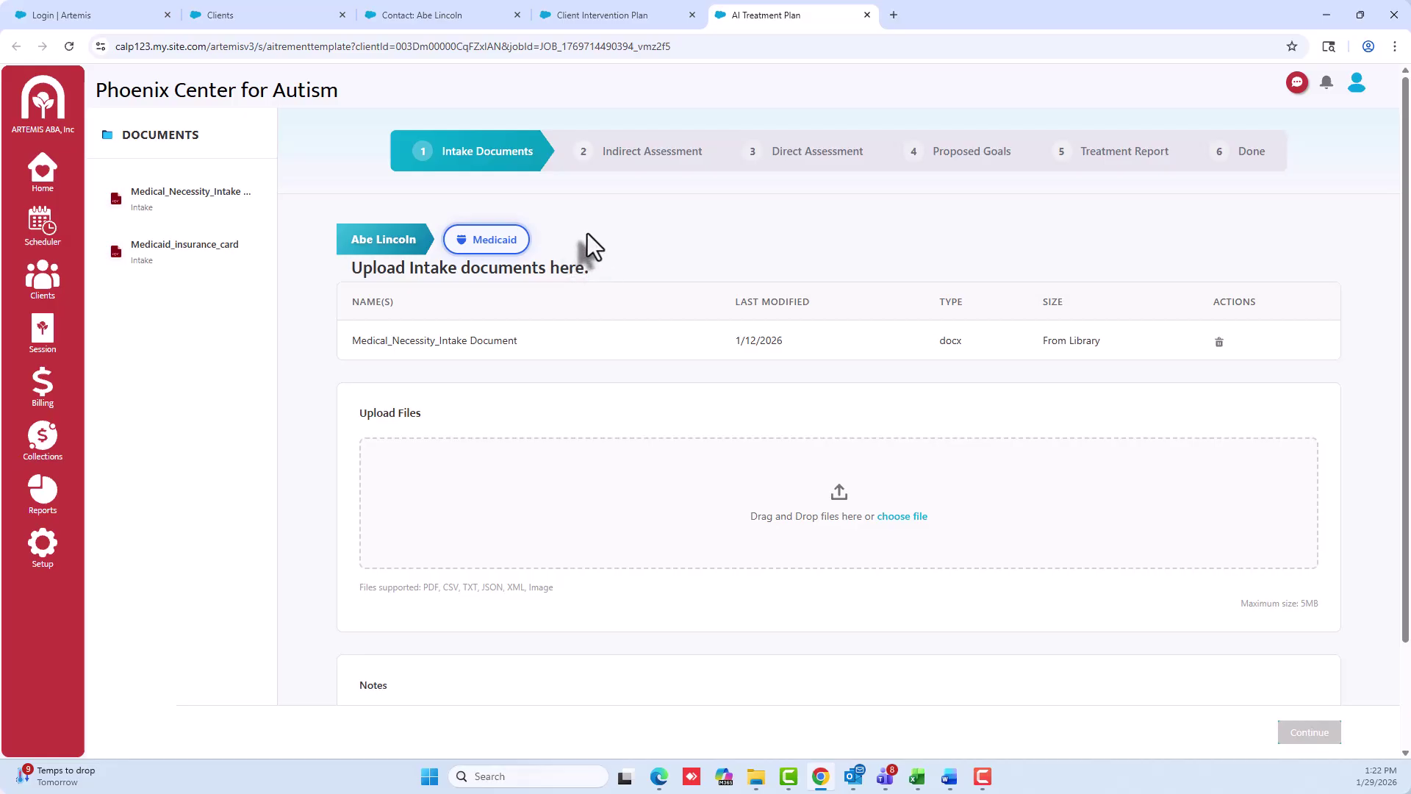
scroll(589, 232, "down", 2)
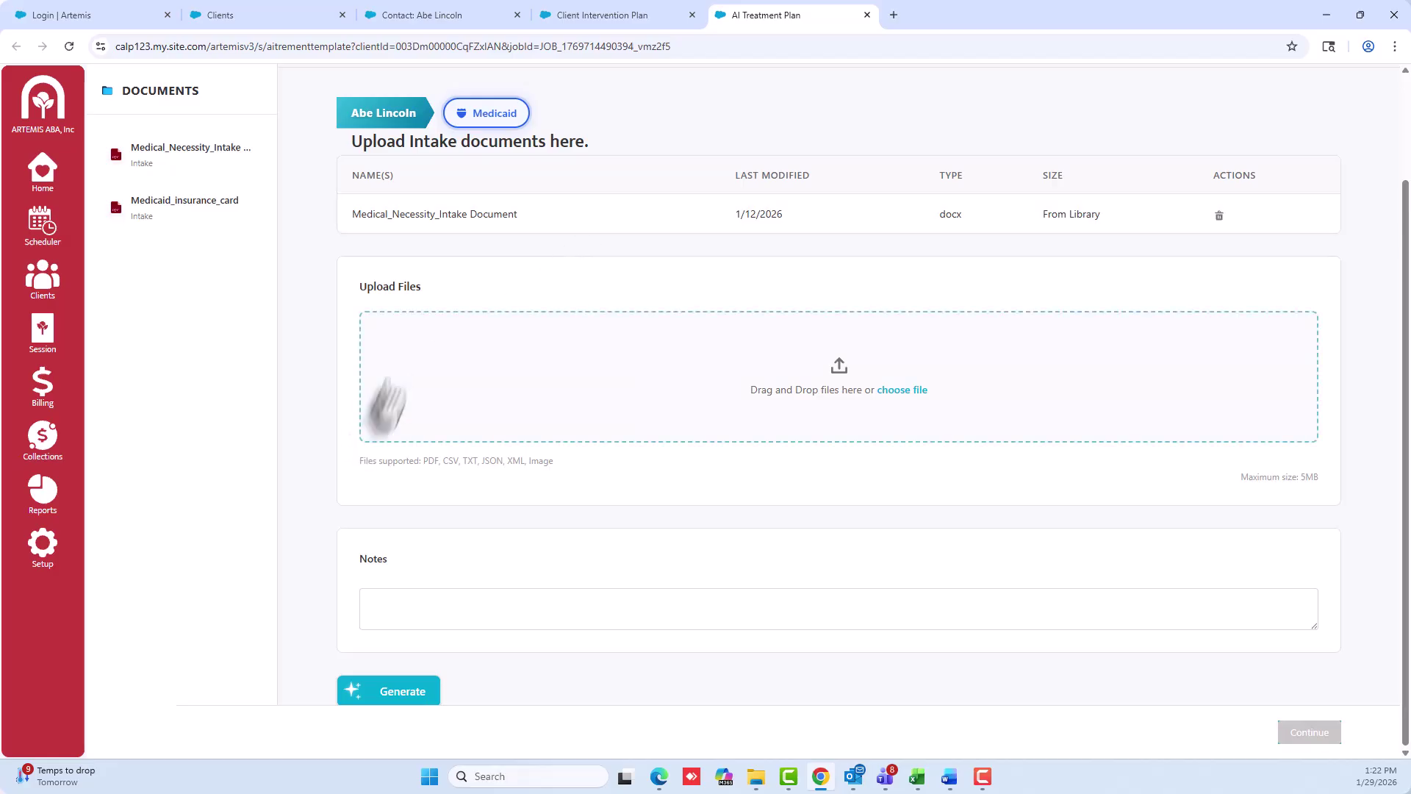
left_click(378, 694)
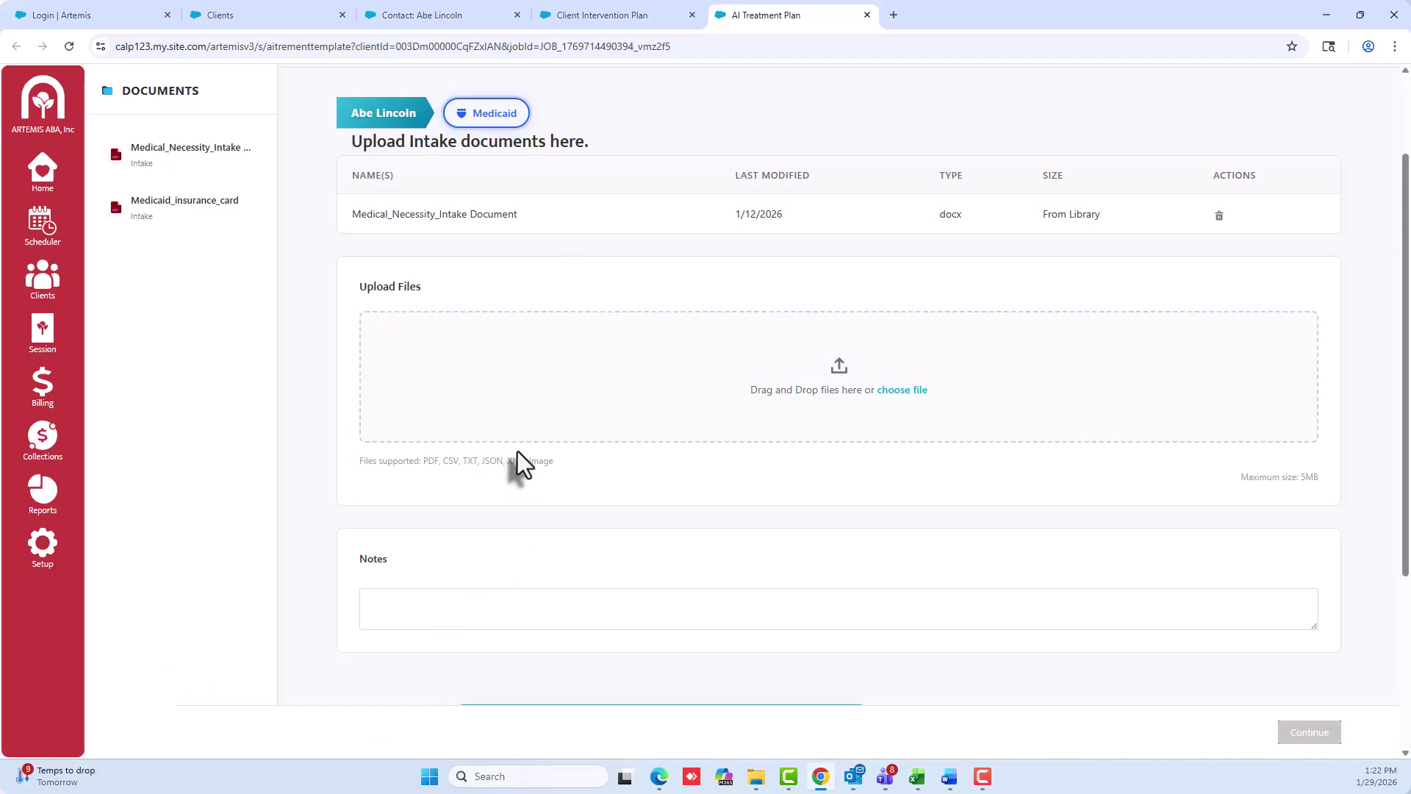
scroll(517, 448, "up", 2)
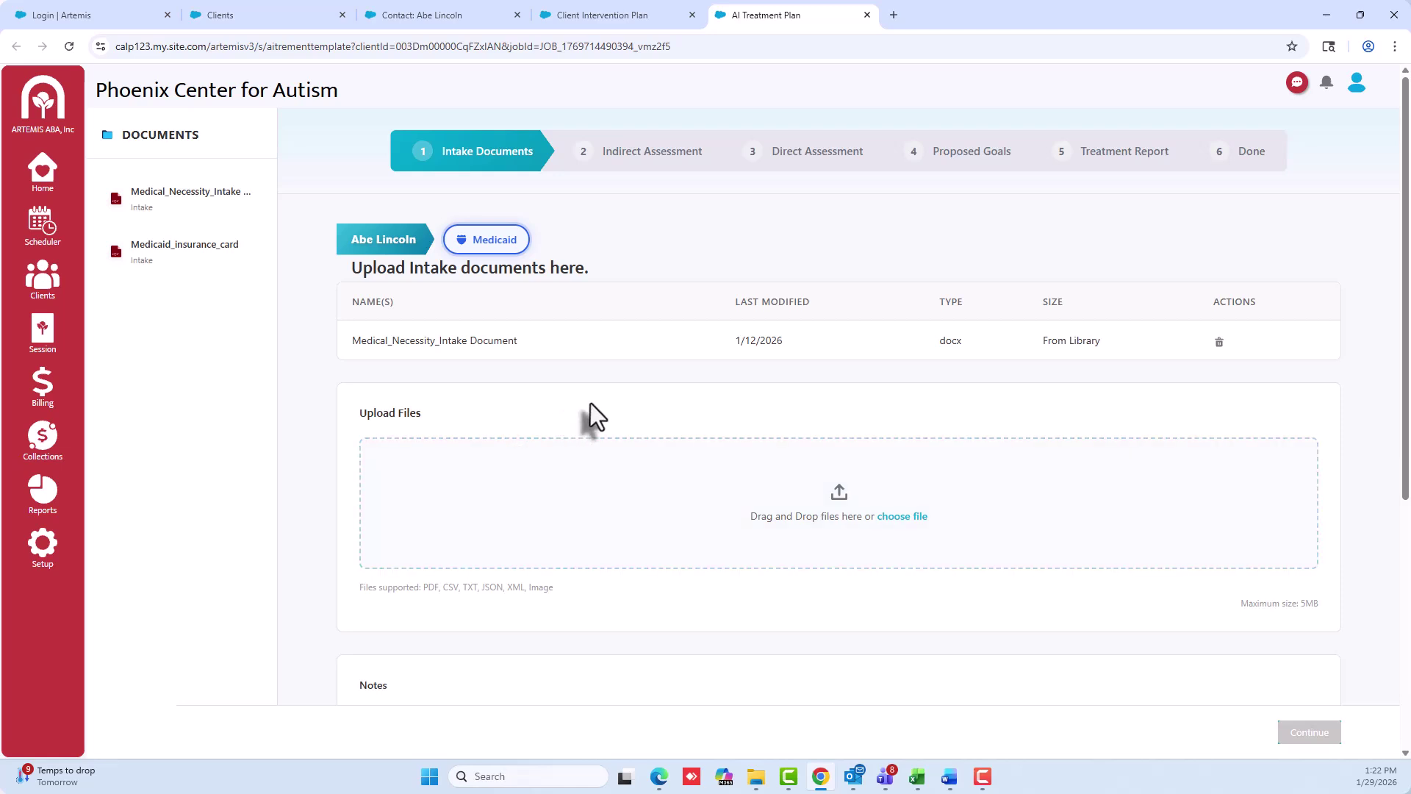
scroll(580, 397, "down", 3)
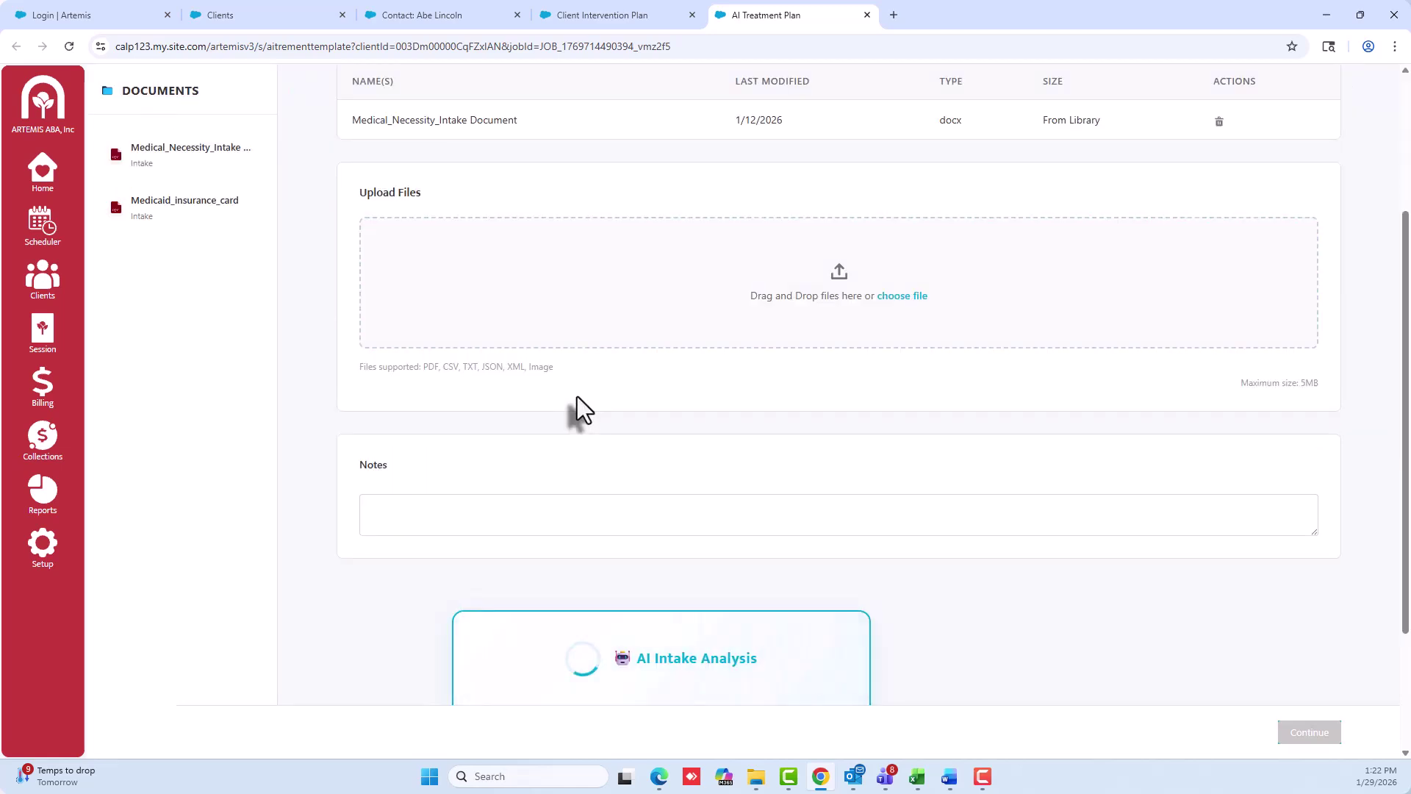
scroll(577, 400, "up", 2)
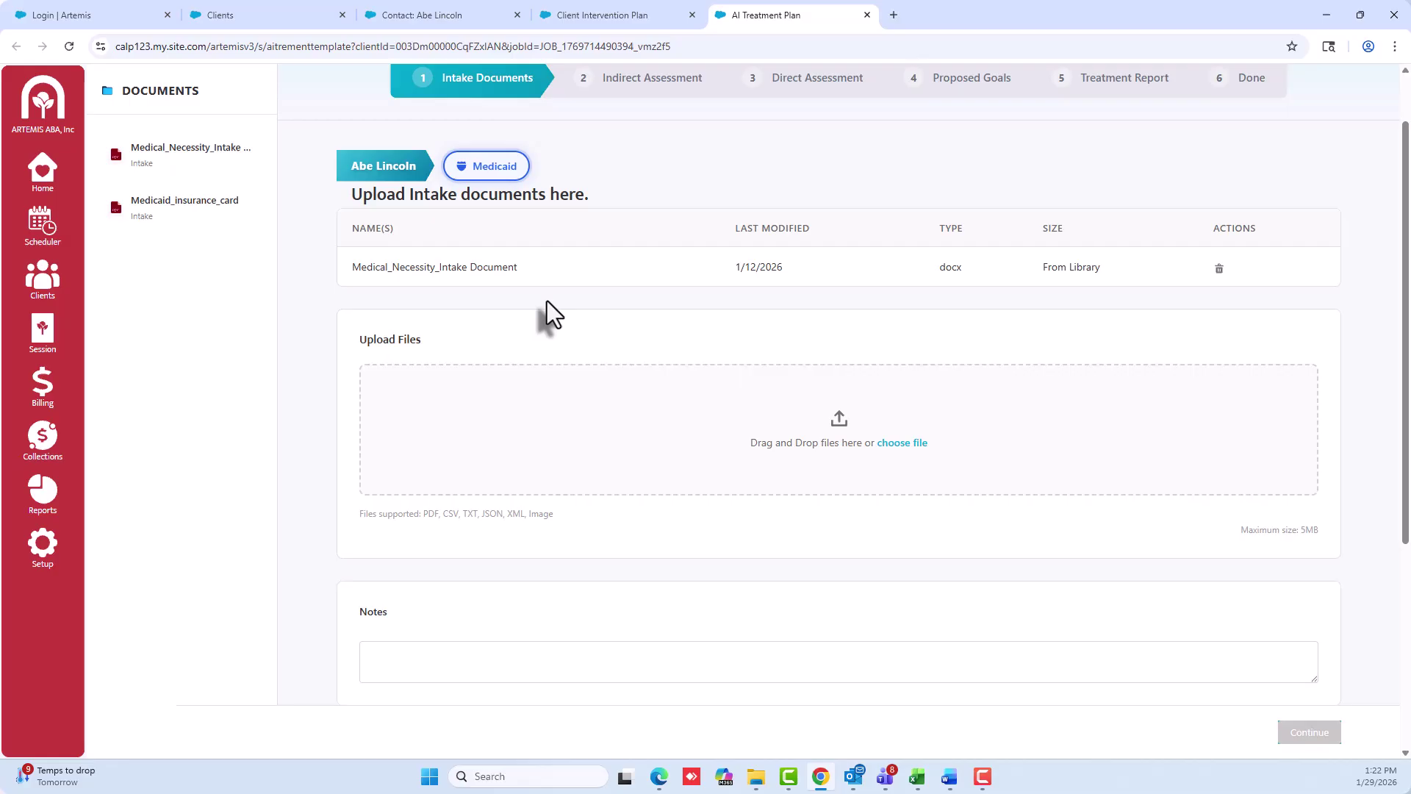
Review the AI-generated clinical summary and parent questions, and view the summary in its editor without changing it
scroll(546, 301, "down", 4)
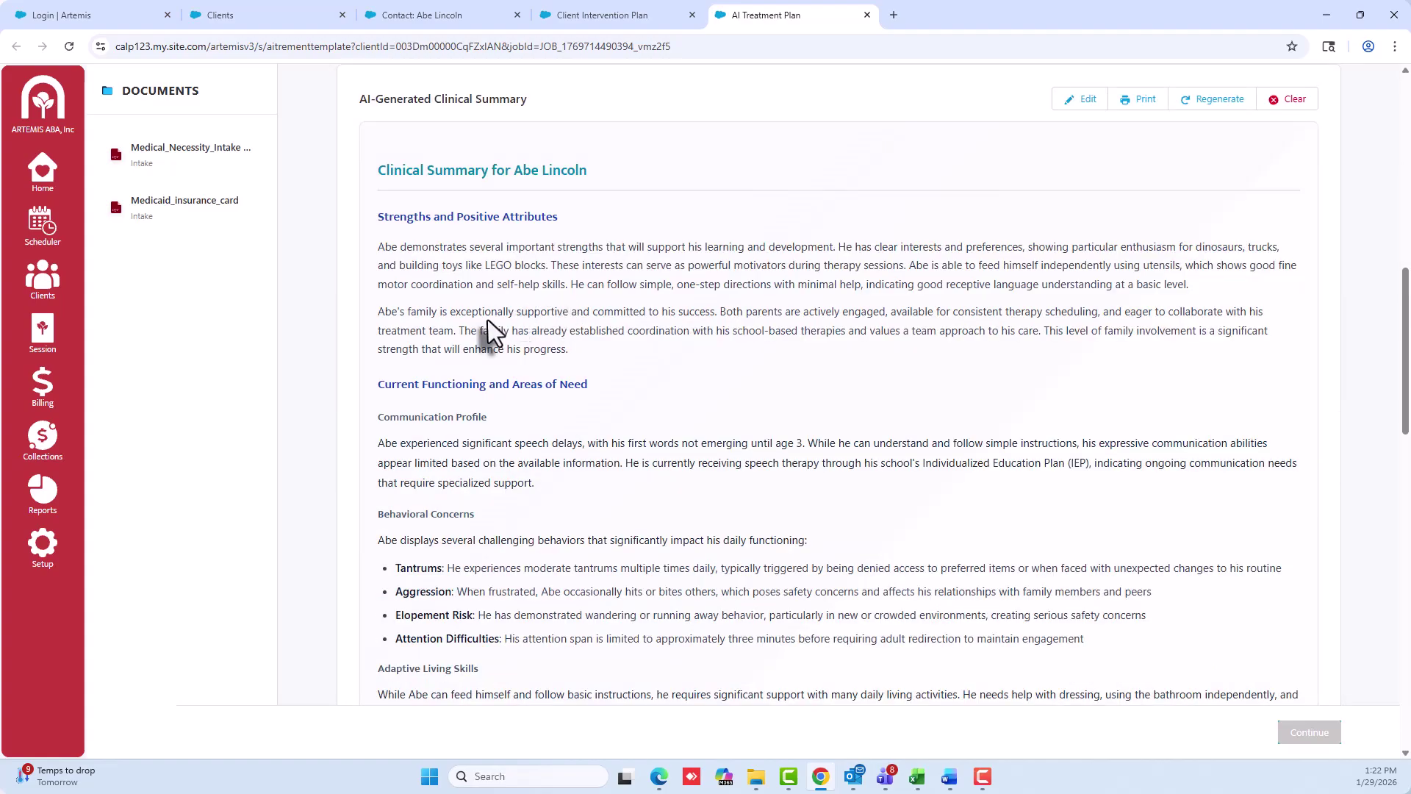
scroll(504, 302, "down", 15)
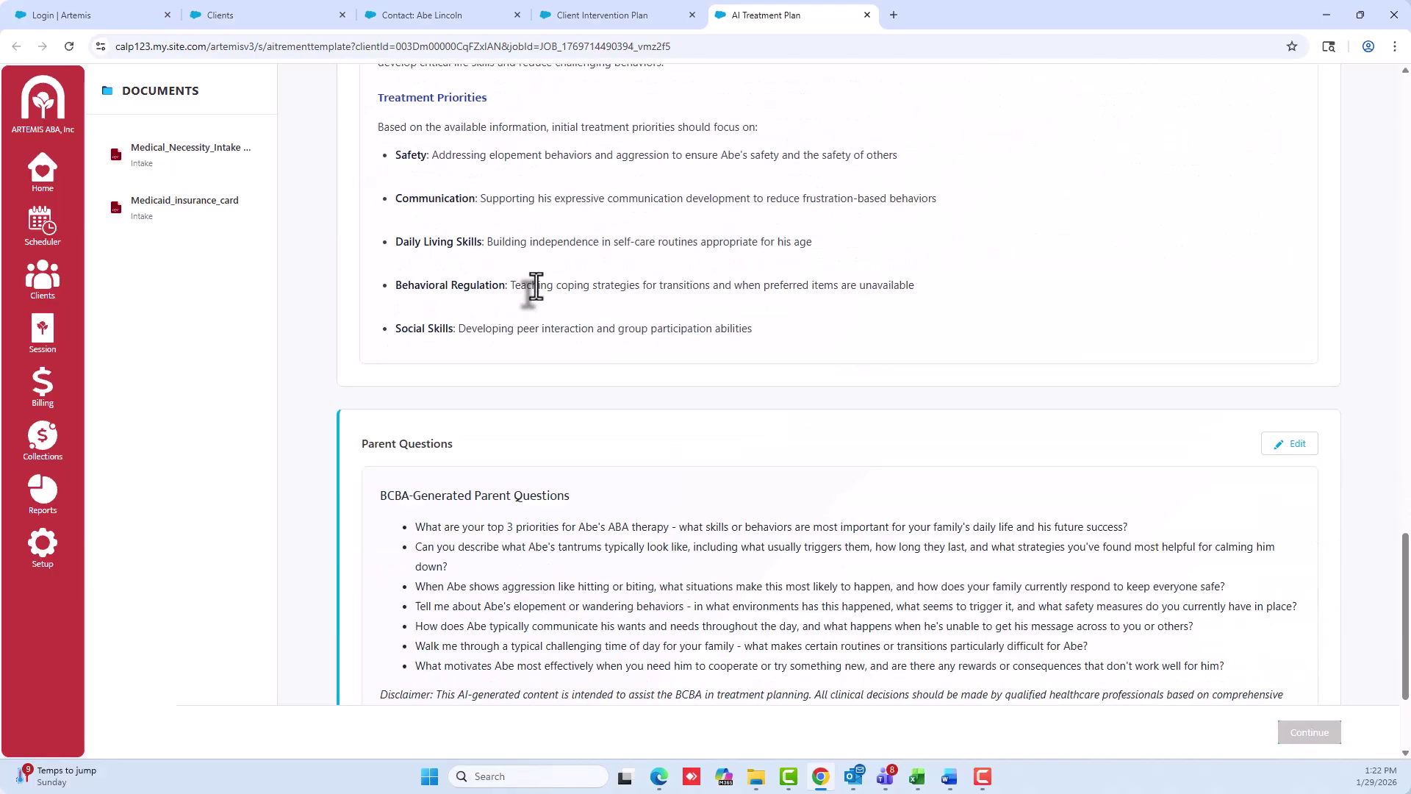
scroll(536, 286, "down", 1)
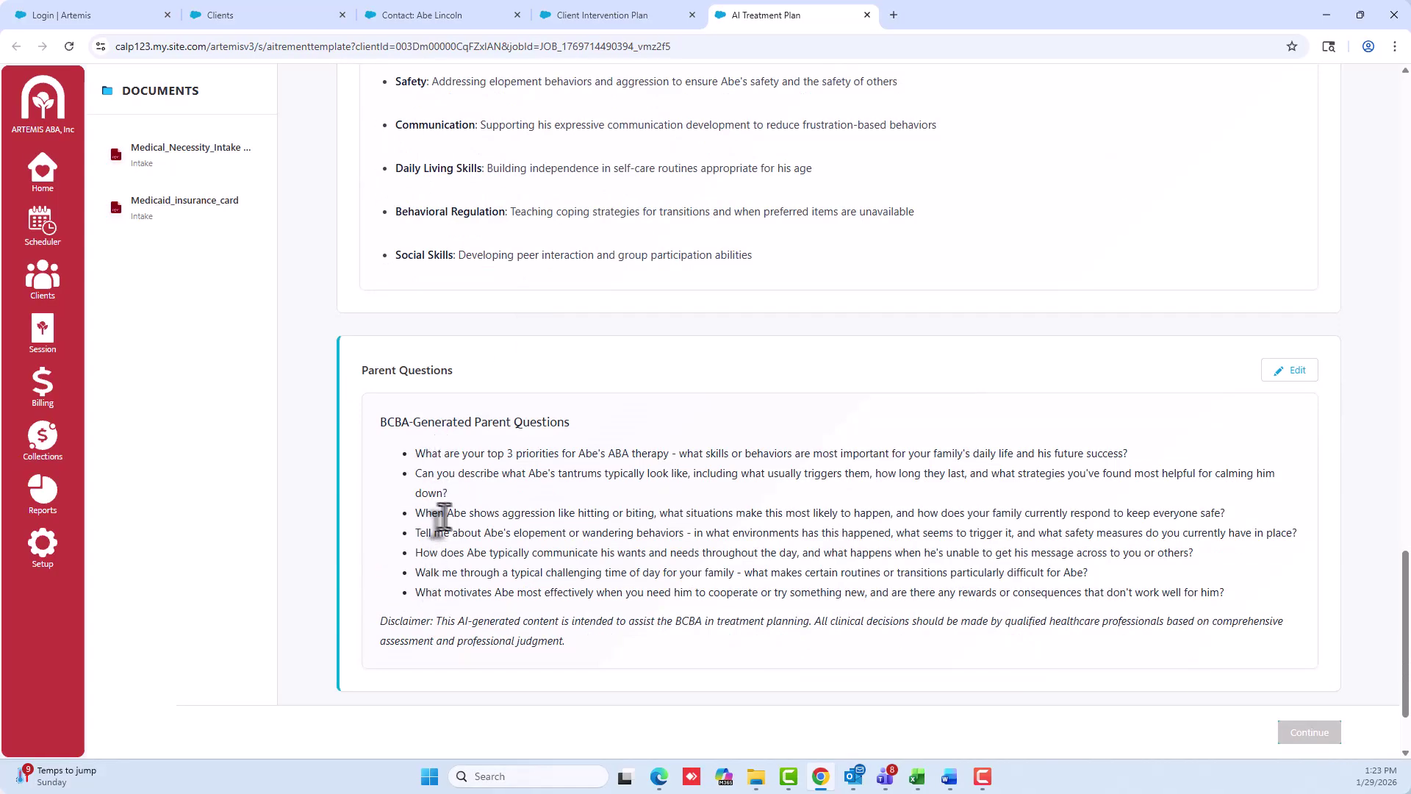
scroll(441, 518, "up", 18)
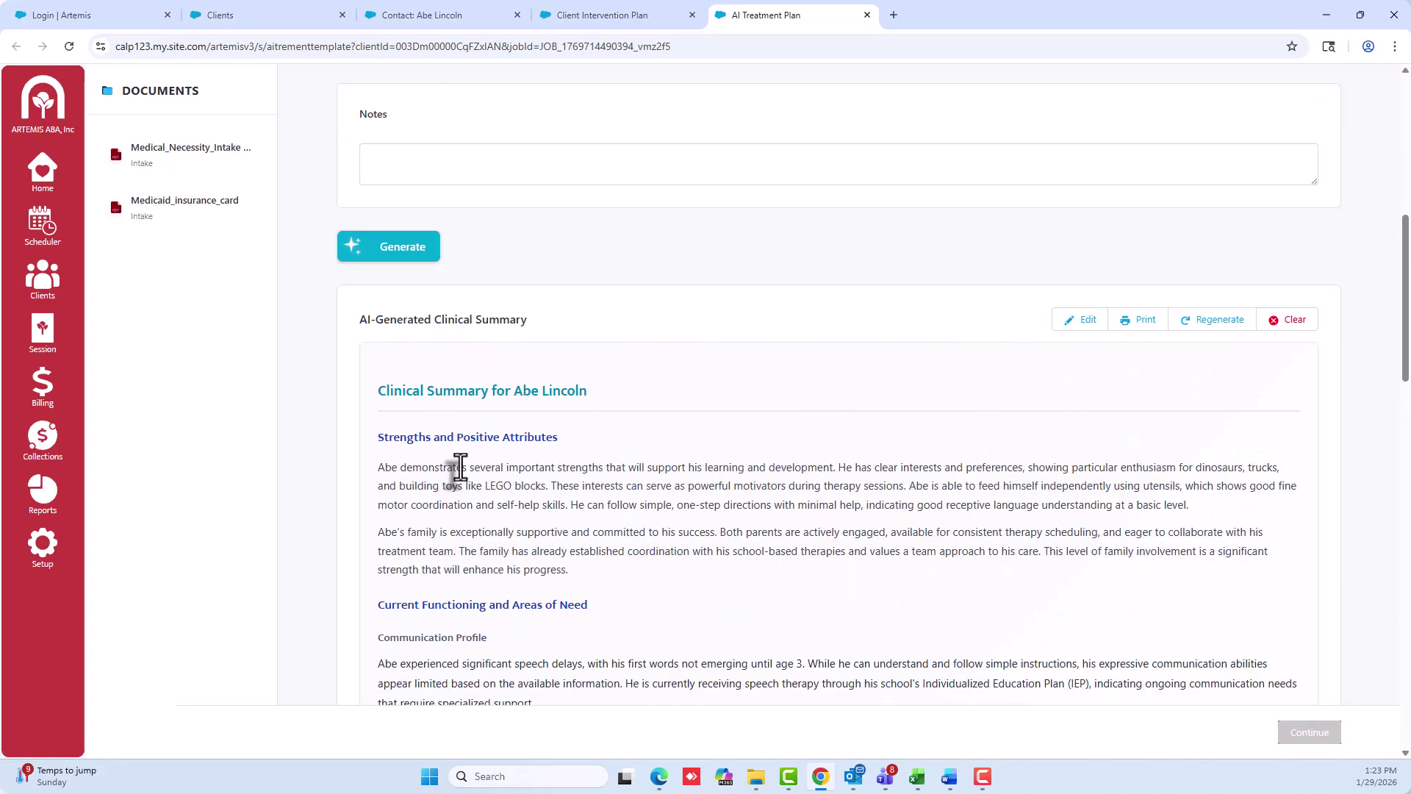
scroll(459, 467, "up", 4)
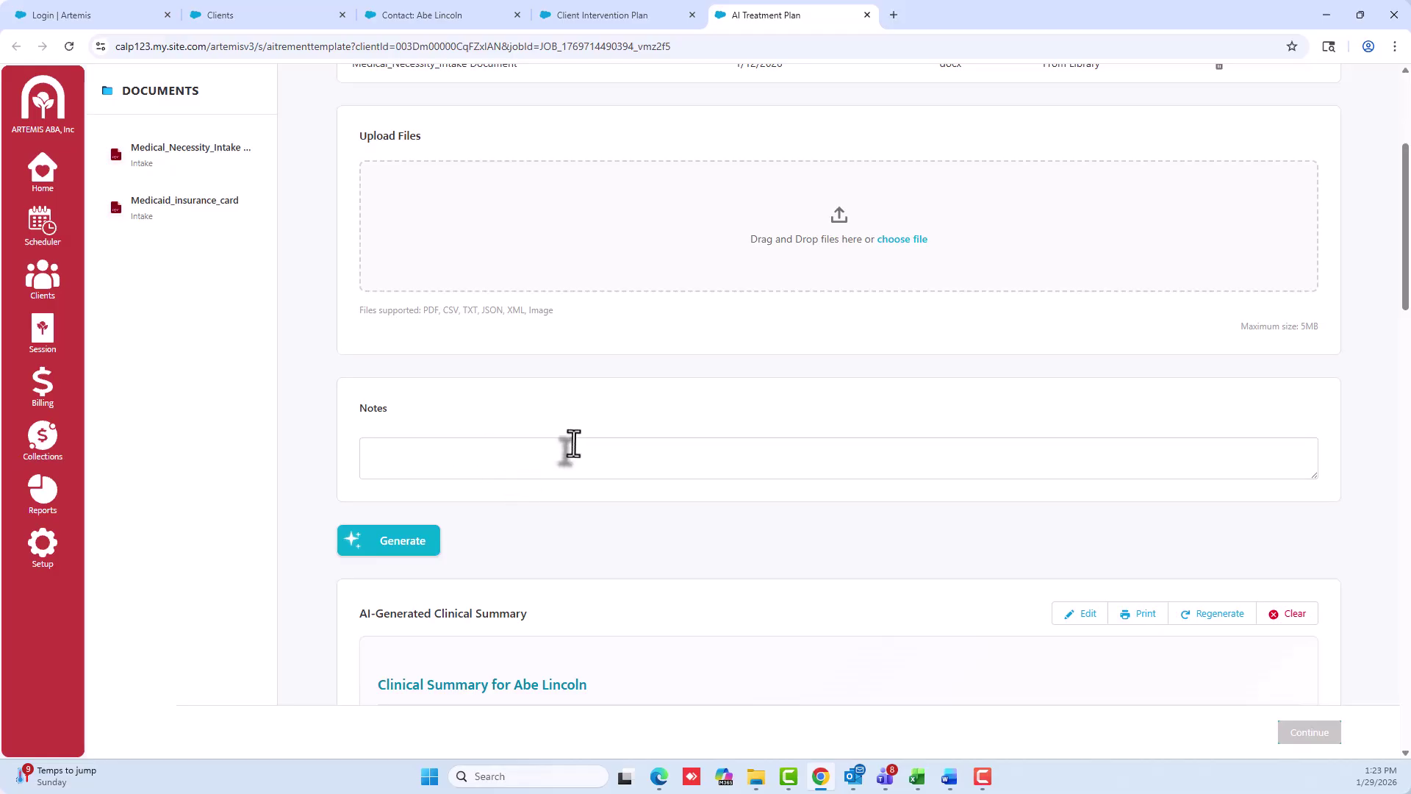
scroll(572, 444, "down", 3)
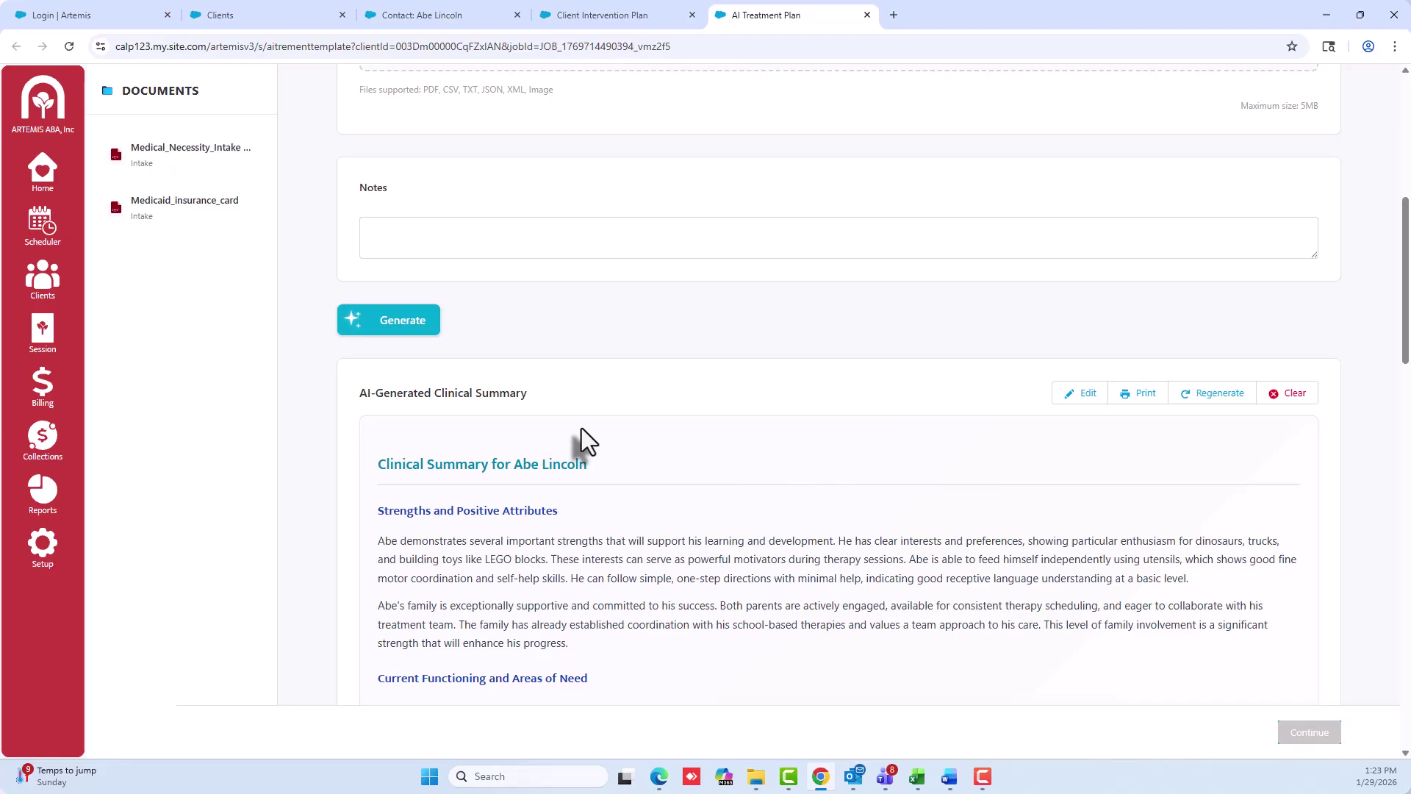
scroll(578, 434, "up", 4)
scroll(587, 437, "down", 6)
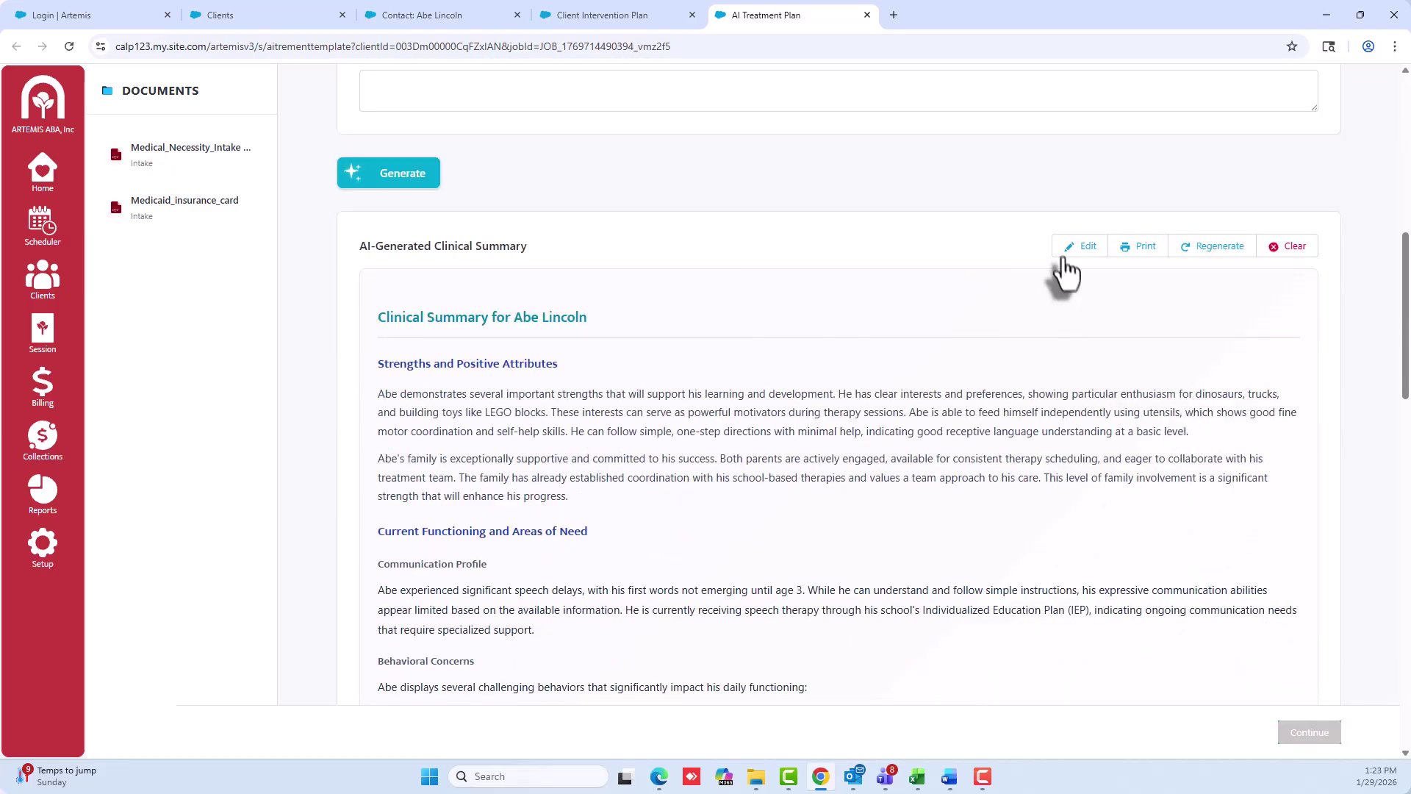
left_click(1078, 247)
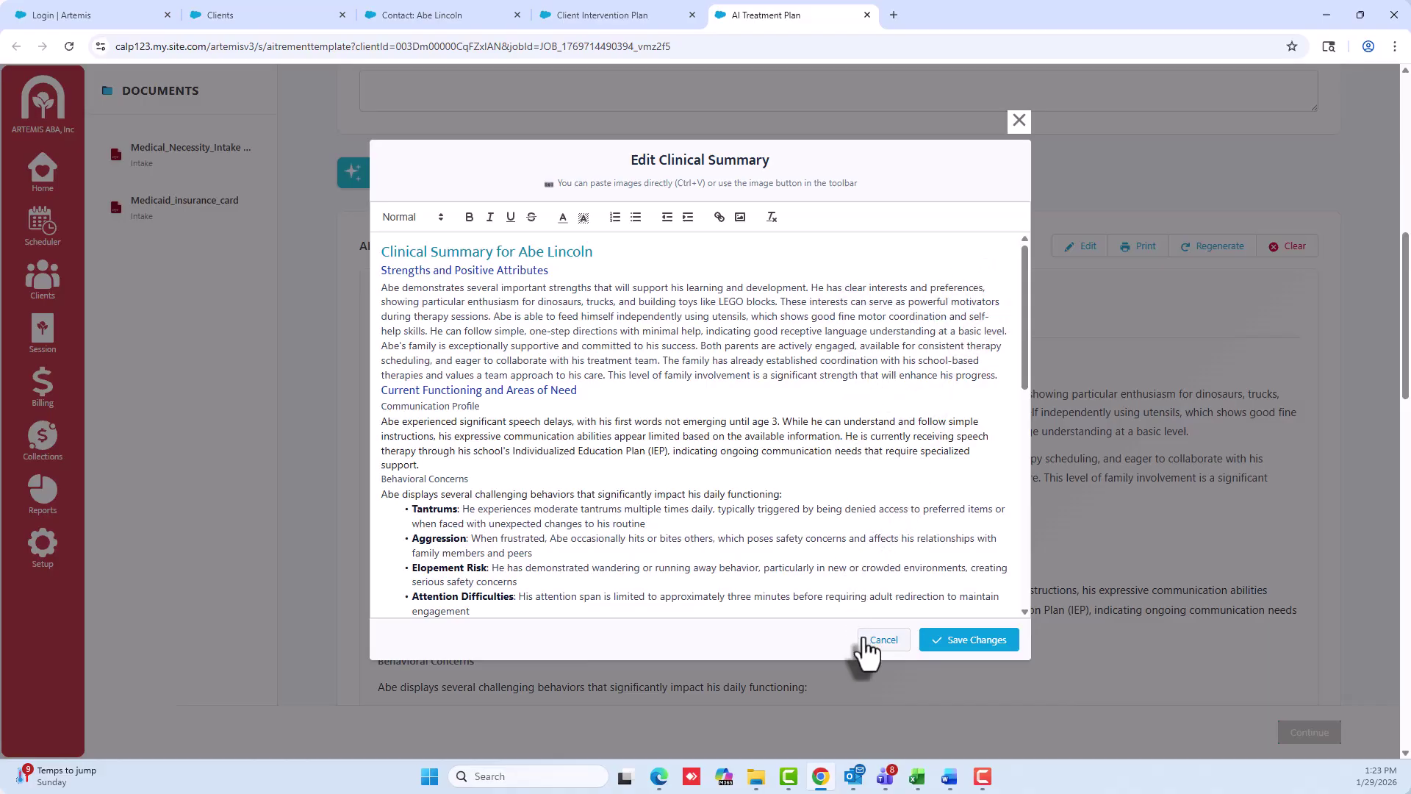
left_click(1019, 121)
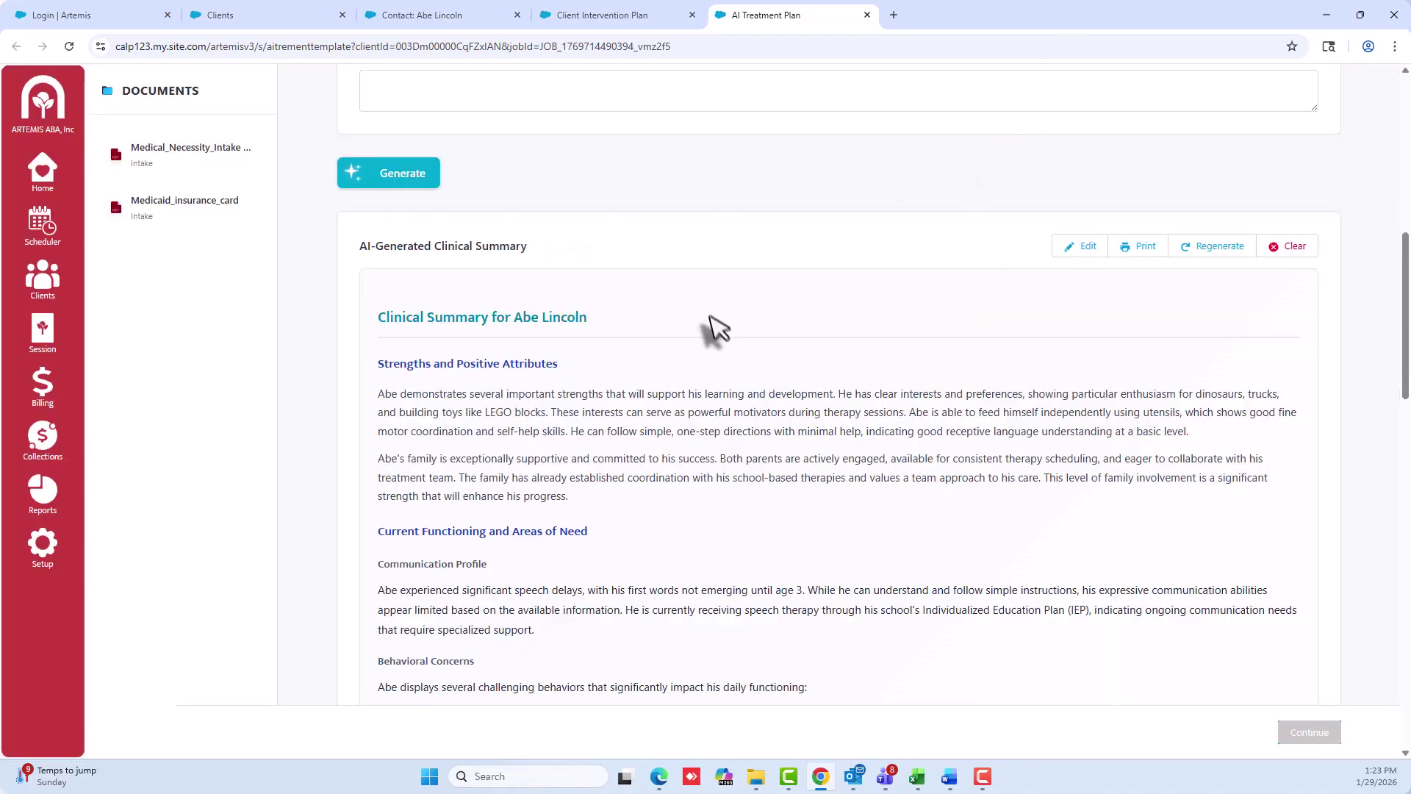
Acknowledge that a BCBA must review the AI-generated intake content and continue to the Indirect Assessment stage
scroll(706, 320, "down", 5)
scroll(688, 297, "down", 15)
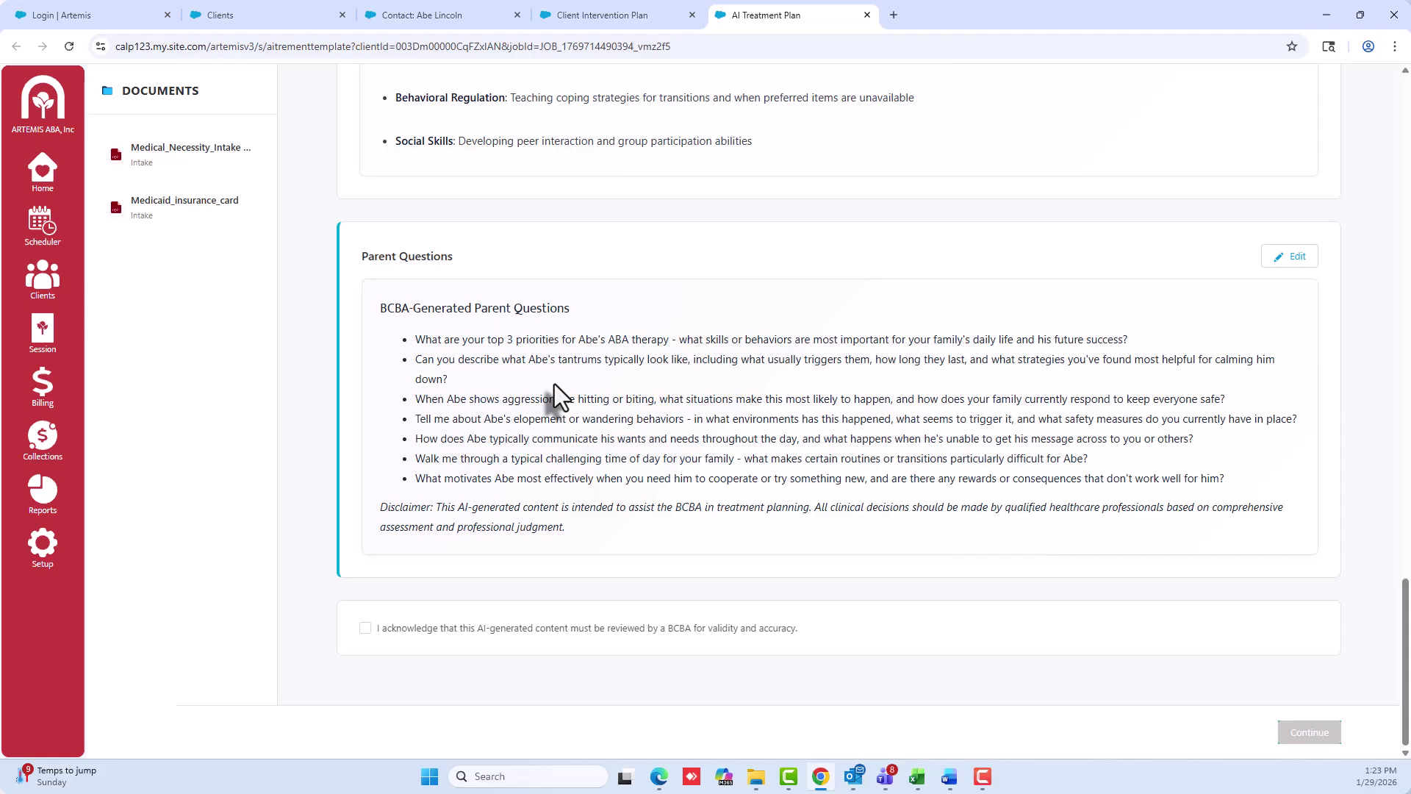
left_click(365, 629)
left_click(1306, 735)
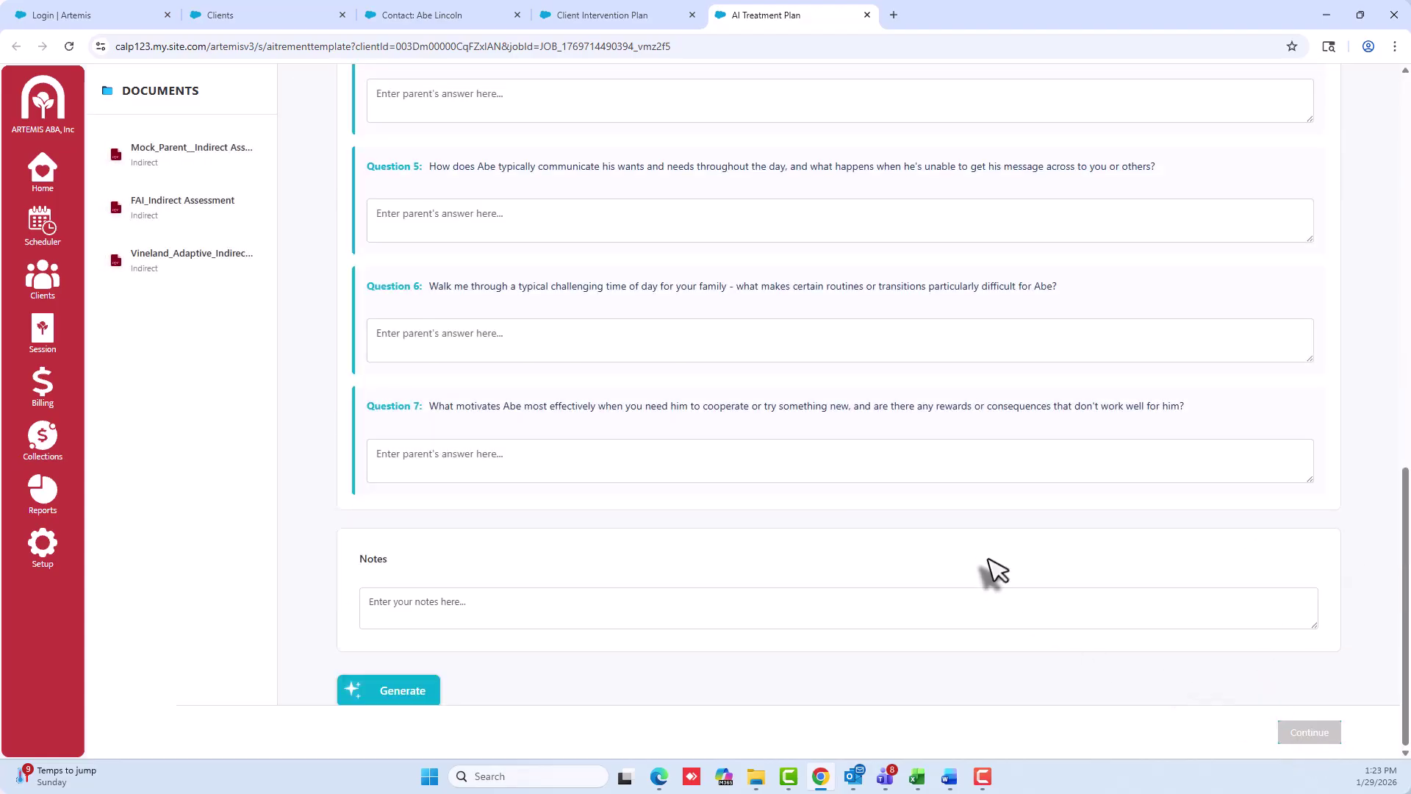
Add the Mock_Parent, FAI and Vineland_Adaptive indirect assessment documents from the library to the Indirect Assessment stage
scroll(963, 558, "up", 6)
scroll(955, 559, "up", 5)
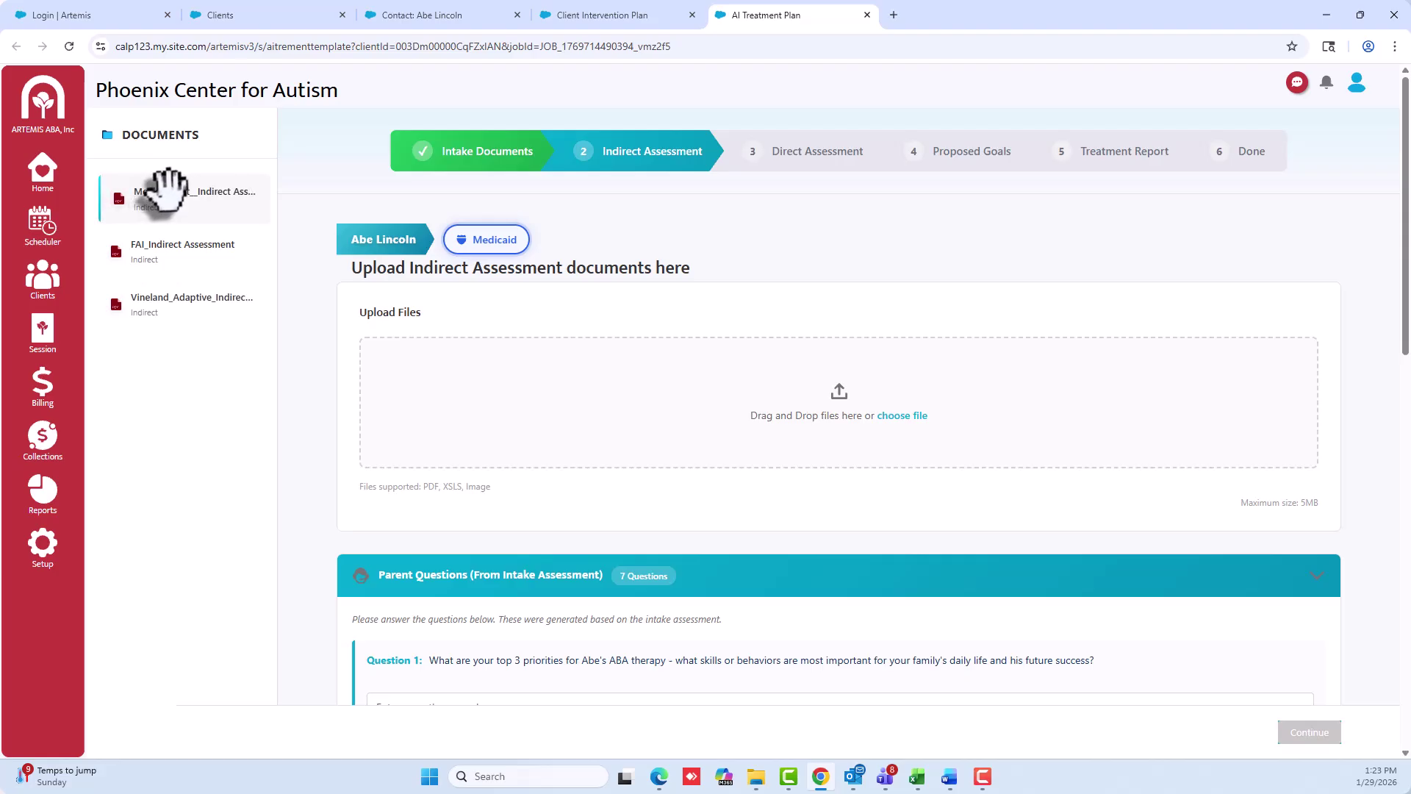
left_click_drag(164, 189, 588, 440)
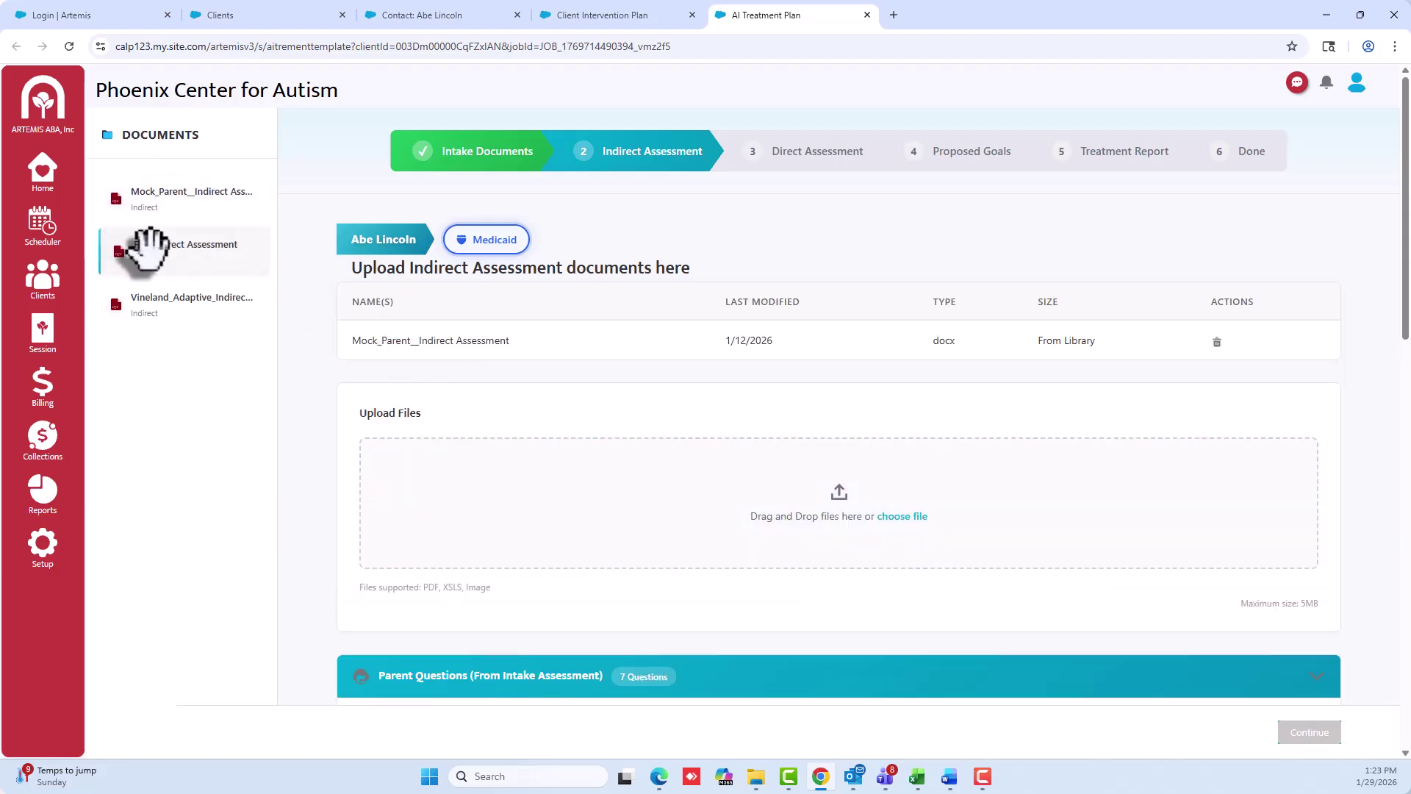
left_click_drag(147, 248, 655, 536)
left_click_drag(120, 306, 597, 529)
Generate the AI indirect assessment analysis, leaving the parent answers and notes empty
scroll(559, 500, "down", 8)
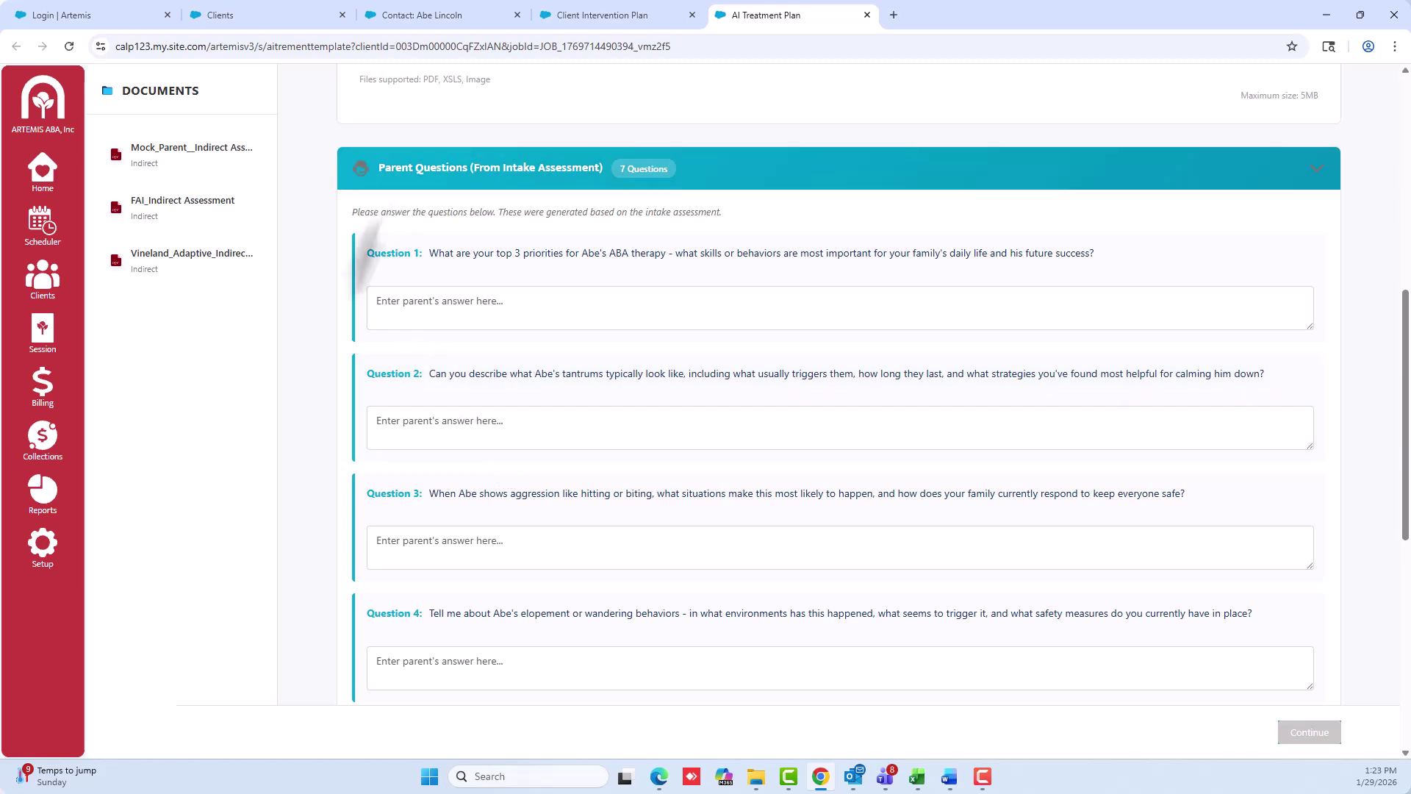
scroll(382, 434, "down", 8)
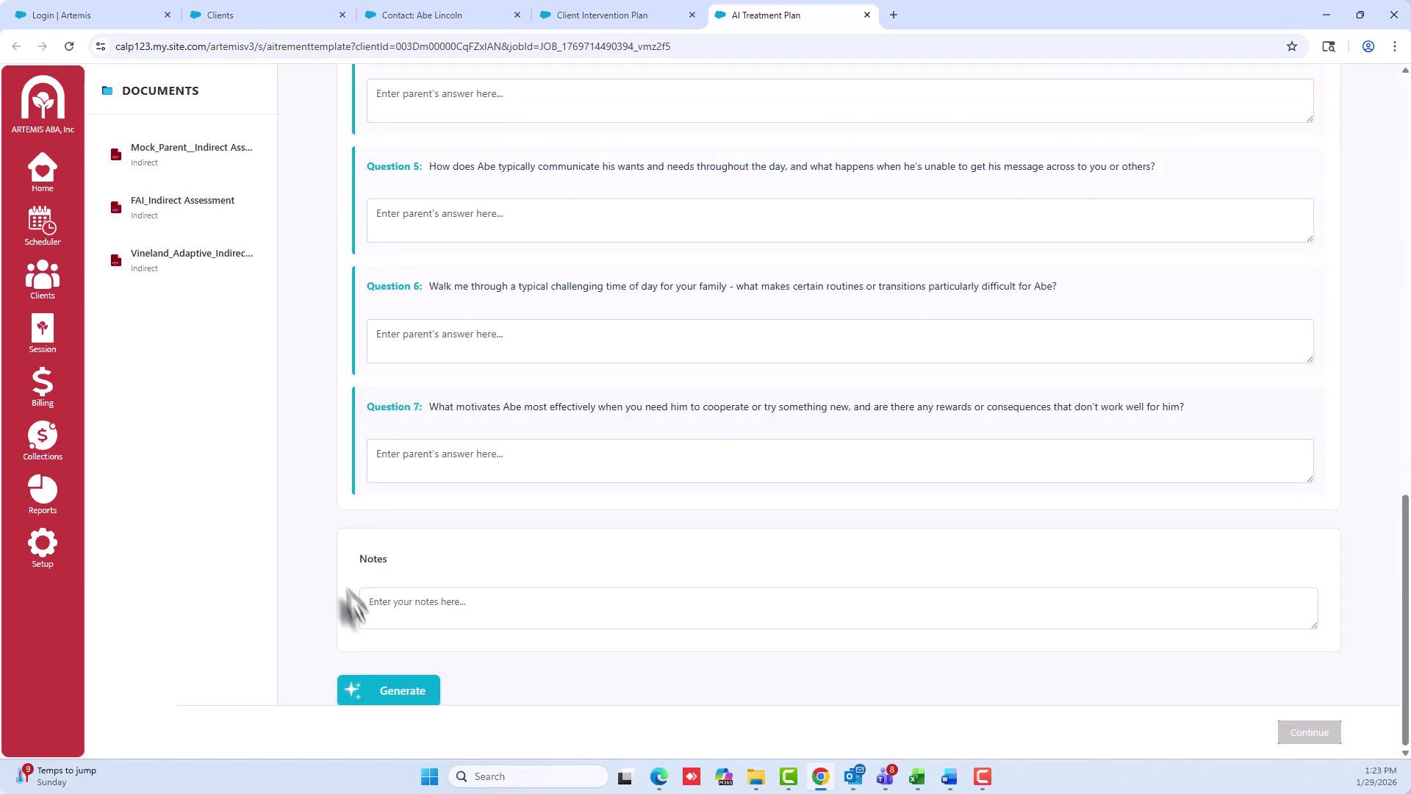
left_click(384, 691)
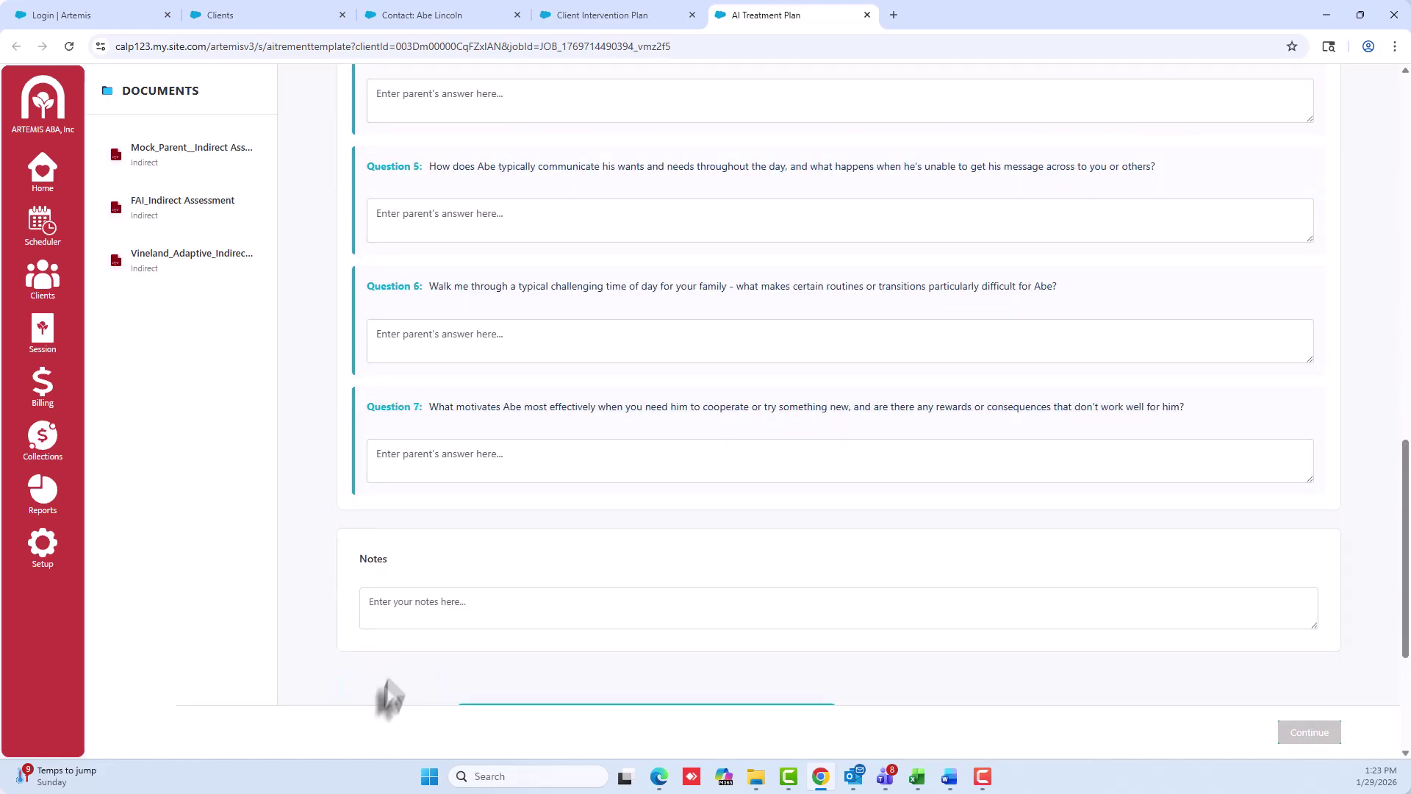
scroll(651, 456, "up", 4)
scroll(632, 452, "up", 10)
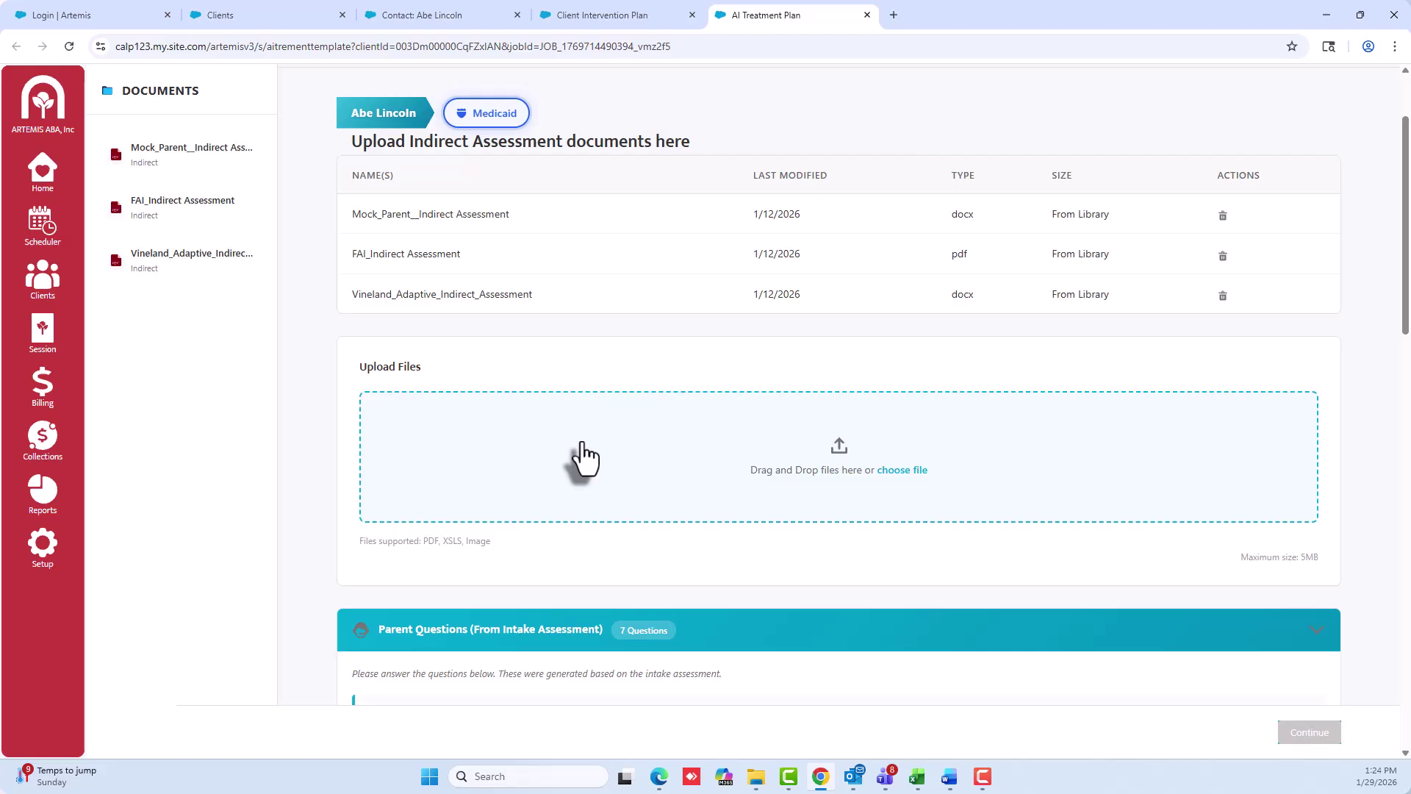
scroll(576, 452, "down", 3)
scroll(562, 434, "down", 8)
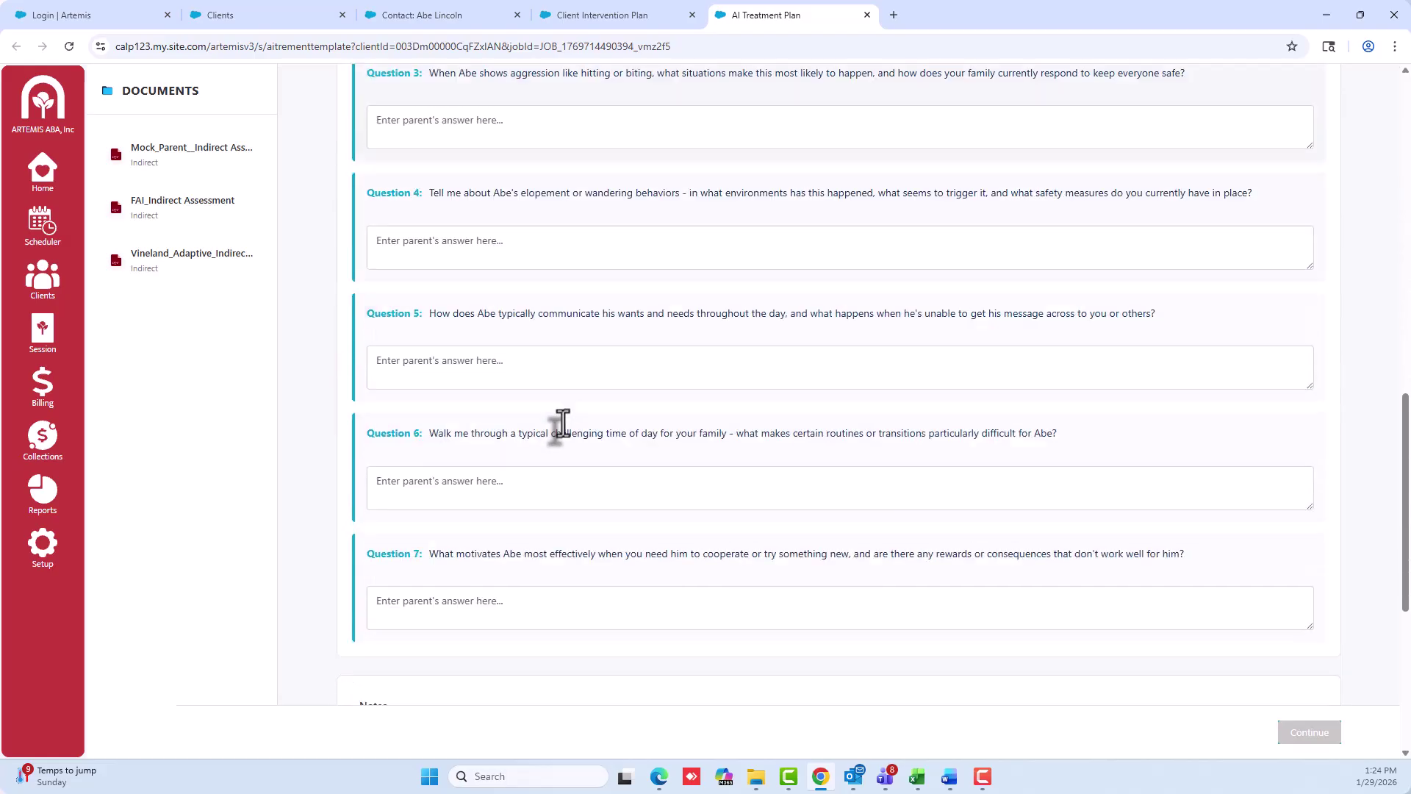
Review the AI-generated indirect assessment summary, from the Medicaid validation and target behaviors through the confidence rating and required disclaimer
scroll(563, 424, "down", 10)
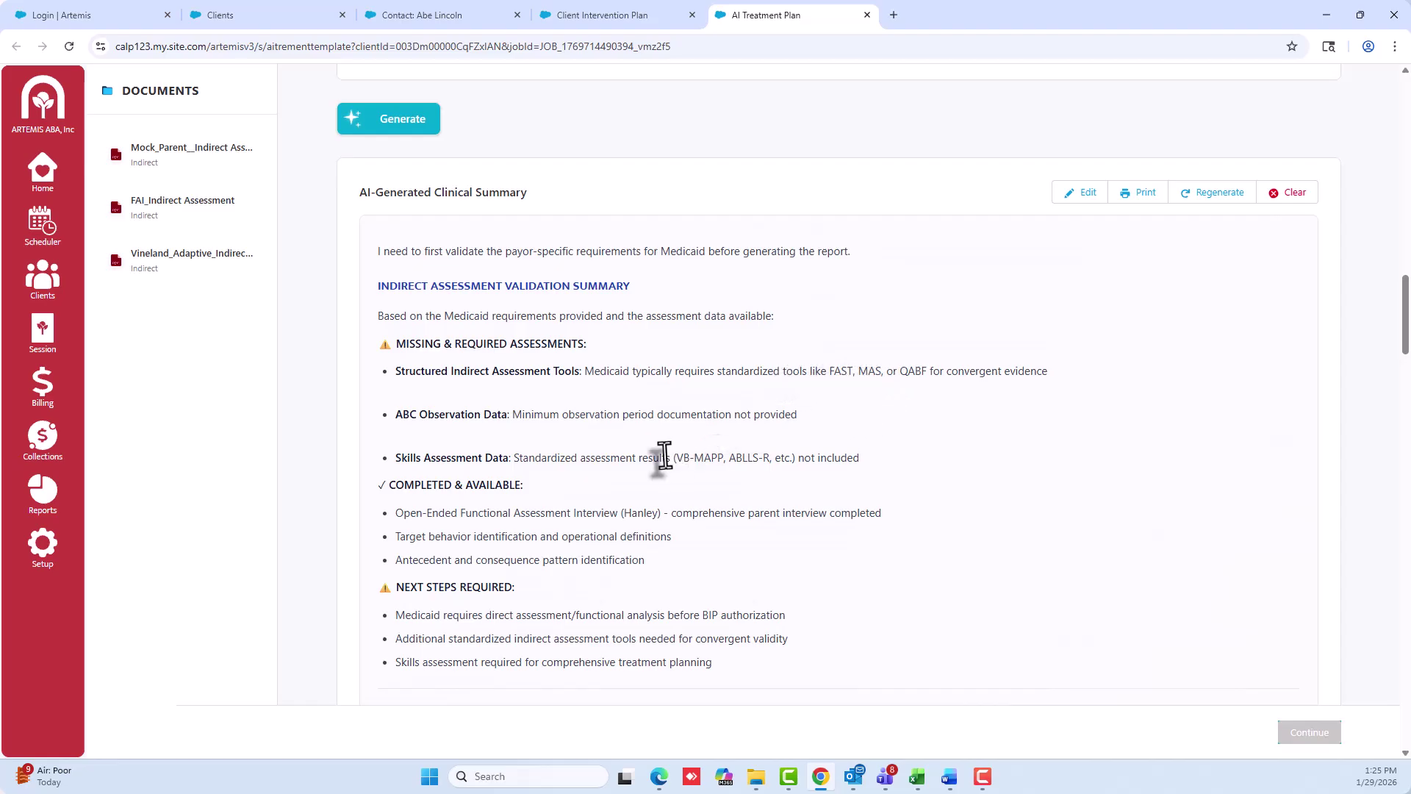
scroll(581, 452, "up", 3)
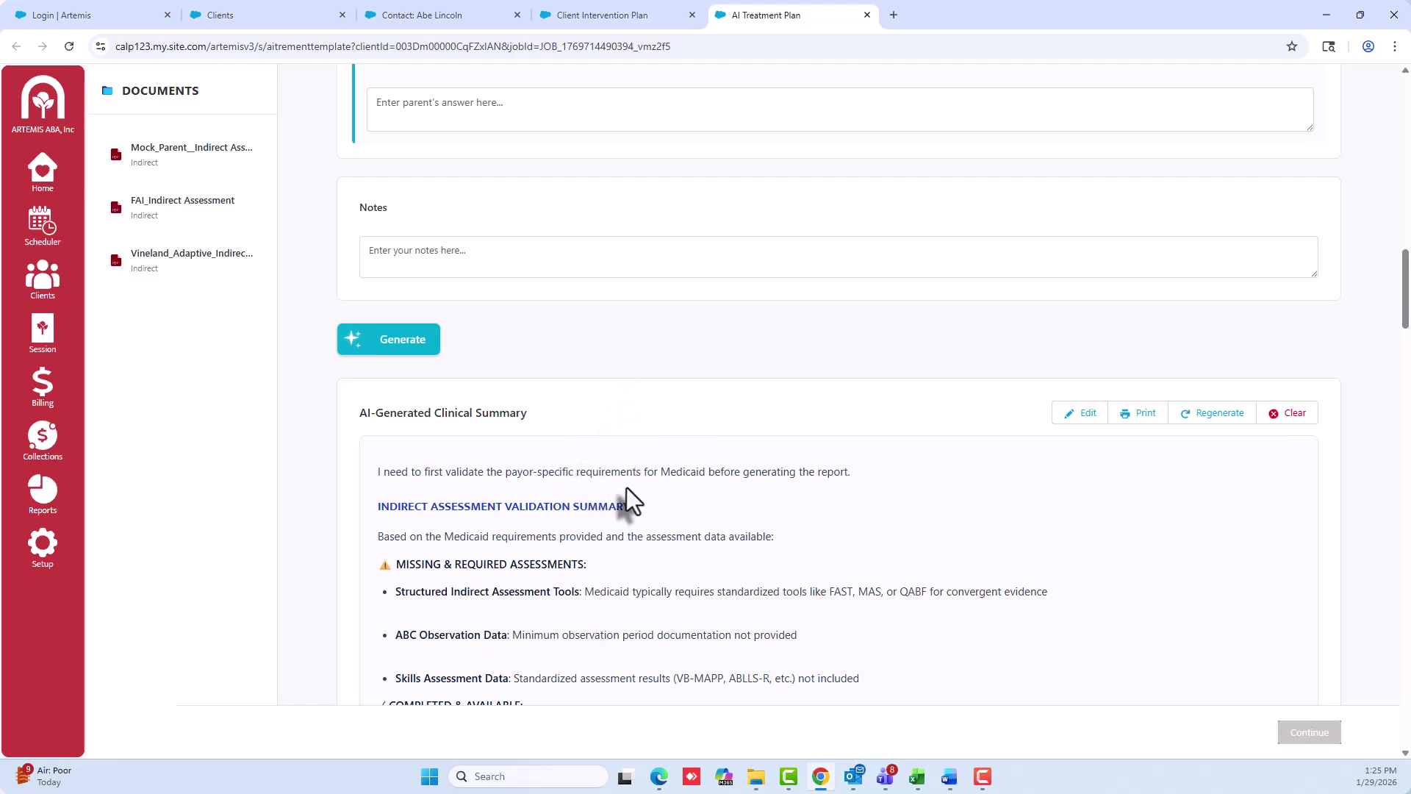
scroll(573, 492, "down", 2)
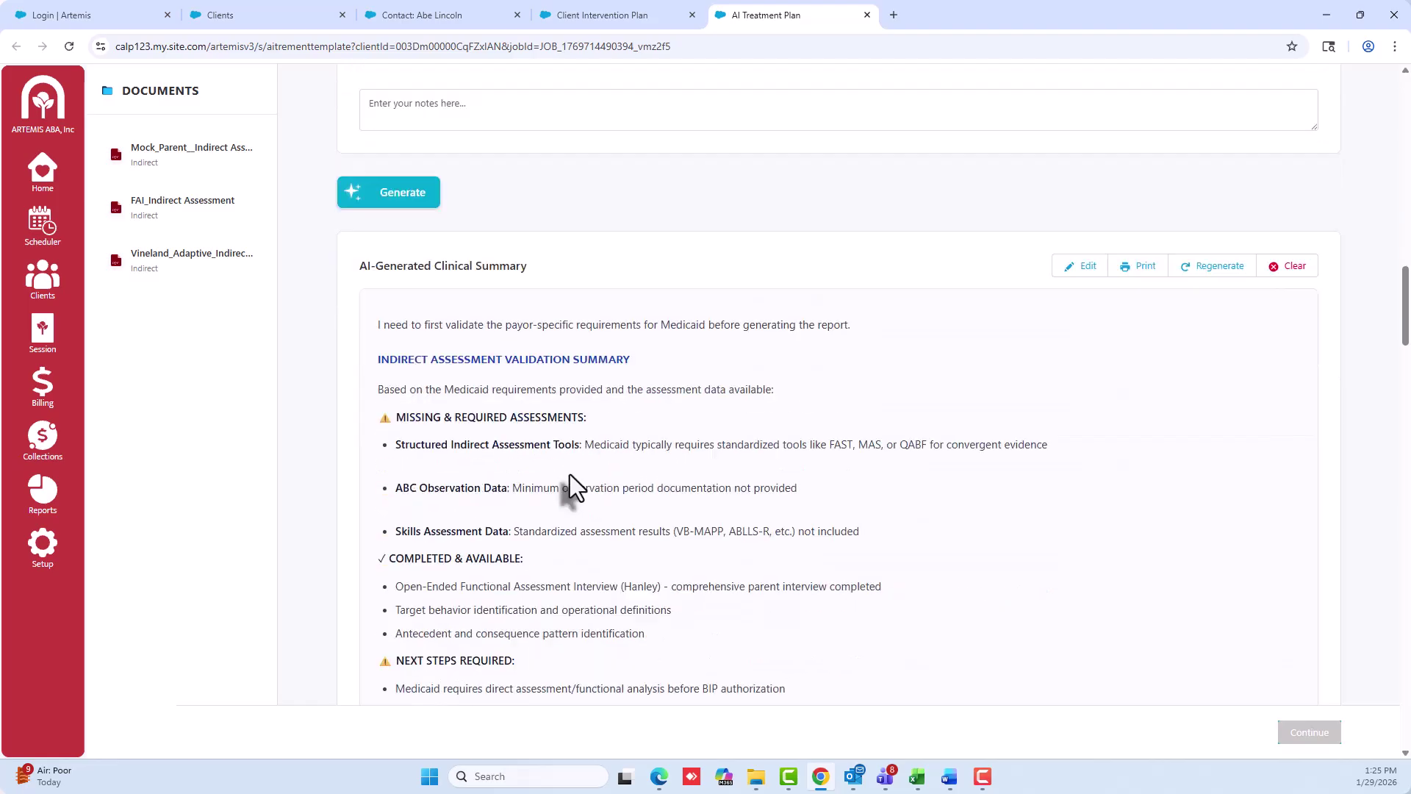
scroll(572, 456, "down", 3)
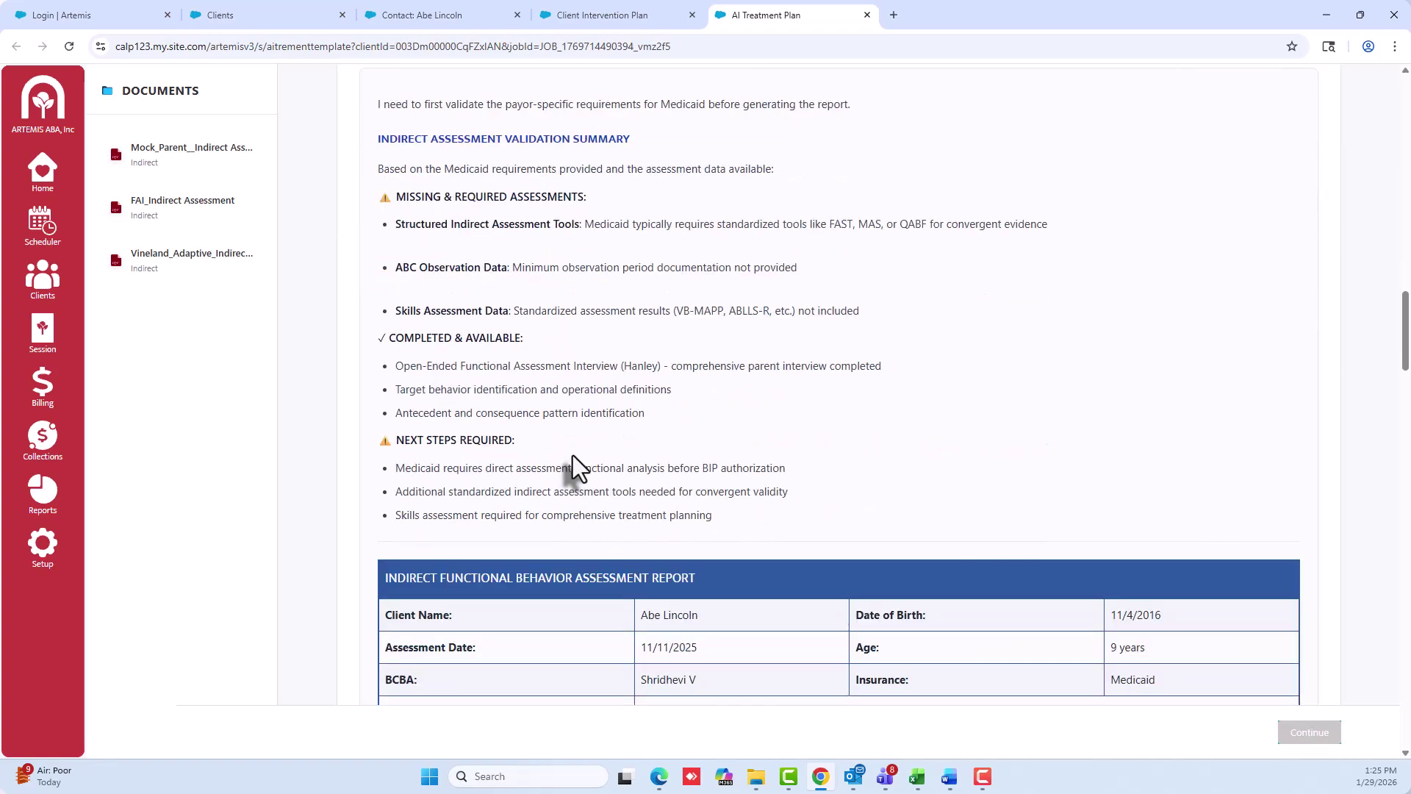
scroll(566, 444, "down", 3)
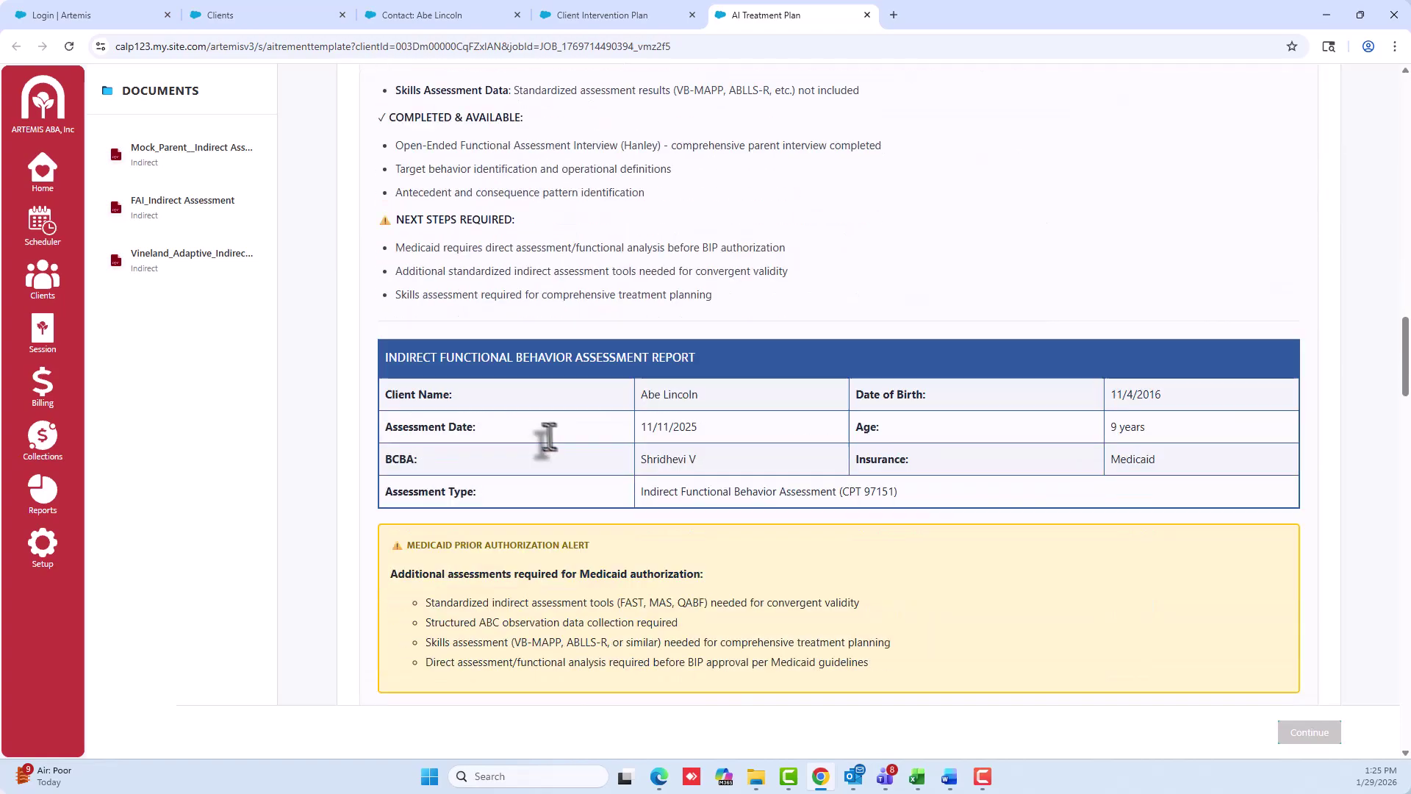
scroll(551, 427, "down", 2)
scroll(664, 407, "down", 5)
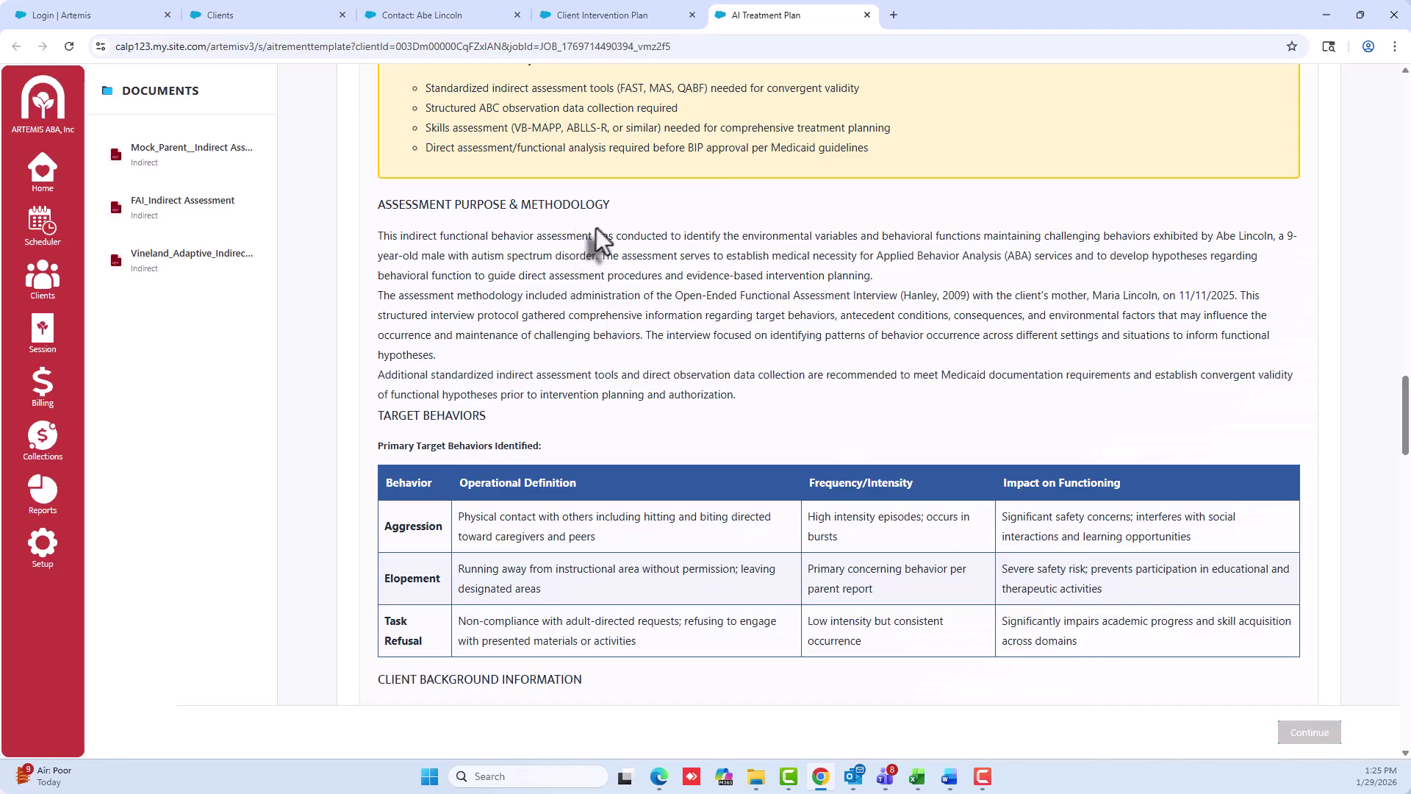
scroll(544, 290, "down", 3)
scroll(543, 291, "down", 19)
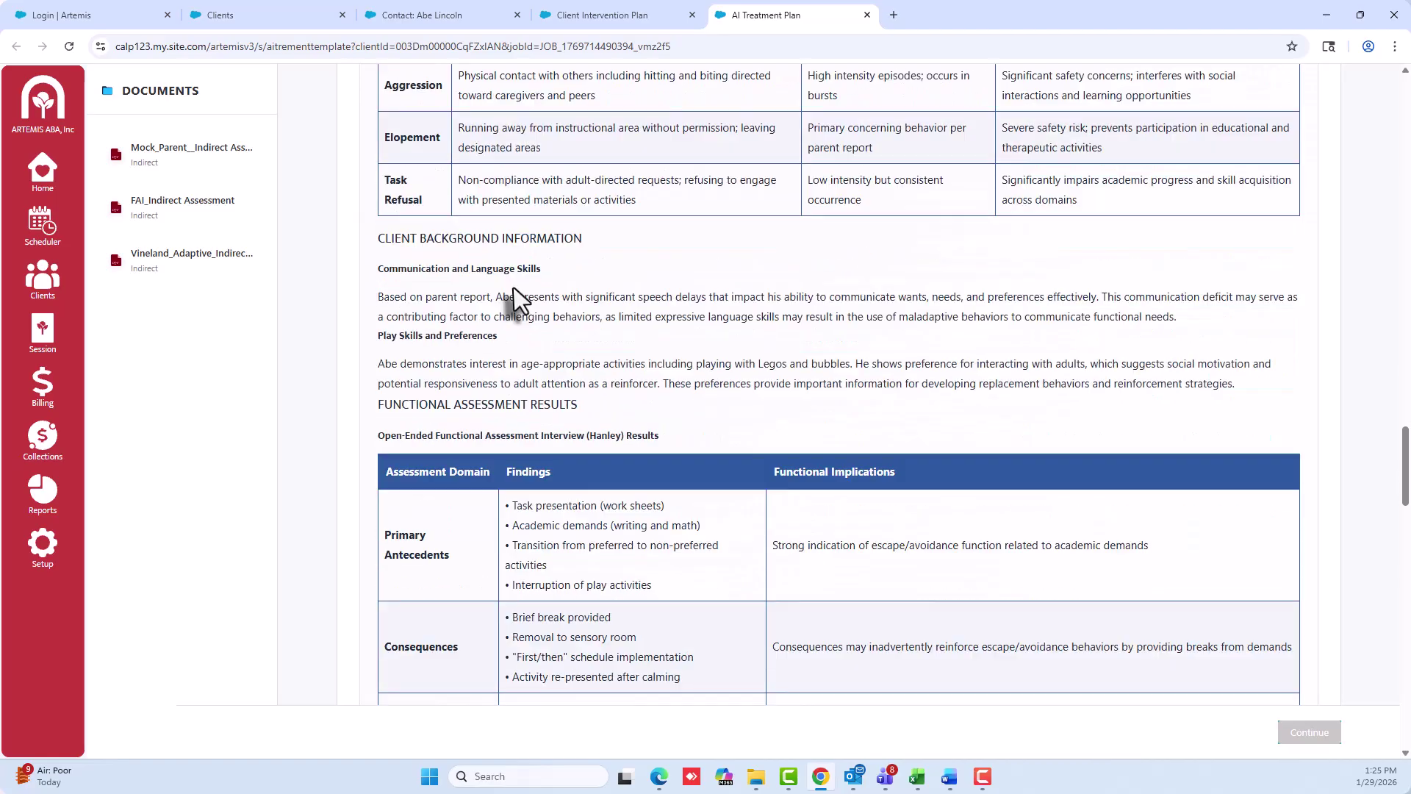
scroll(519, 290, "down", 16)
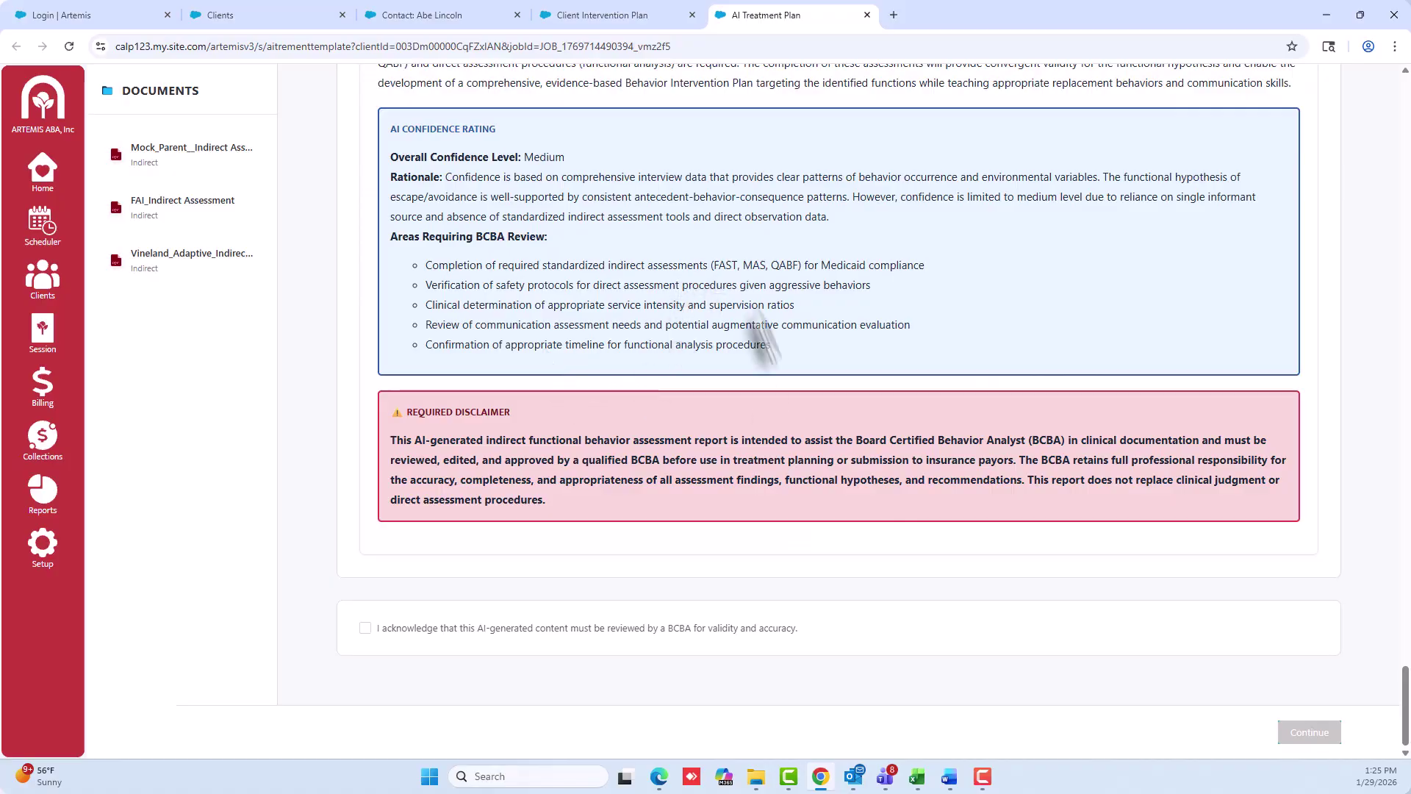
Acknowledge that a BCBA must review the indirect assessment content and continue to the Direct Assessment stage
left_click(365, 628)
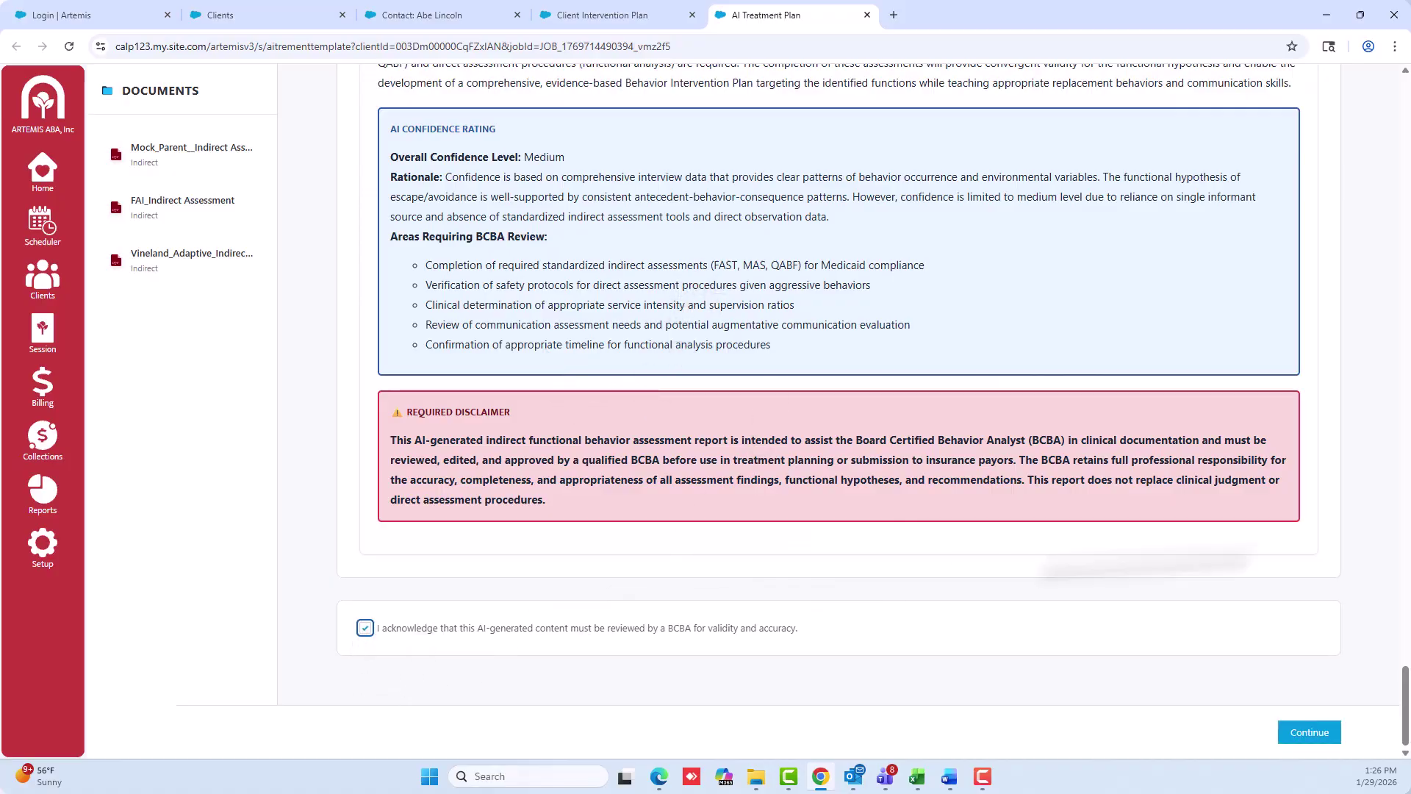
left_click(1305, 724)
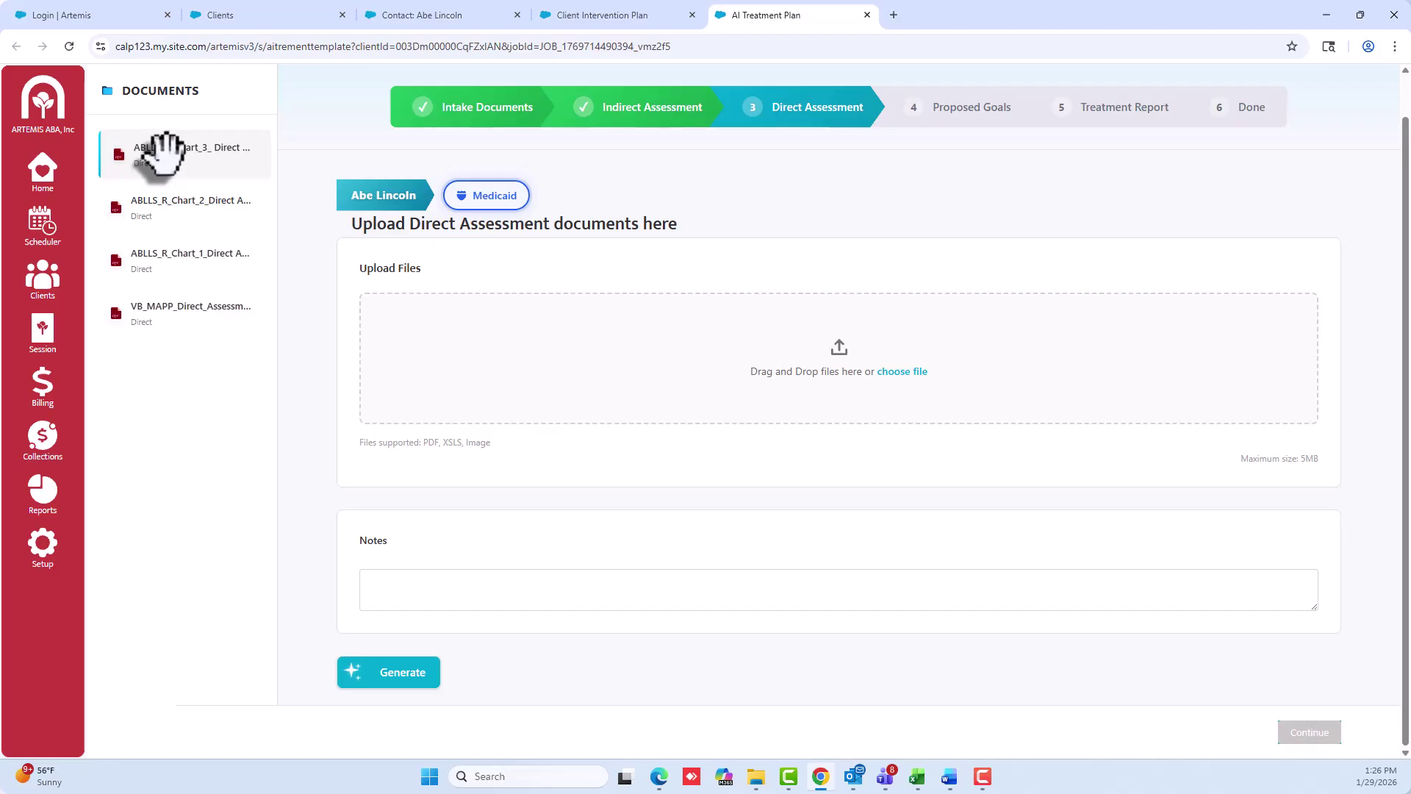
Add the ABLLS_R_Chart_3 and VB_MAPP direct assessment documents from the library and generate the AI direct assessment report
left_click_drag(163, 150, 581, 364)
left_click_drag(164, 308, 630, 393)
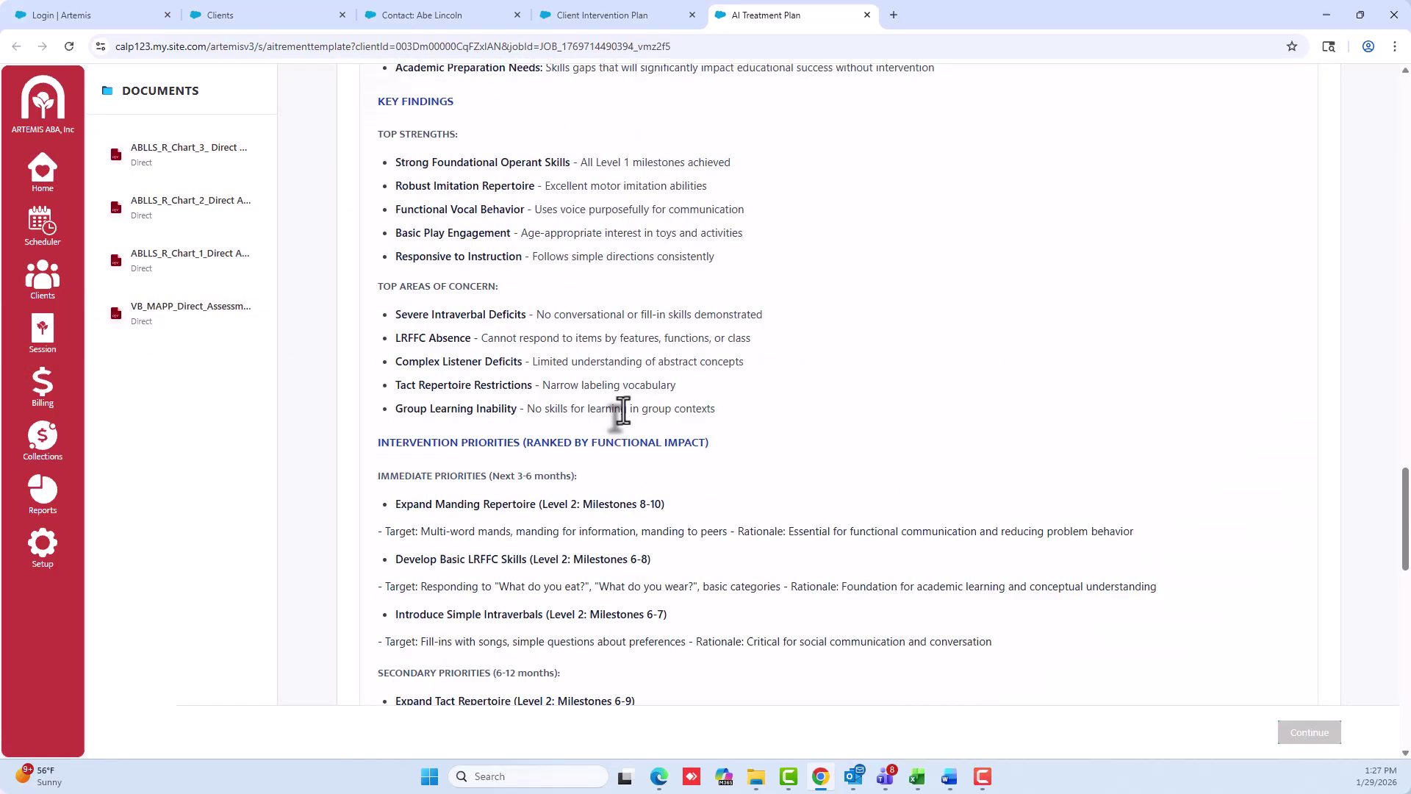
Check the direct assessment report through its confidence rating, then acknowledge the required BCBA review and continue to the Proposed Goals stage
scroll(624, 412, "up", 4)
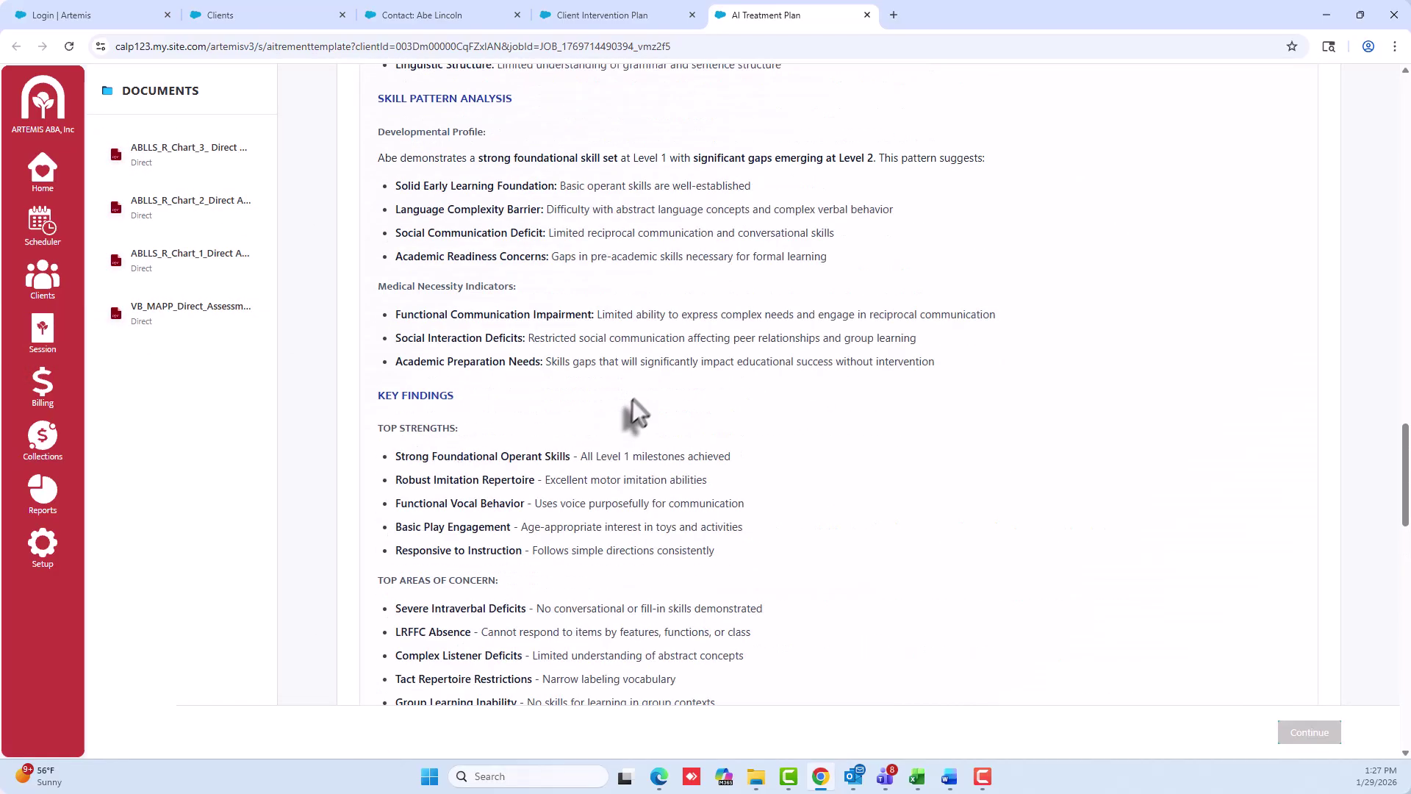
scroll(632, 399, "down", 15)
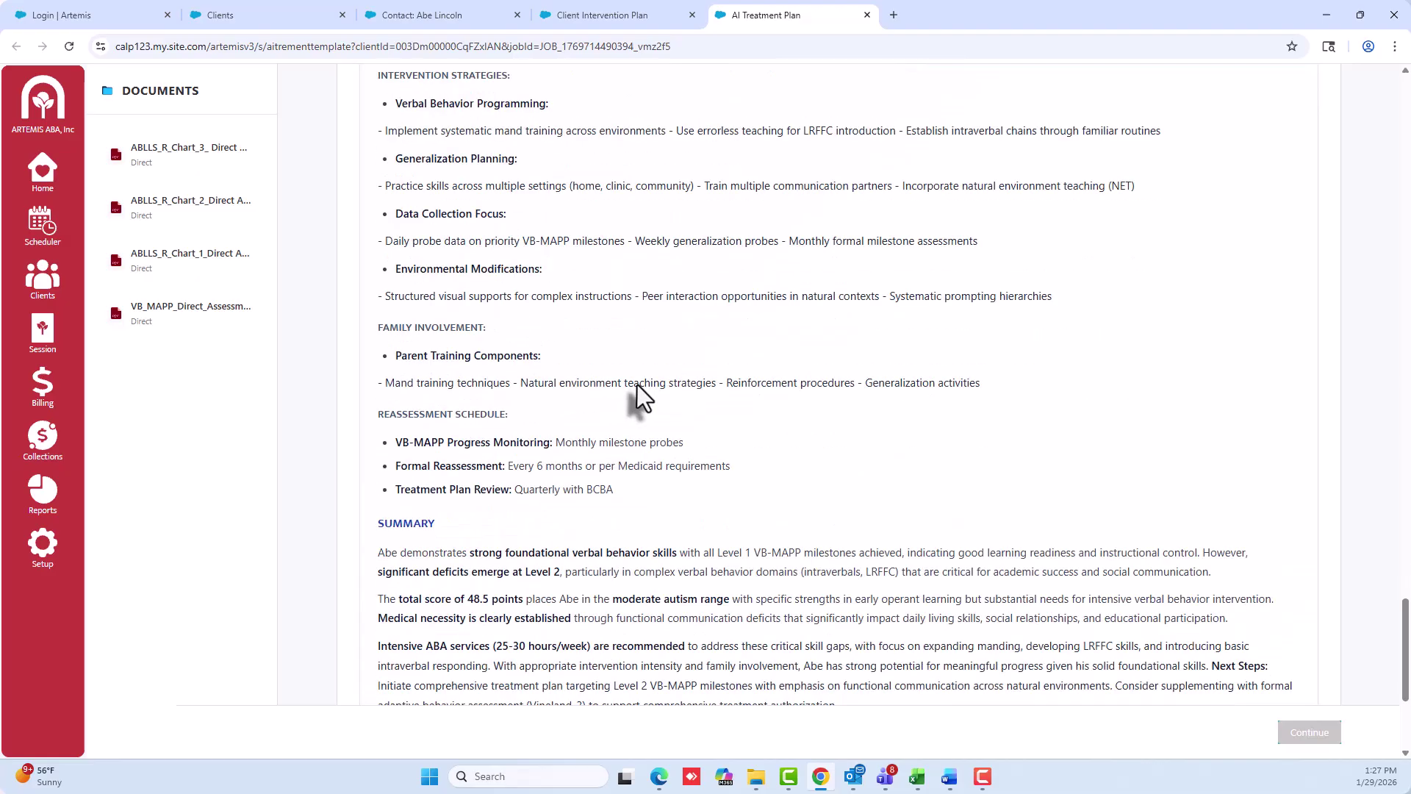
scroll(628, 368, "down", 3)
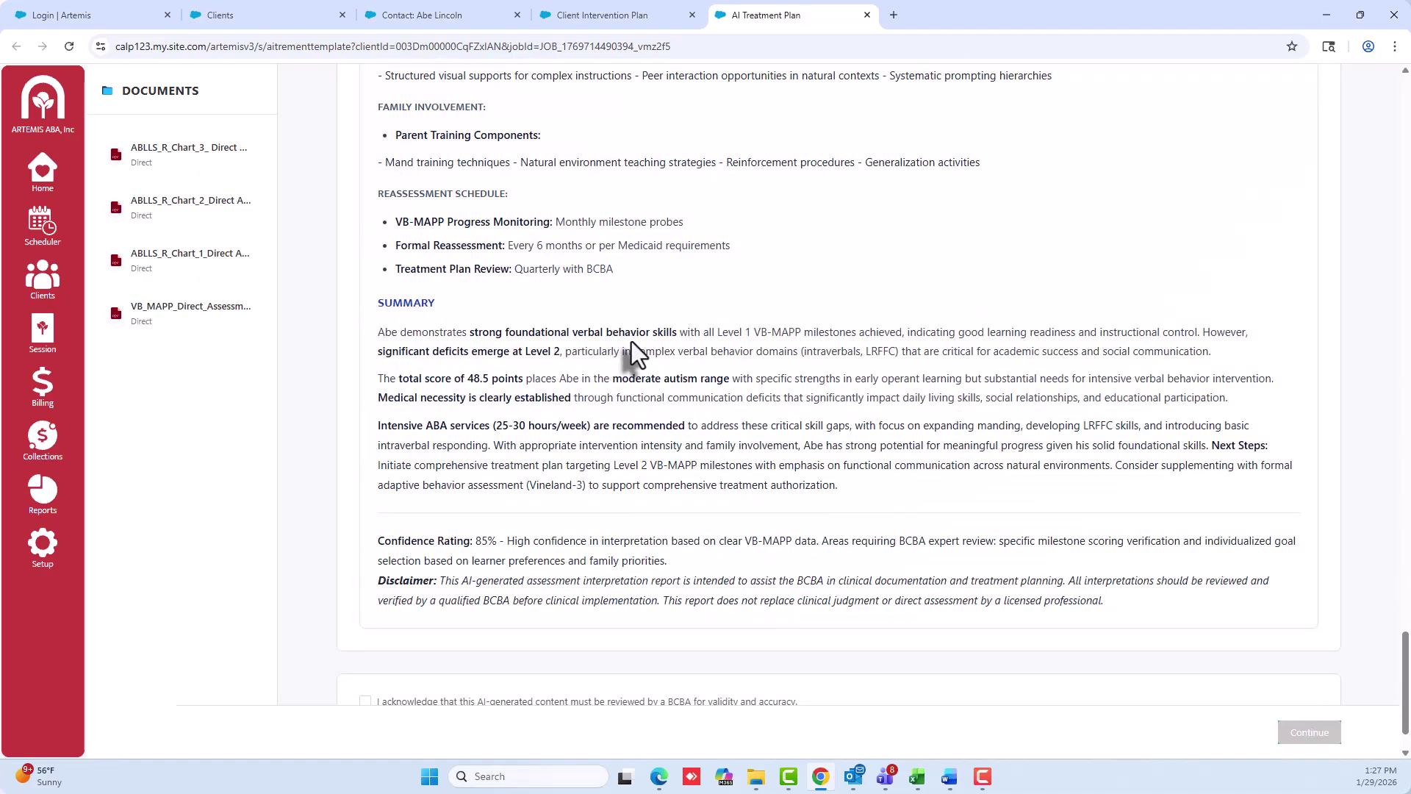
scroll(632, 341, "down", 1)
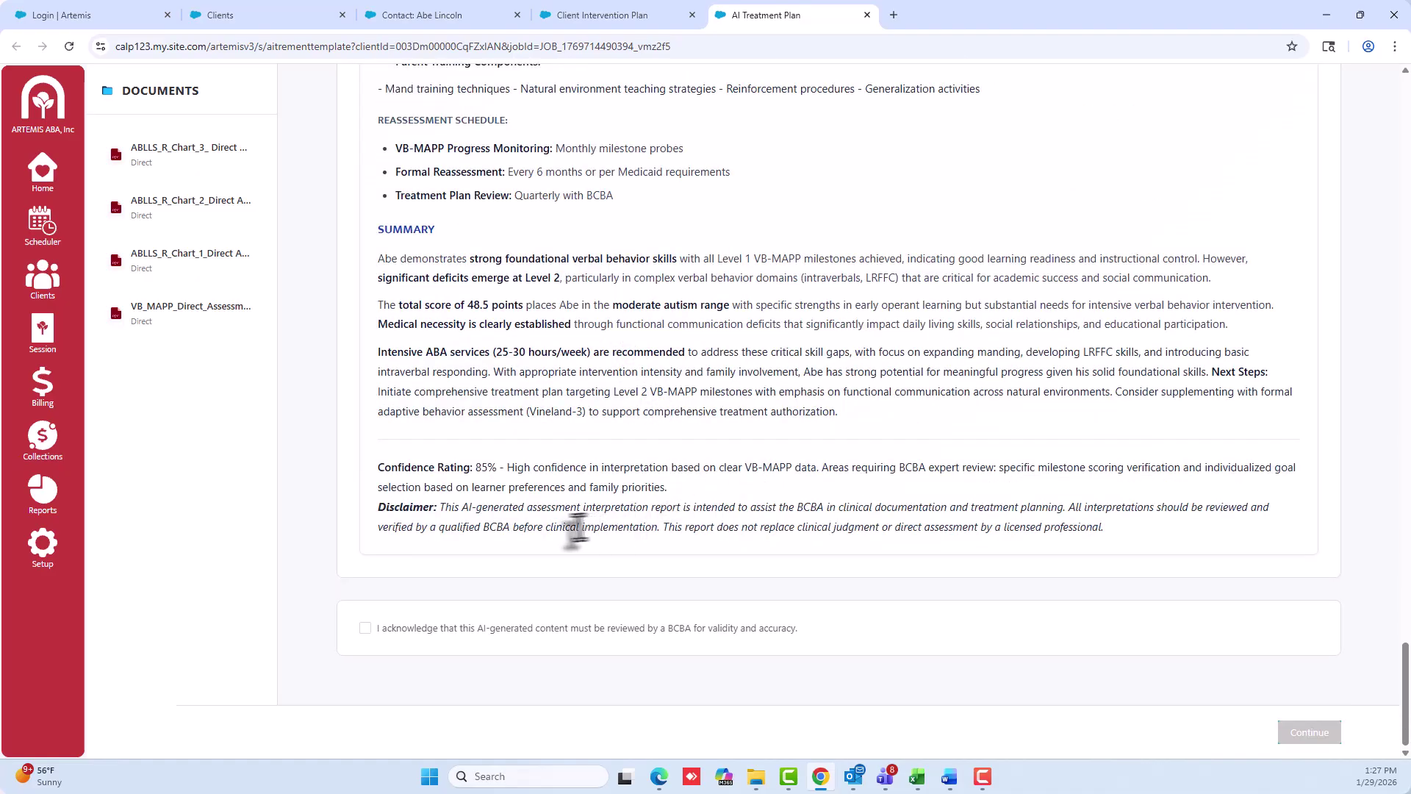
left_click_drag(471, 468, 379, 468)
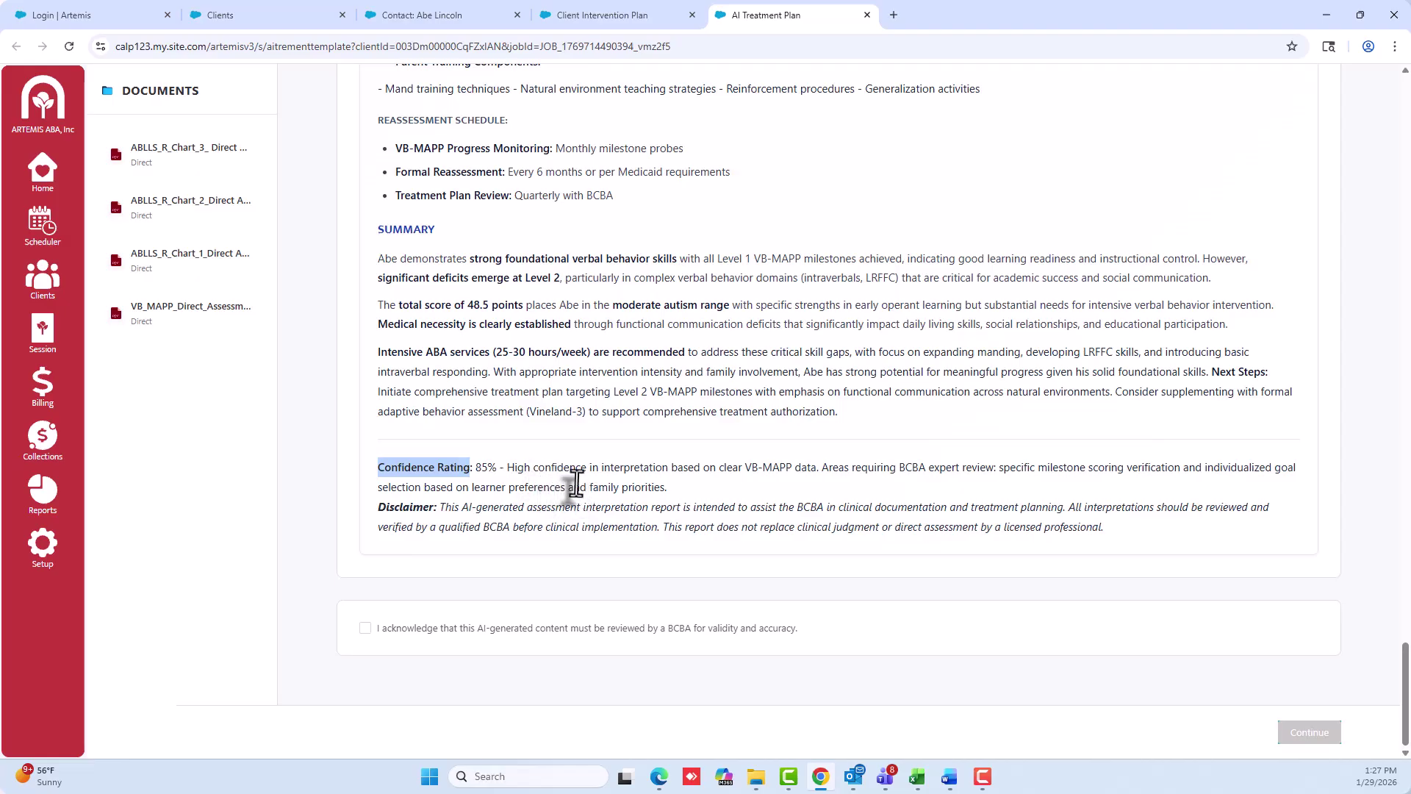
left_click(365, 627)
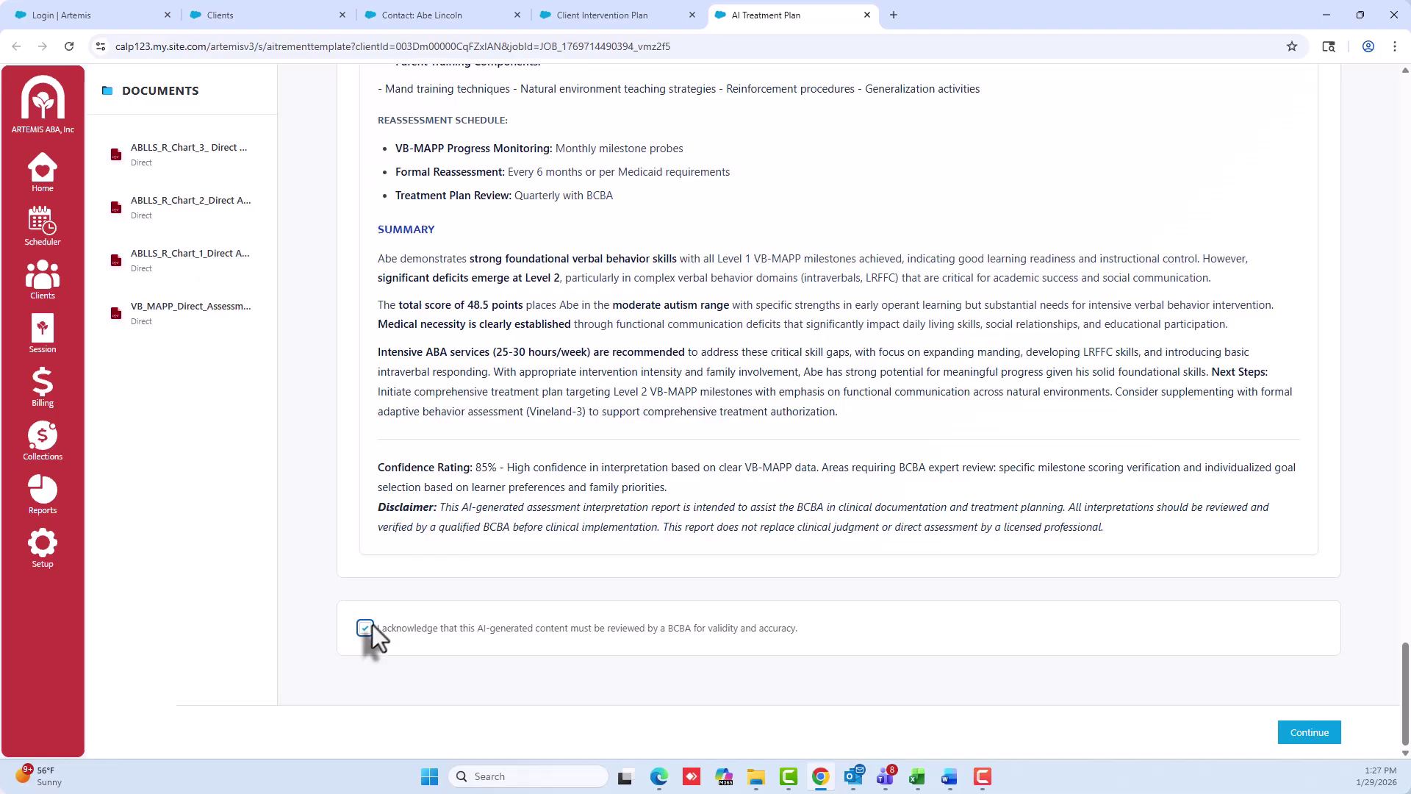
left_click(1307, 735)
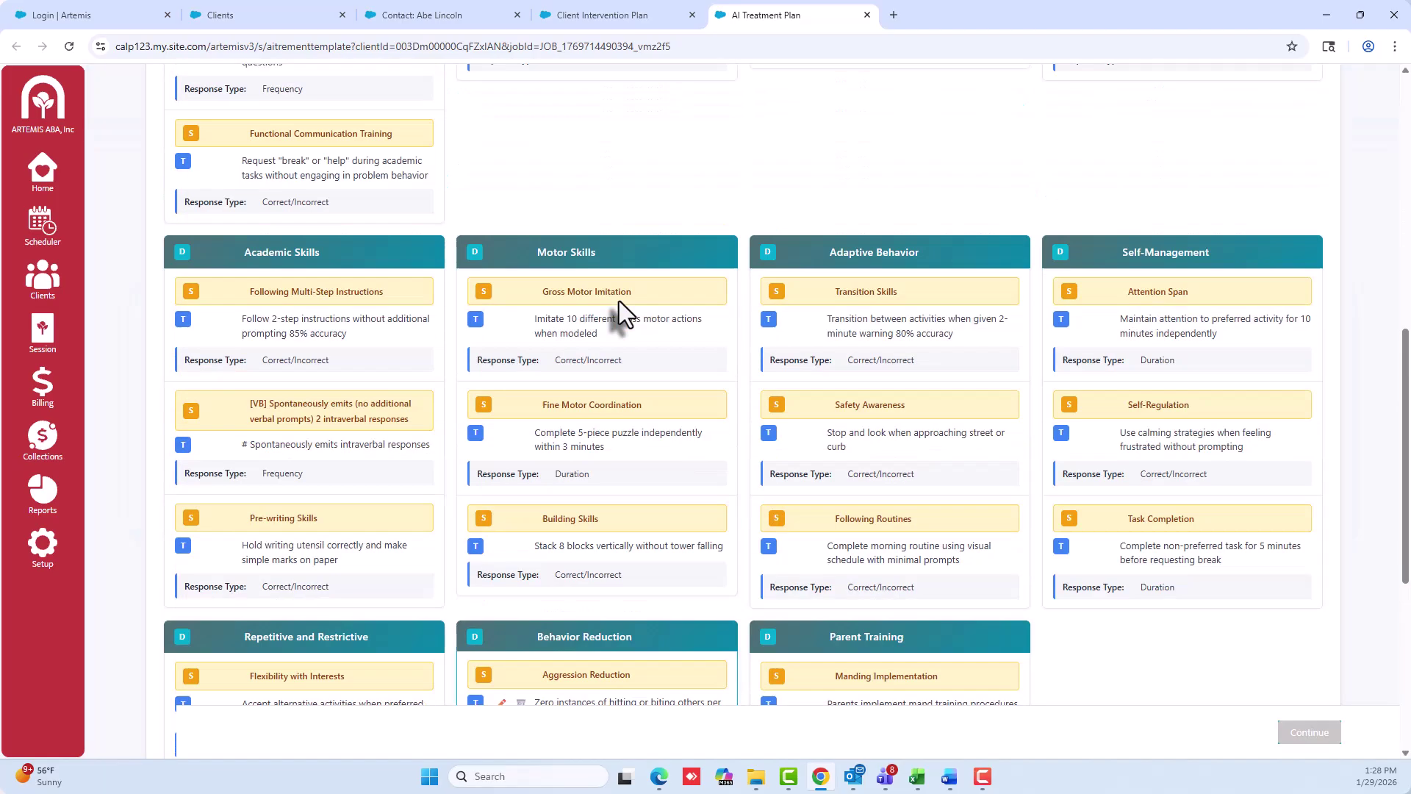
Look over the proposed treatment goals in every domain, acknowledge them as reviewed and continue to the Treatment Report stage
scroll(618, 301, "up", 10)
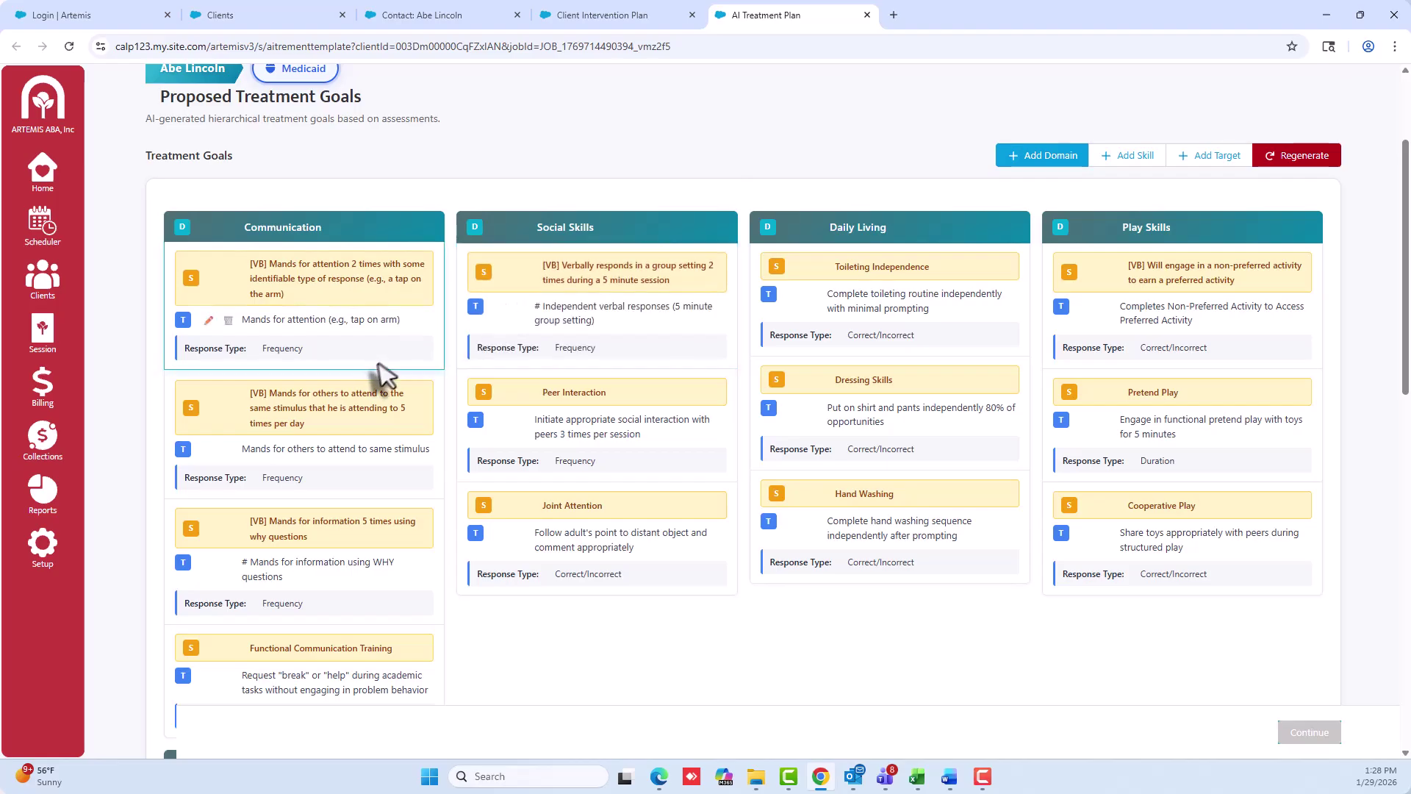
scroll(390, 324, "down", 2)
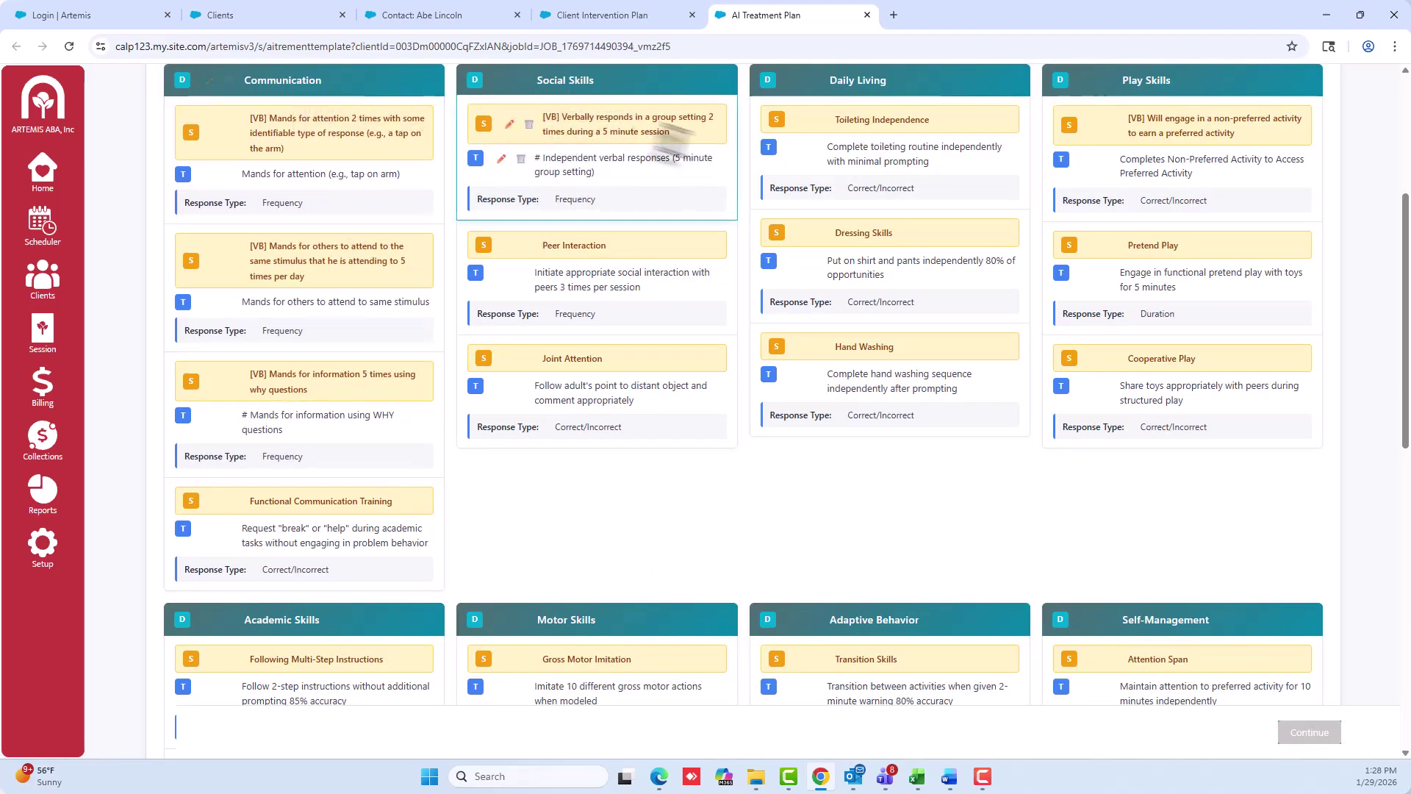
scroll(620, 315, "down", 2)
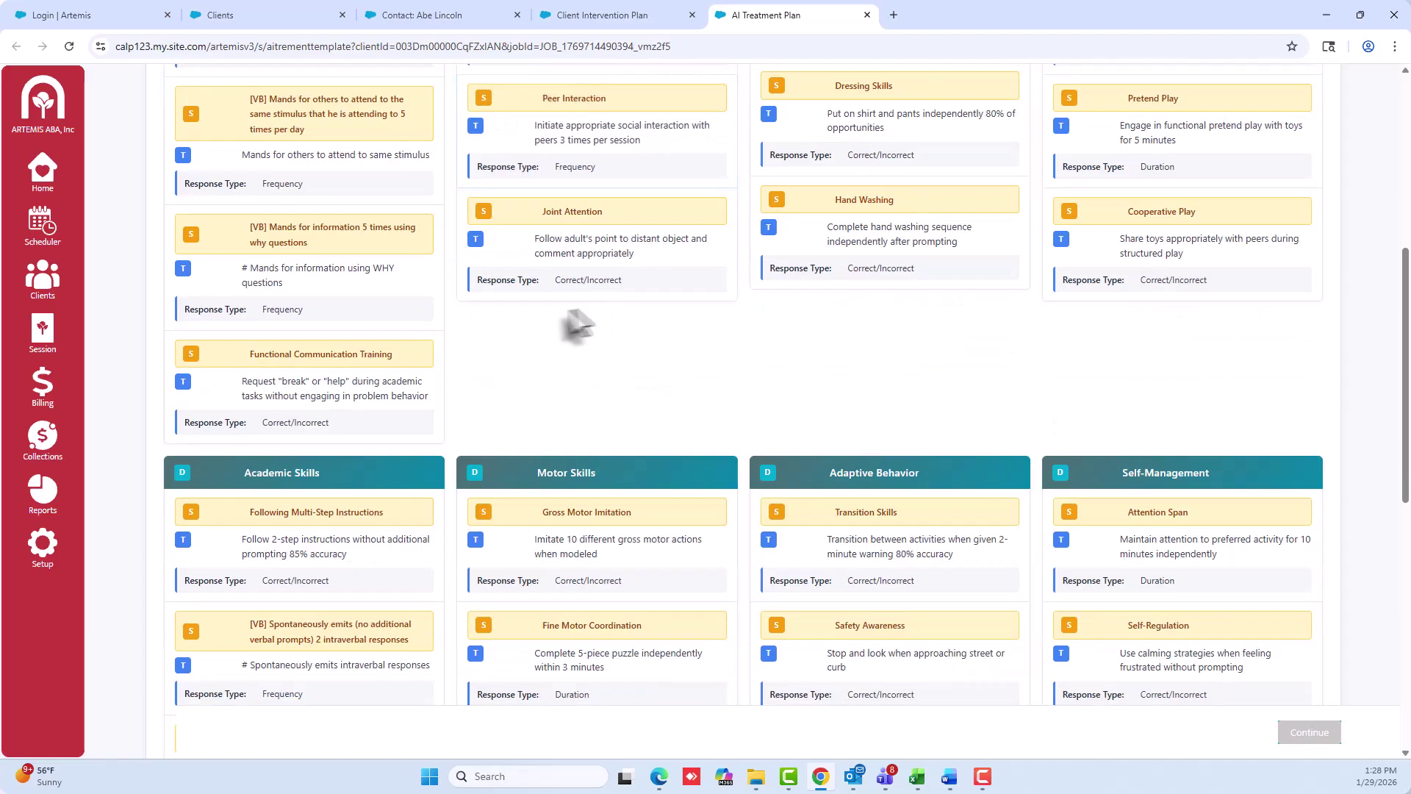
scroll(771, 409, "down", 3)
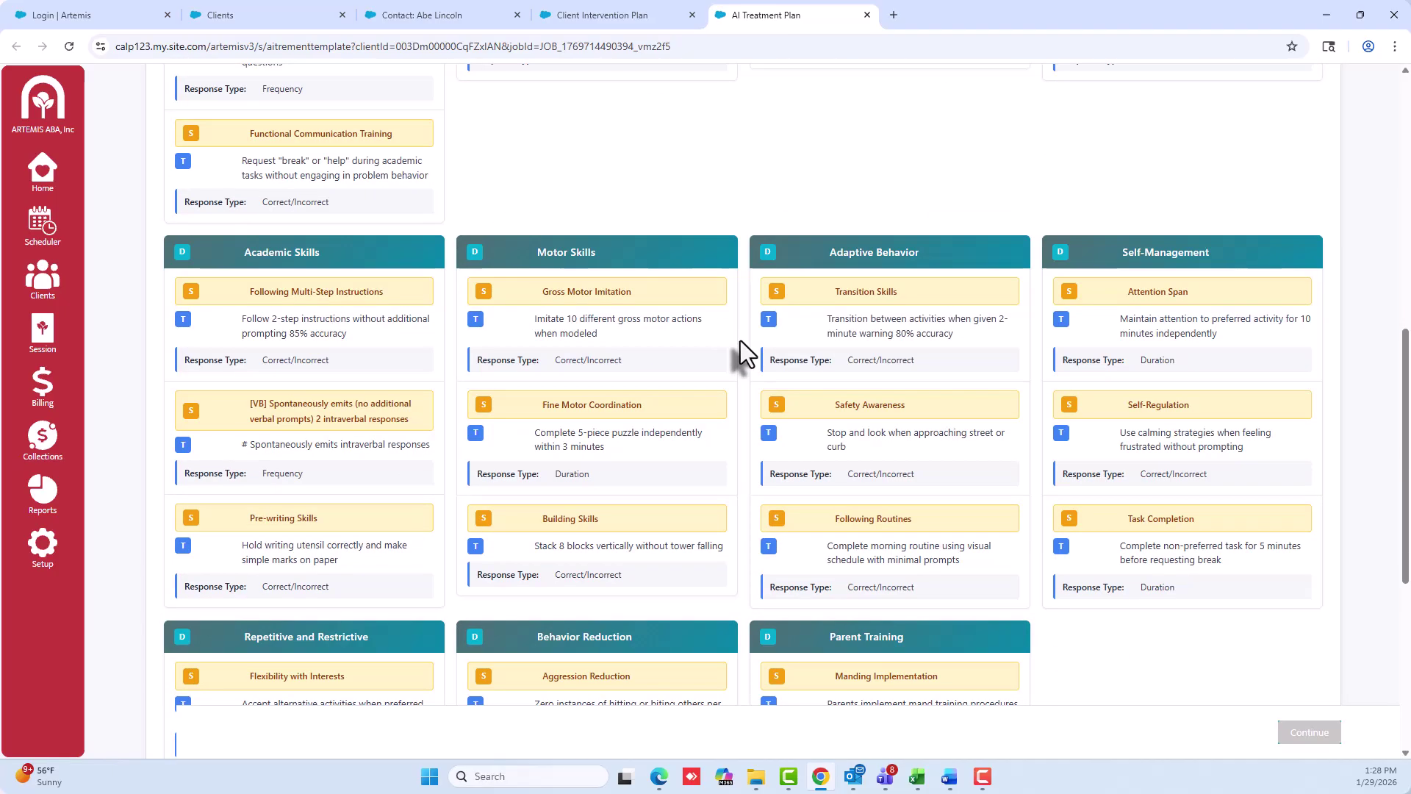
scroll(746, 352, "down", 3)
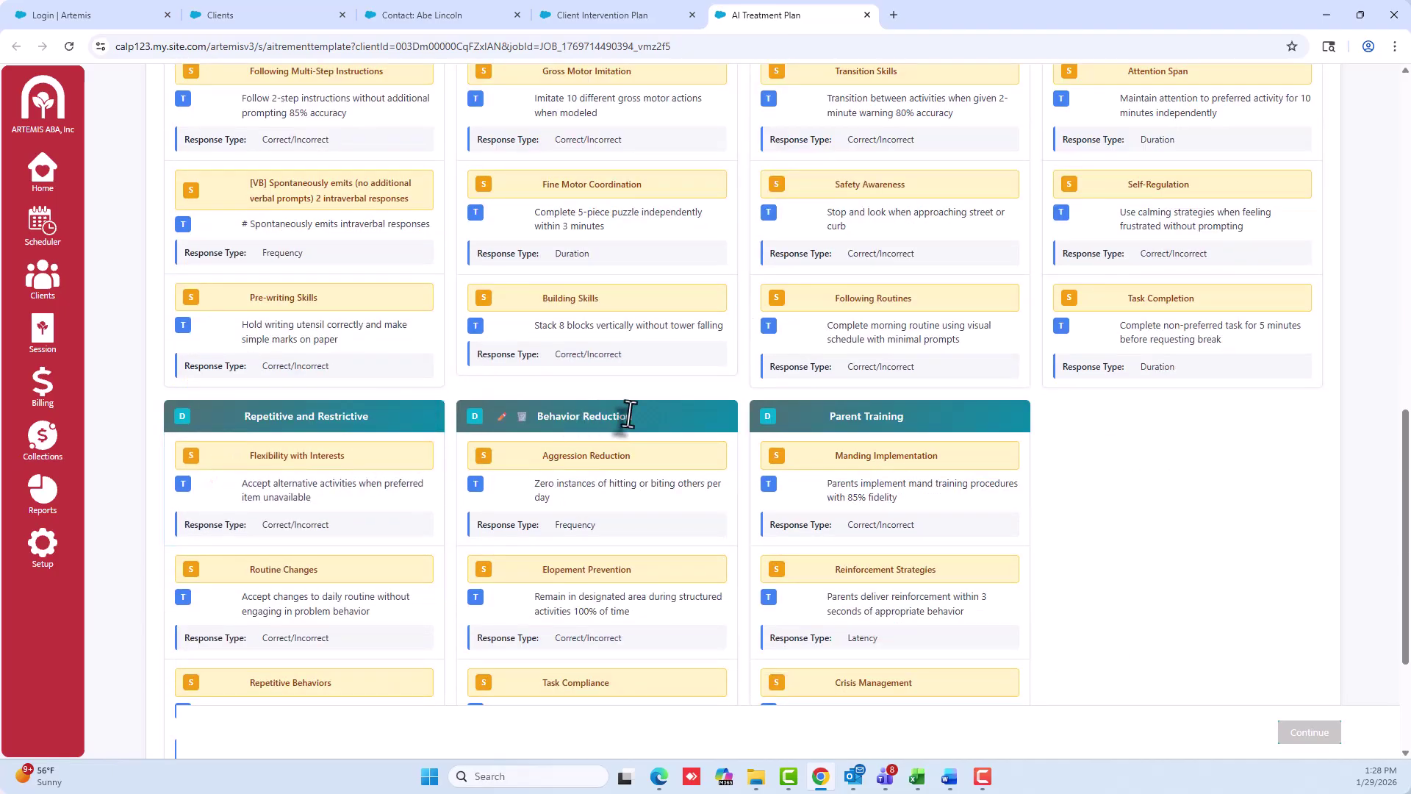
scroll(718, 368, "down", 3)
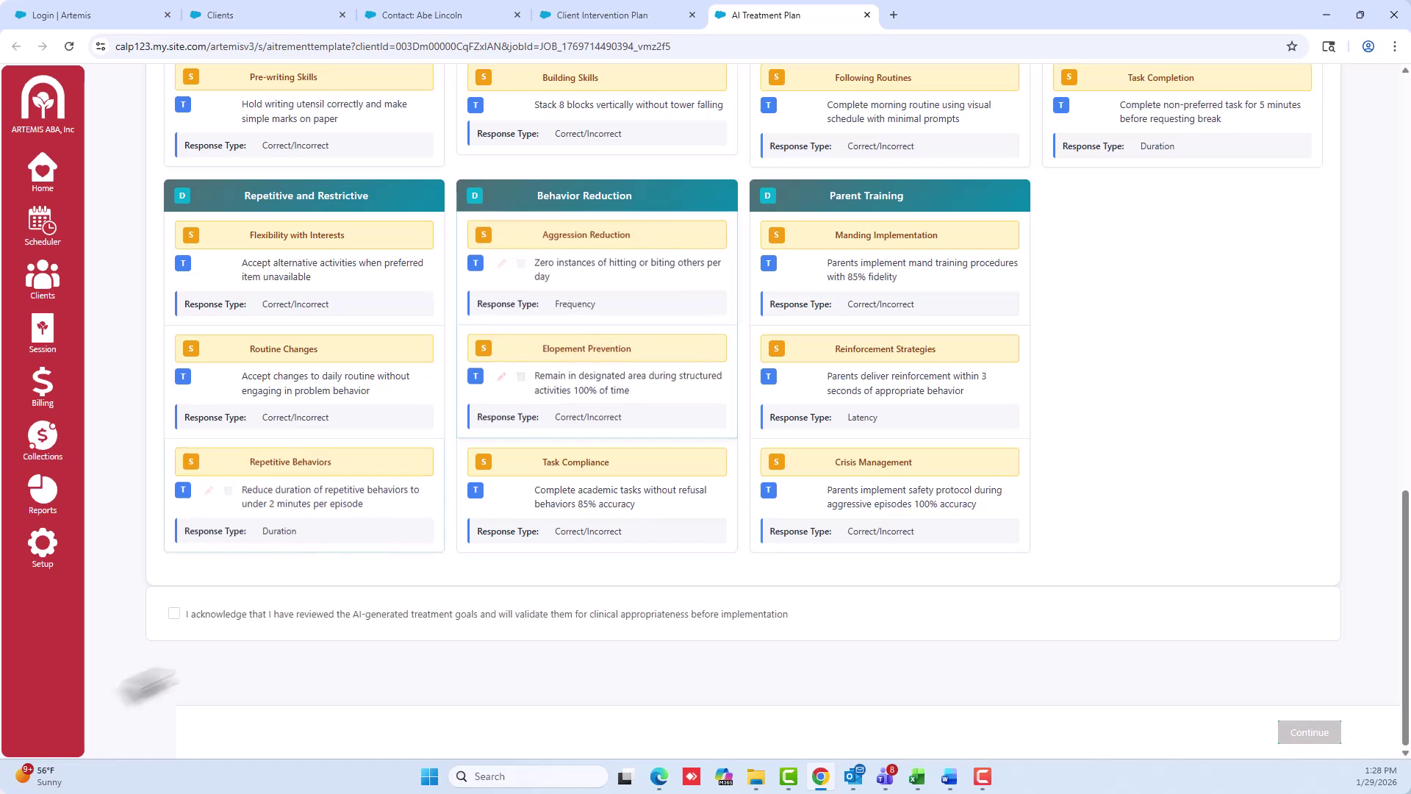
left_click(175, 619)
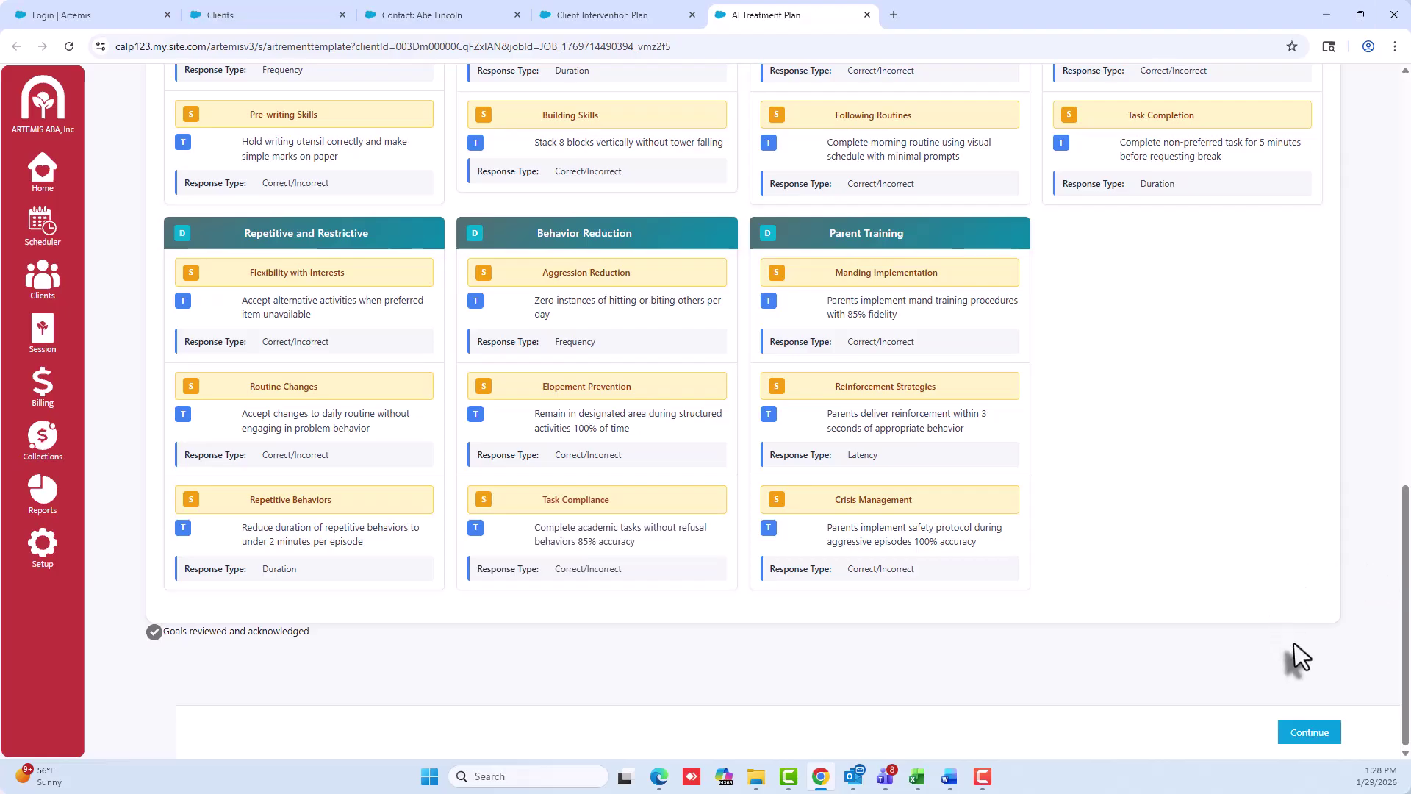
left_click(1305, 746)
Follow the treatment report's section-by-section generation and examine the preview from Client Demographics & Referral to Background & Clinical History
scroll(823, 448, "down", 6)
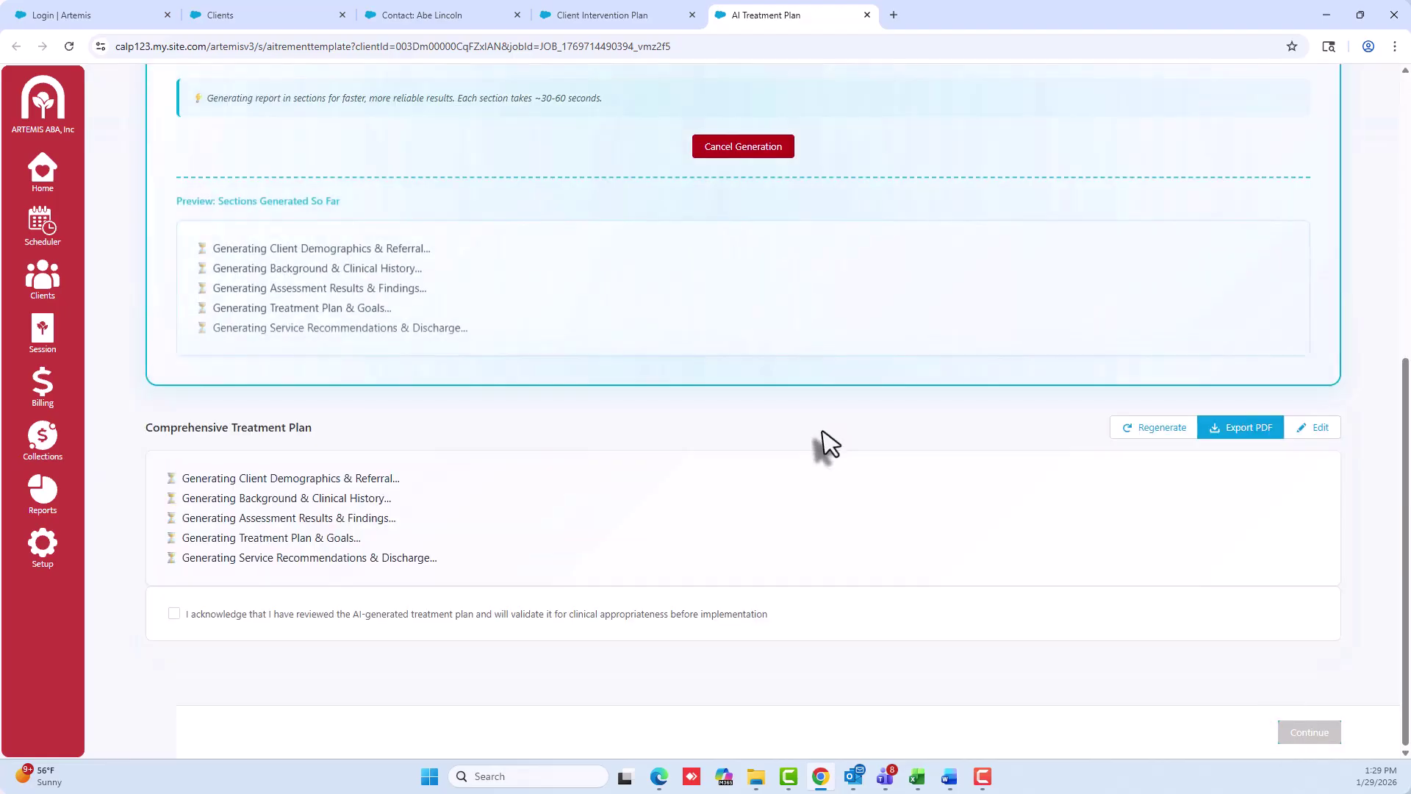
scroll(821, 478, "up", 7)
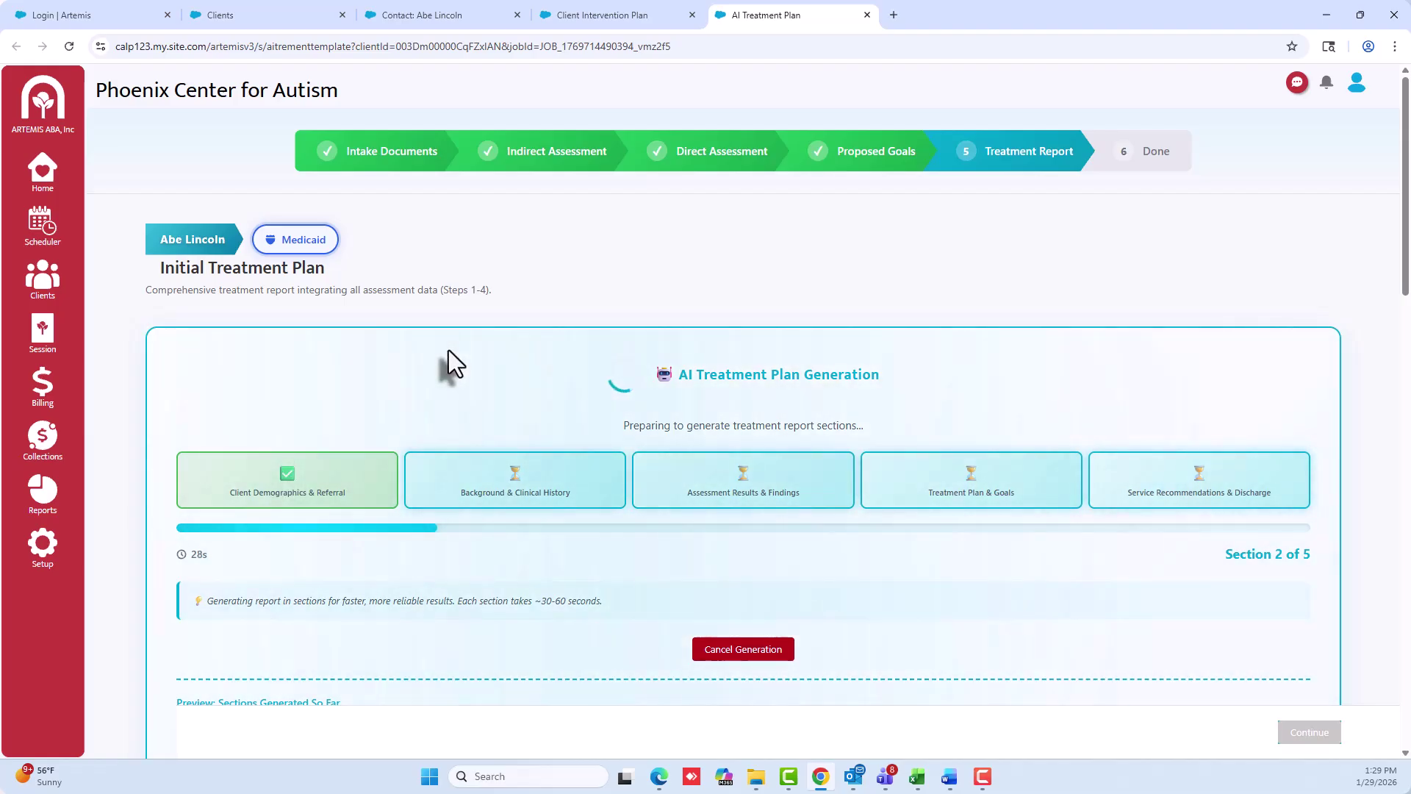
scroll(449, 350, "down", 2)
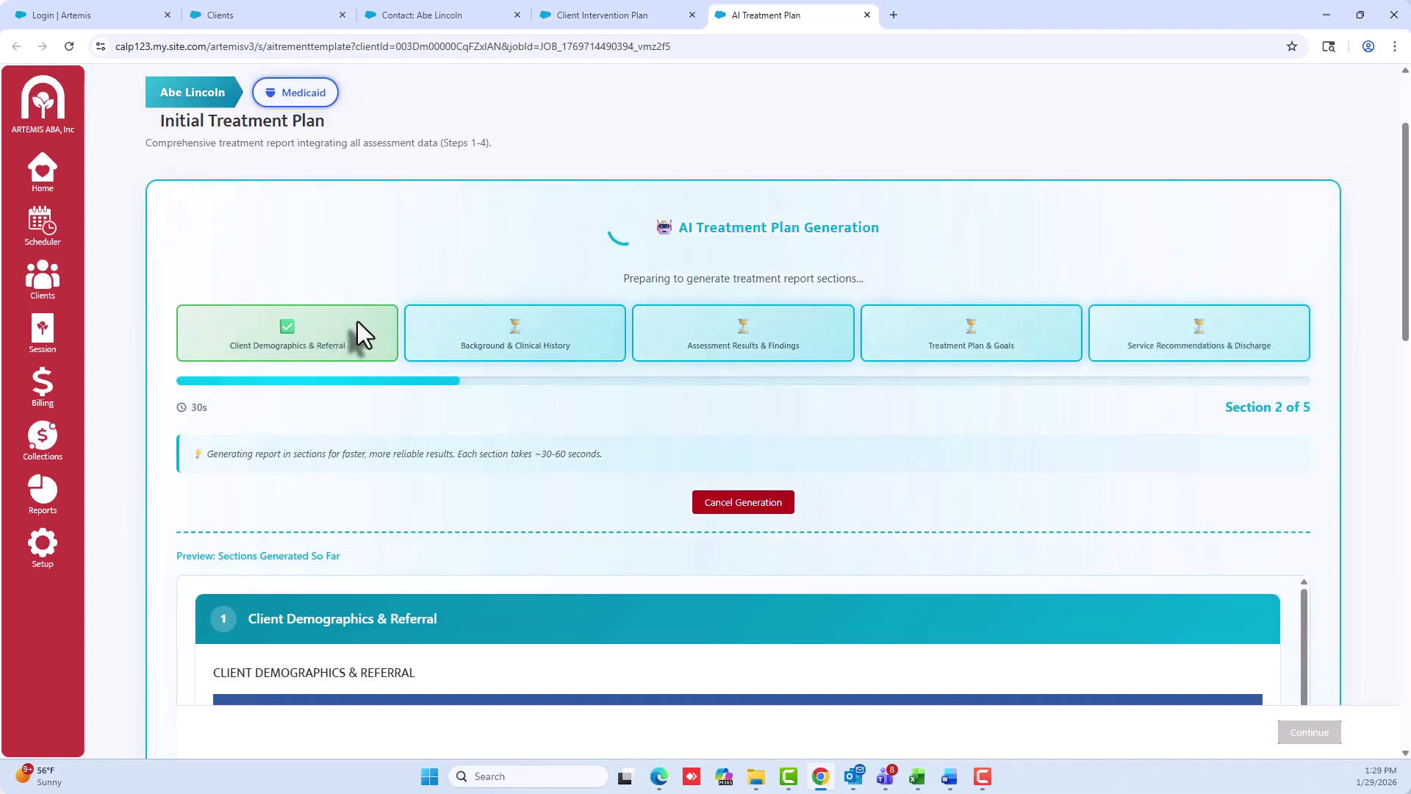
scroll(357, 330, "down", 2)
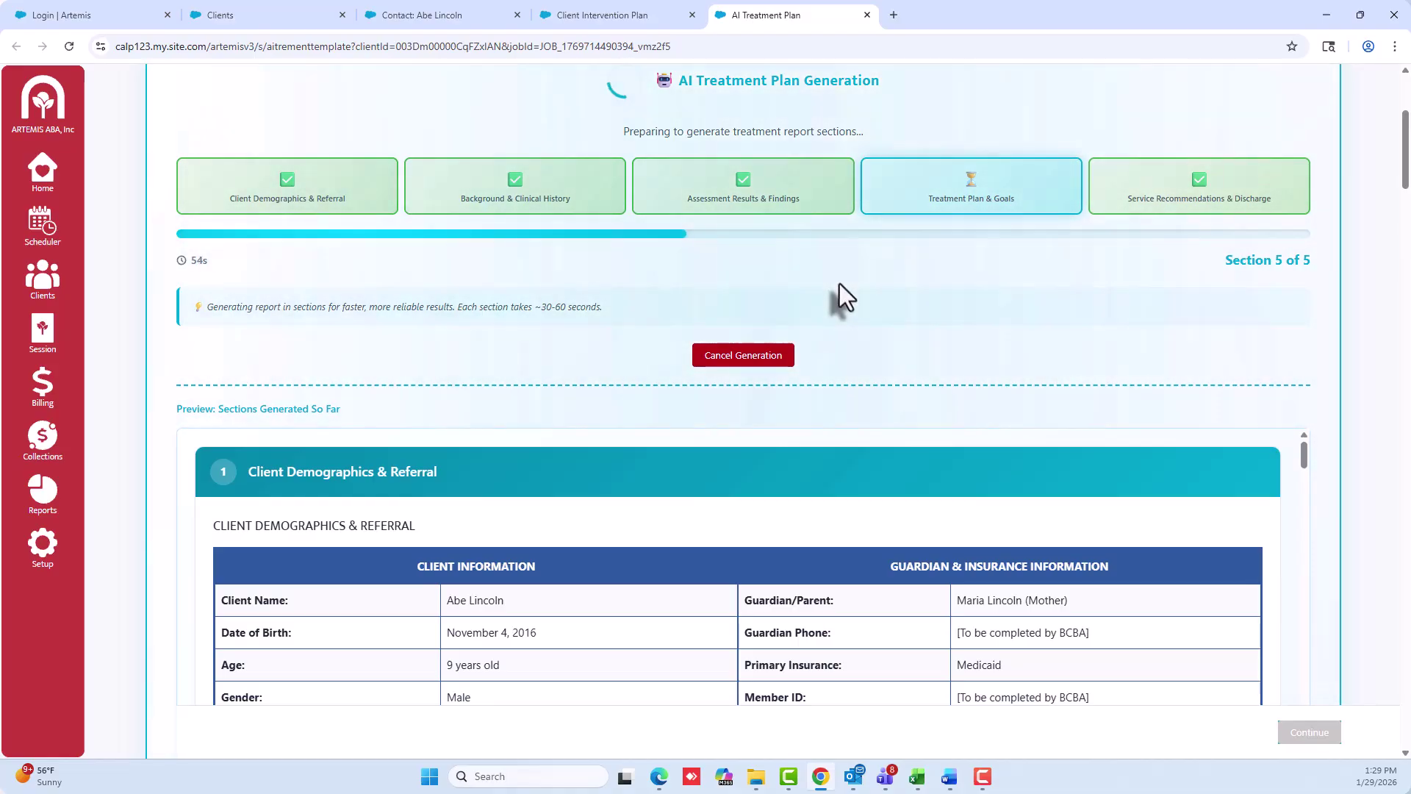
scroll(837, 301, "down", 2)
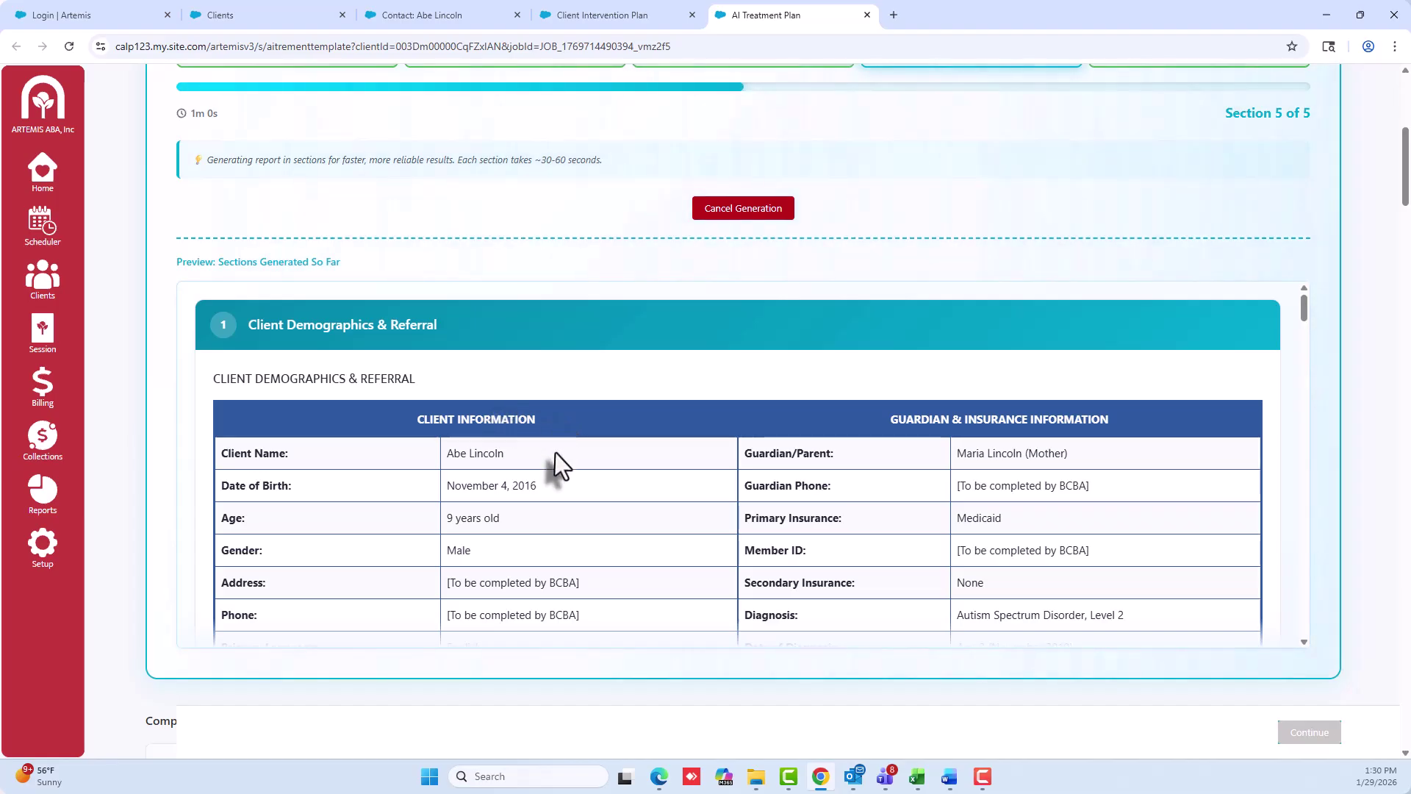
scroll(557, 452, "down", 2)
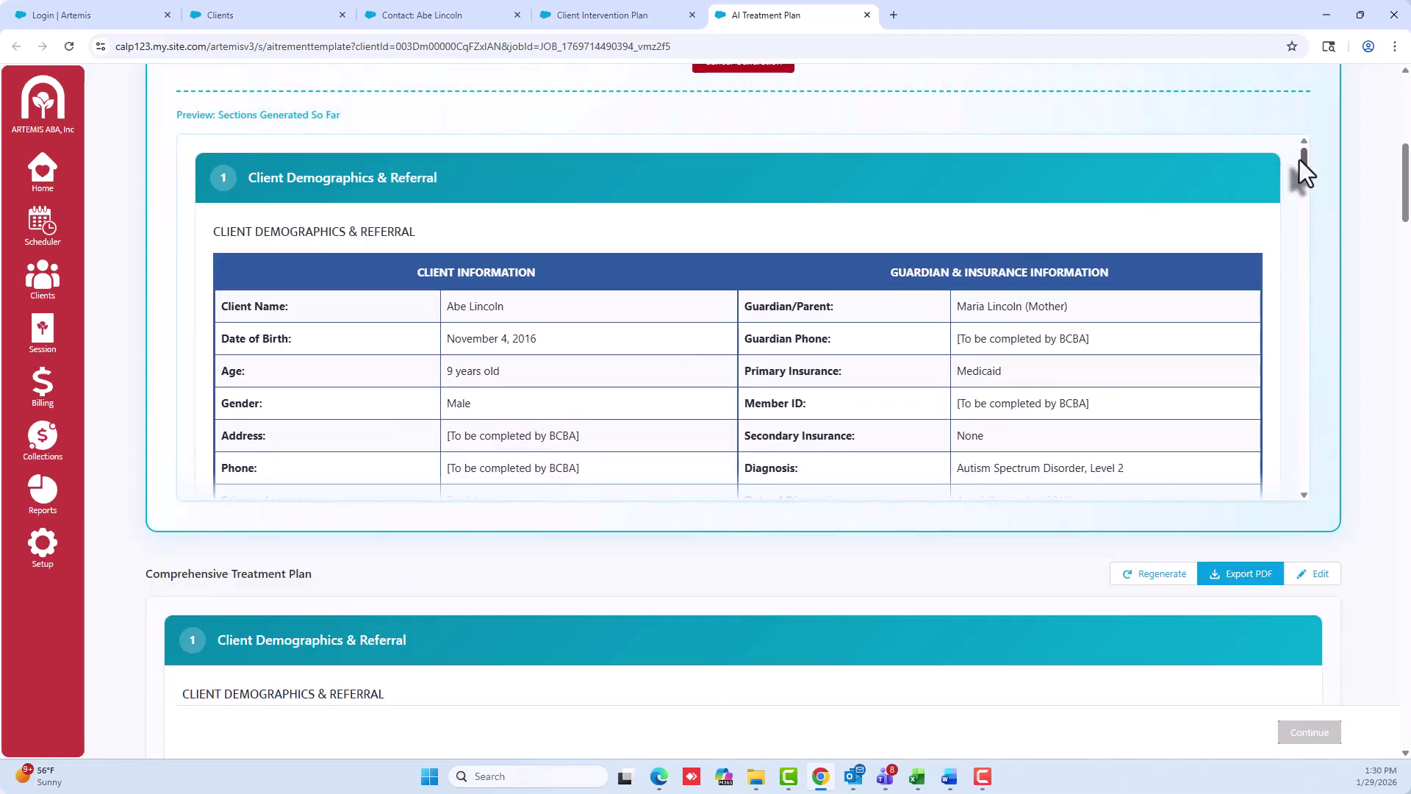
left_click_drag(1299, 172, 1293, 198)
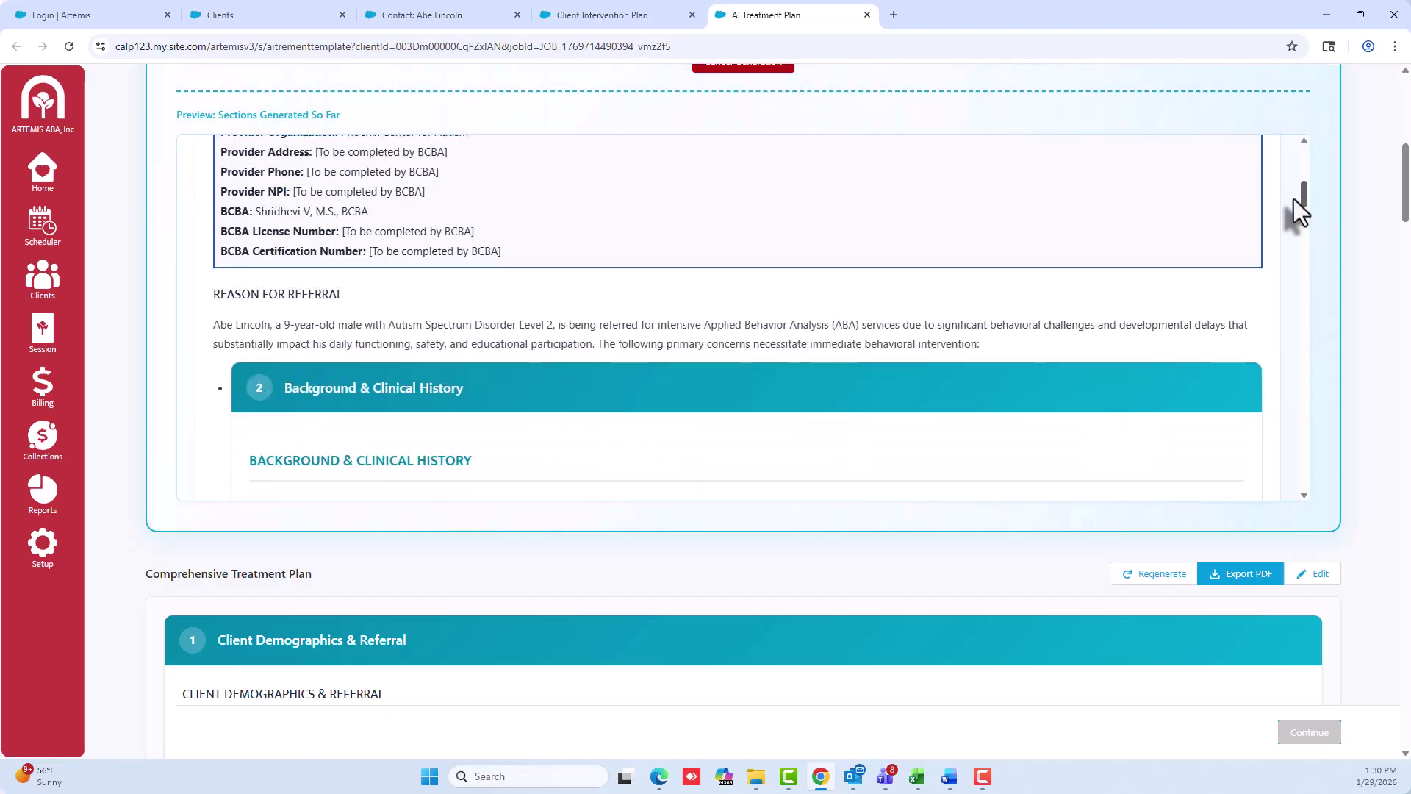
Review the Comprehensive Treatment Plan from the provider information through the clinical history, assessment results and communication goals
scroll(707, 240, "down", 7)
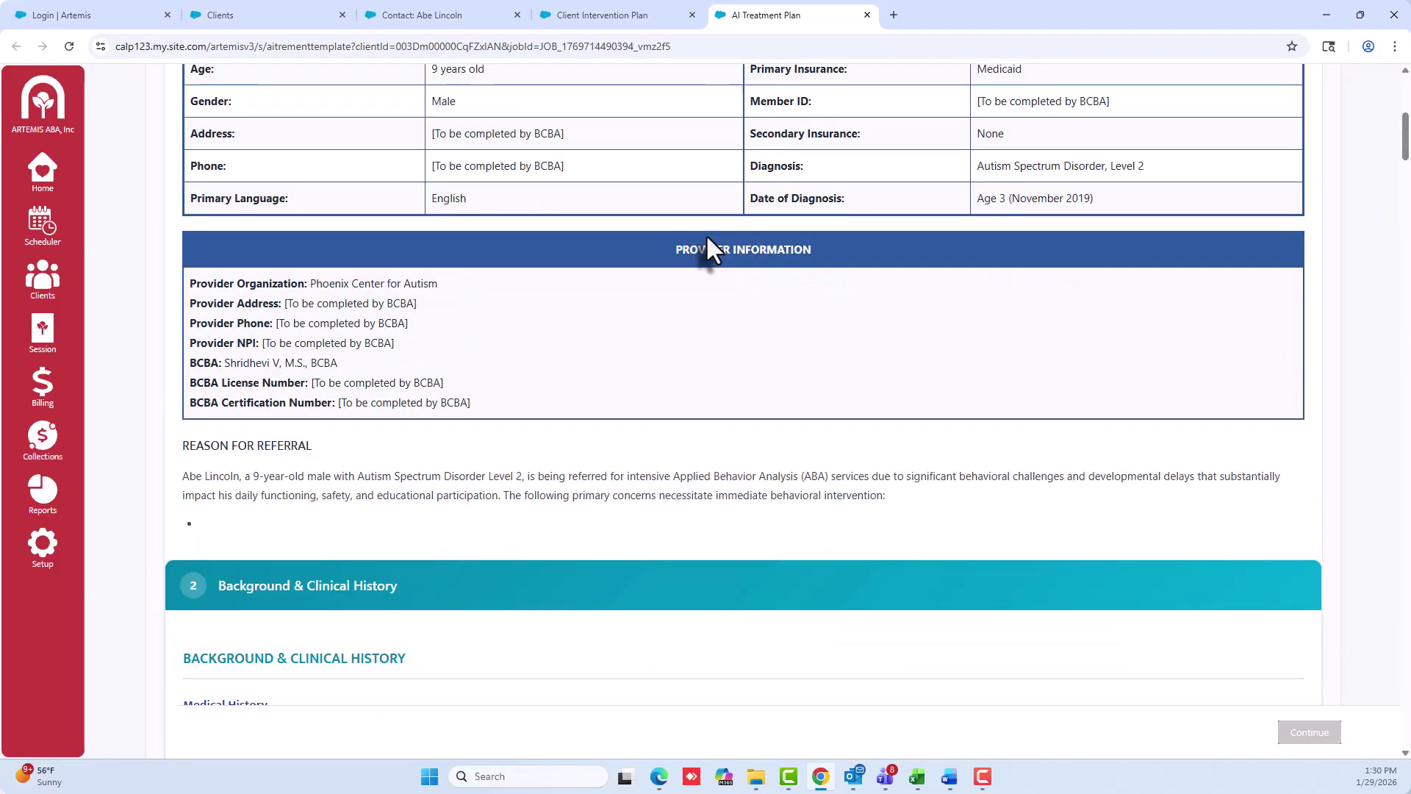
scroll(694, 231, "down", 14)
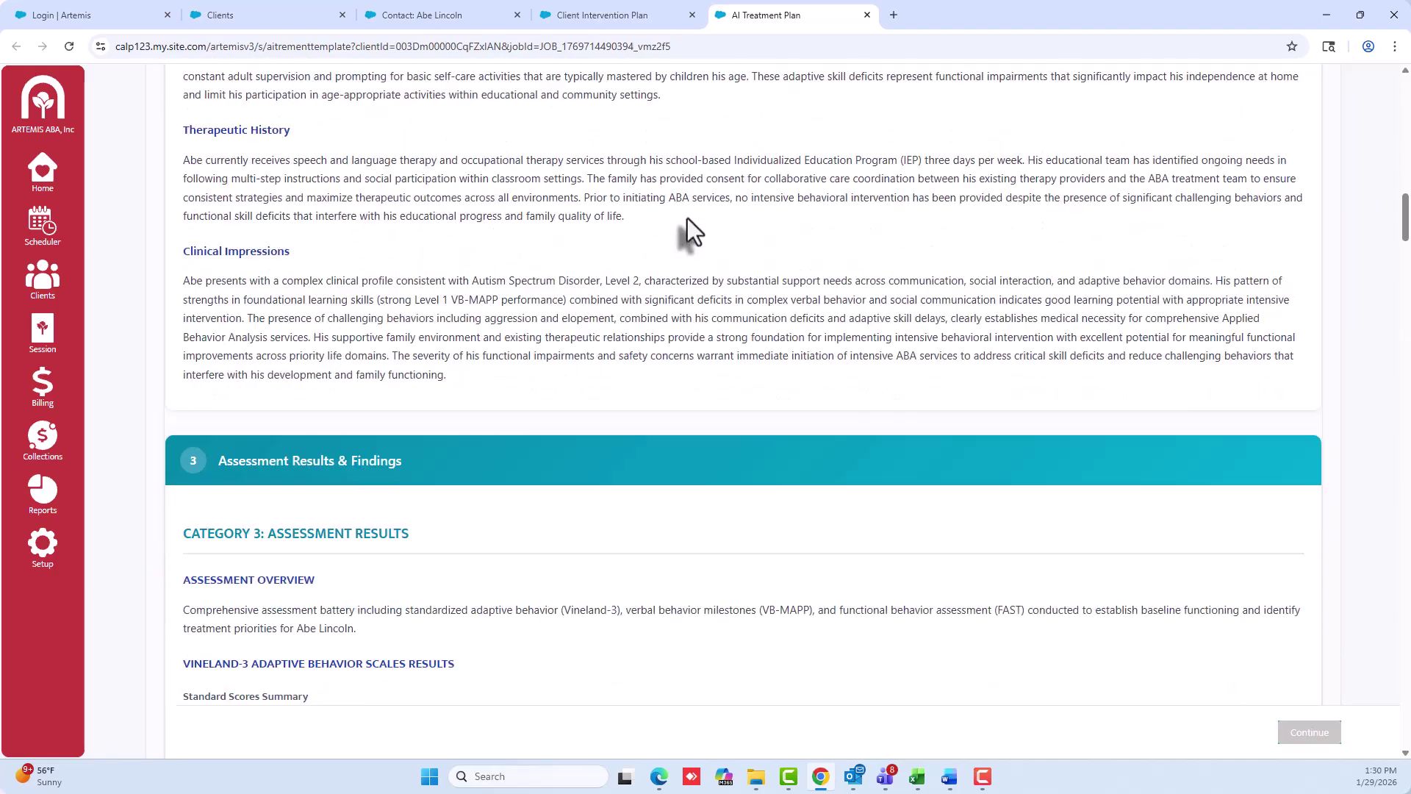
scroll(682, 211, "down", 15)
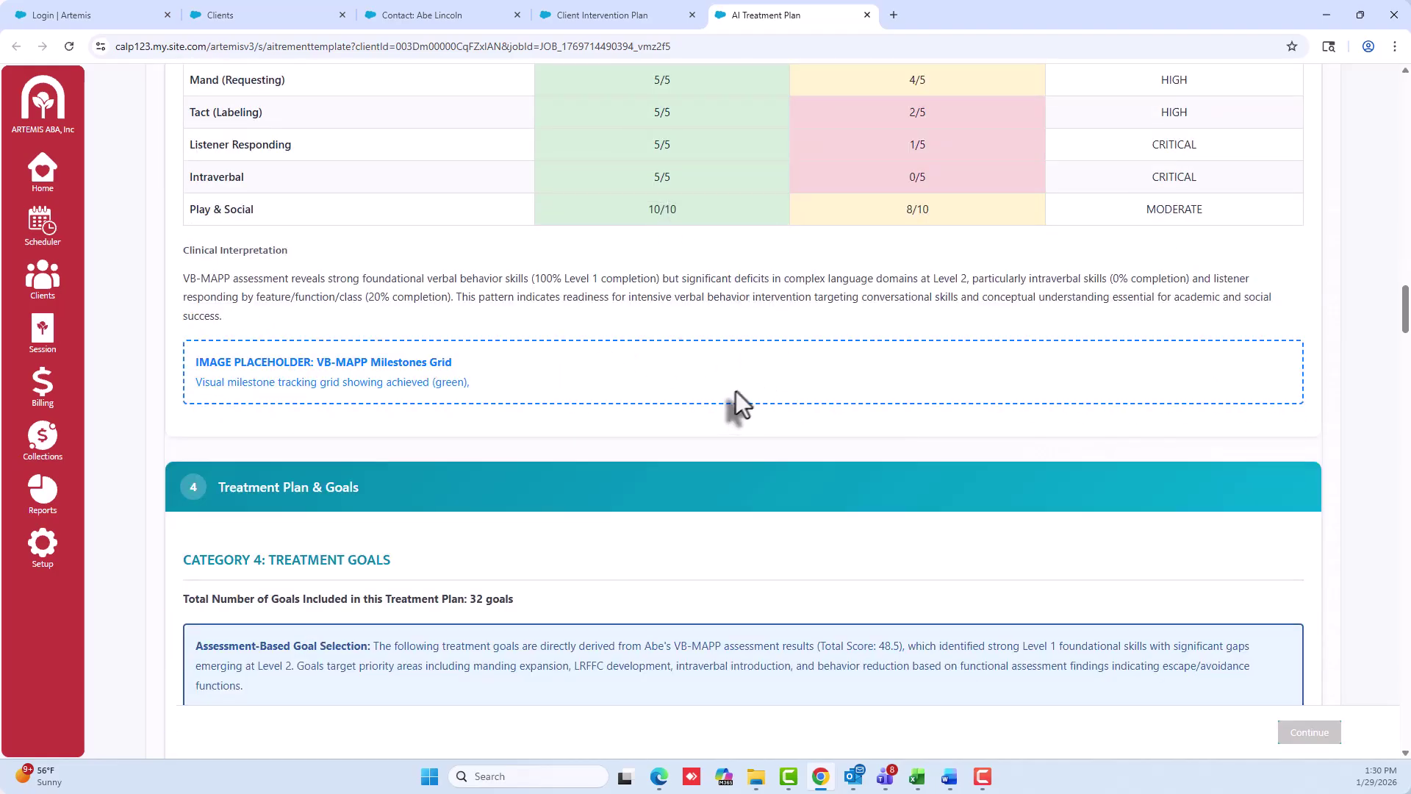
scroll(740, 378, "down", 4)
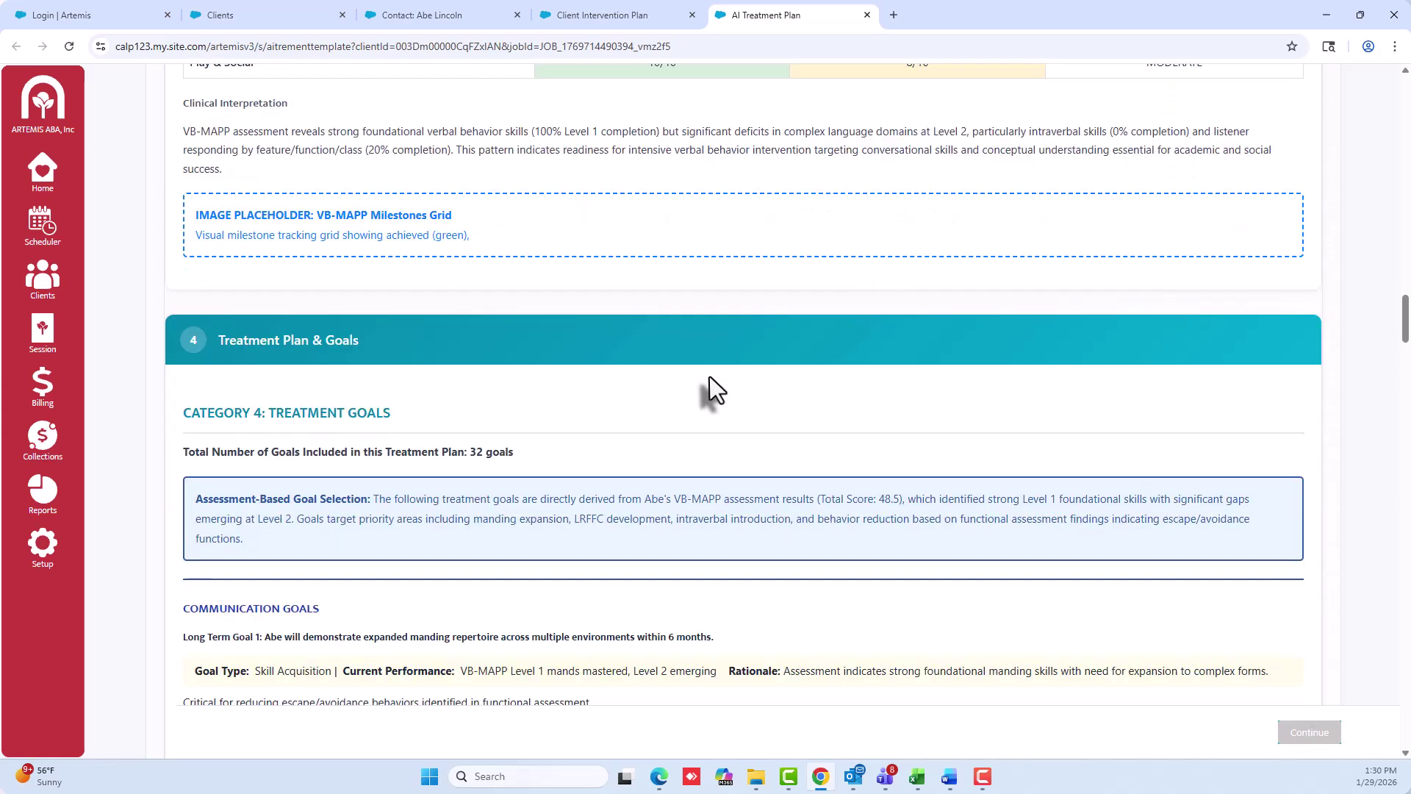
scroll(660, 288, "down", 2)
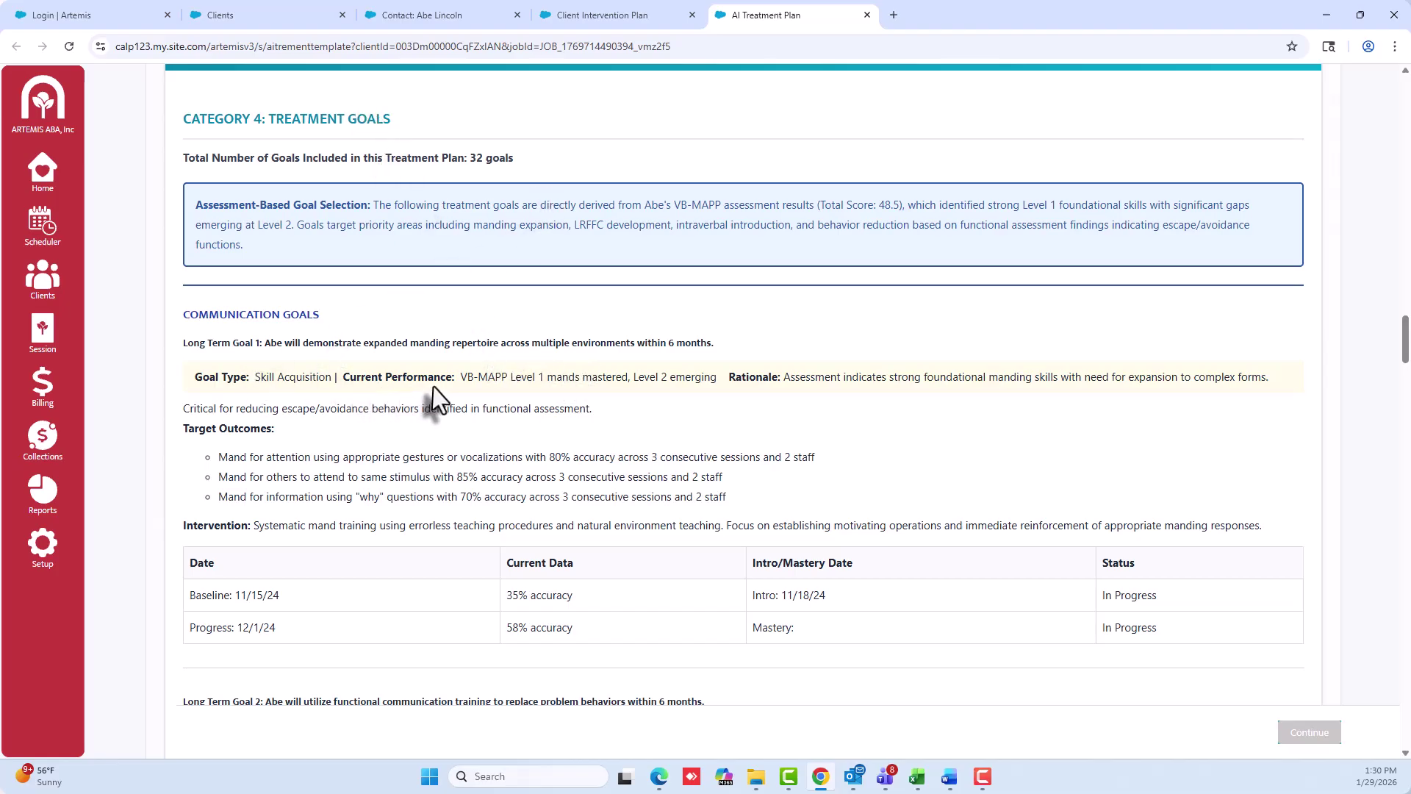
scroll(487, 319, "down", 3)
scroll(487, 331, "down", 2)
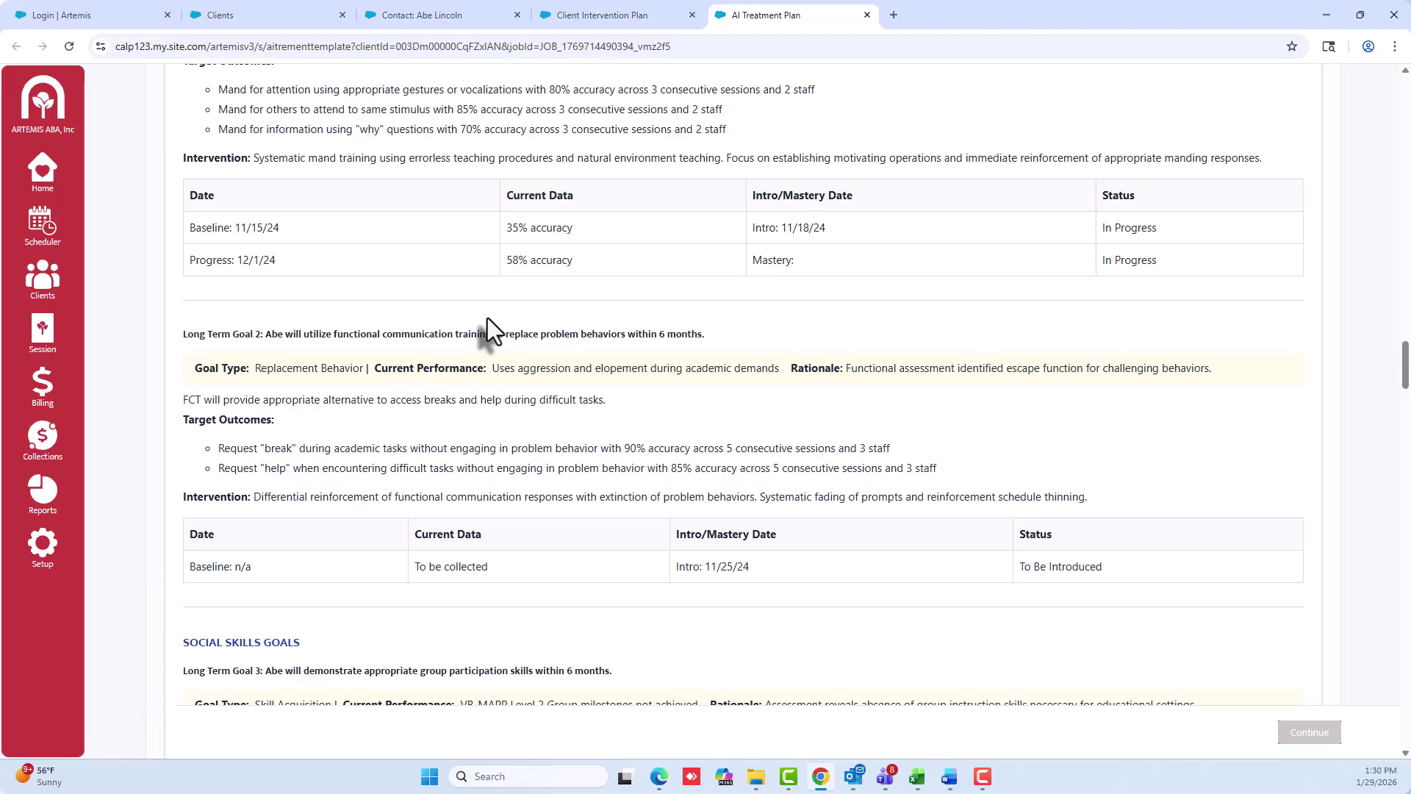
Review the rest of the treatment plan, covering the goal summary table, service recommendations, step-down phases and discharge criteria
scroll(487, 317, "down", 10)
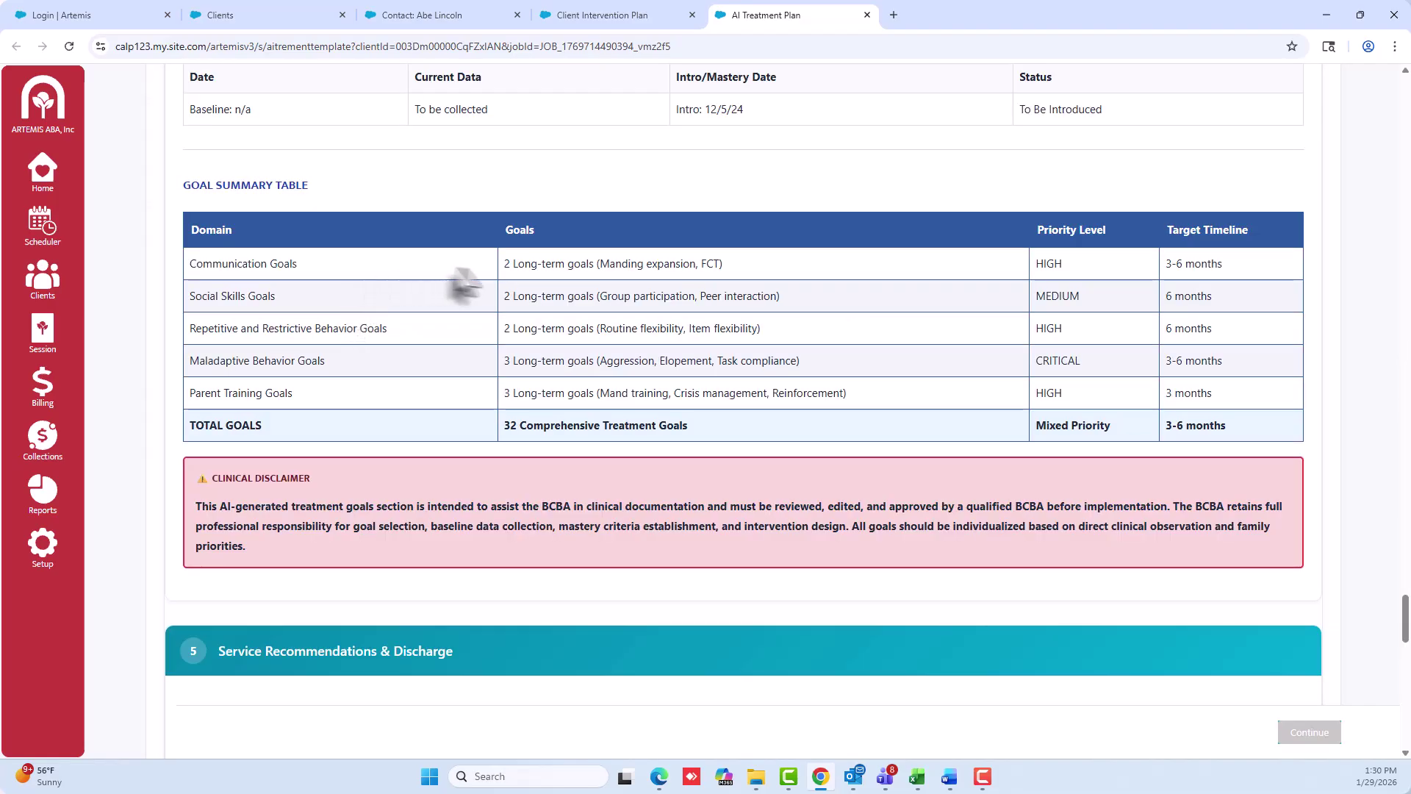
scroll(592, 286, "down", 5)
scroll(586, 286, "down", 7)
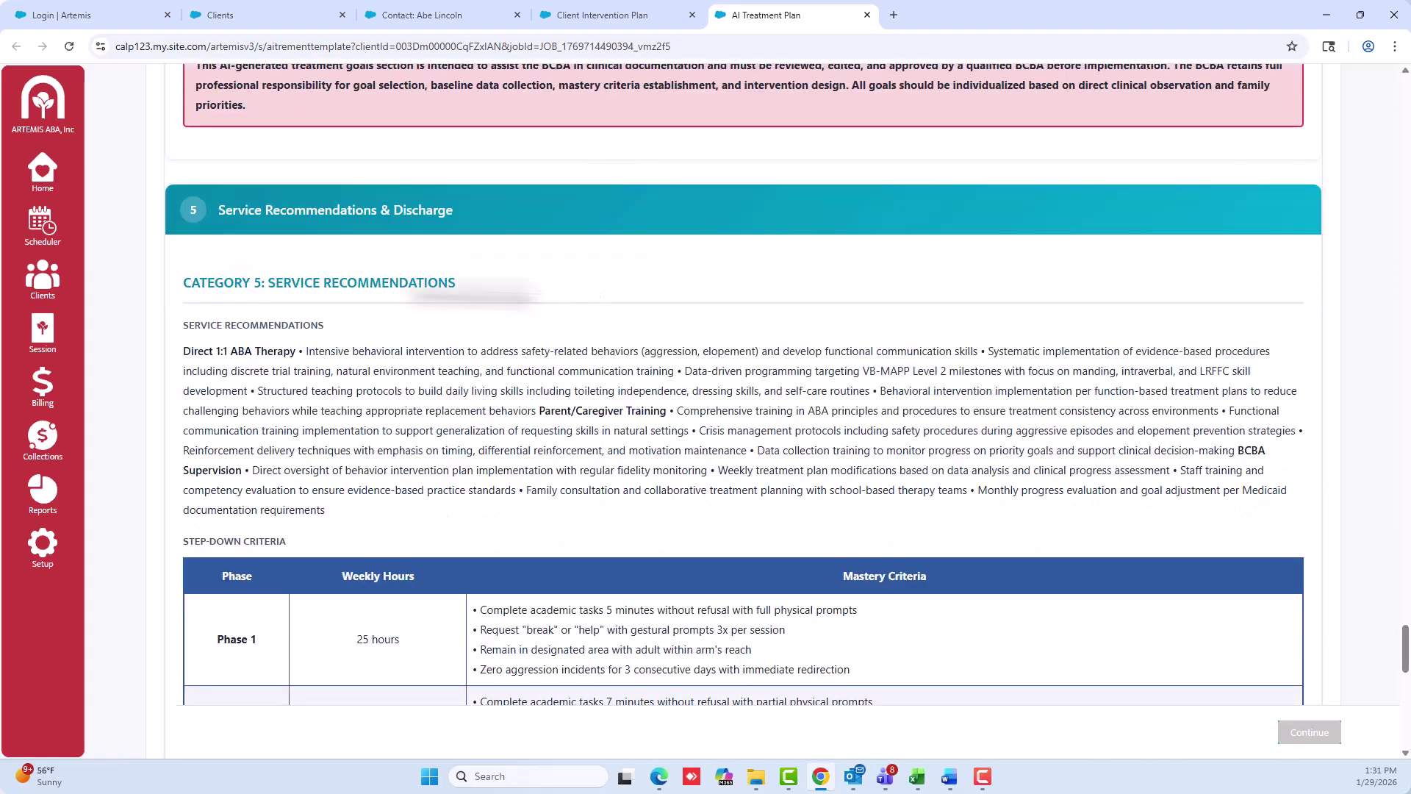
scroll(636, 323, "down", 6)
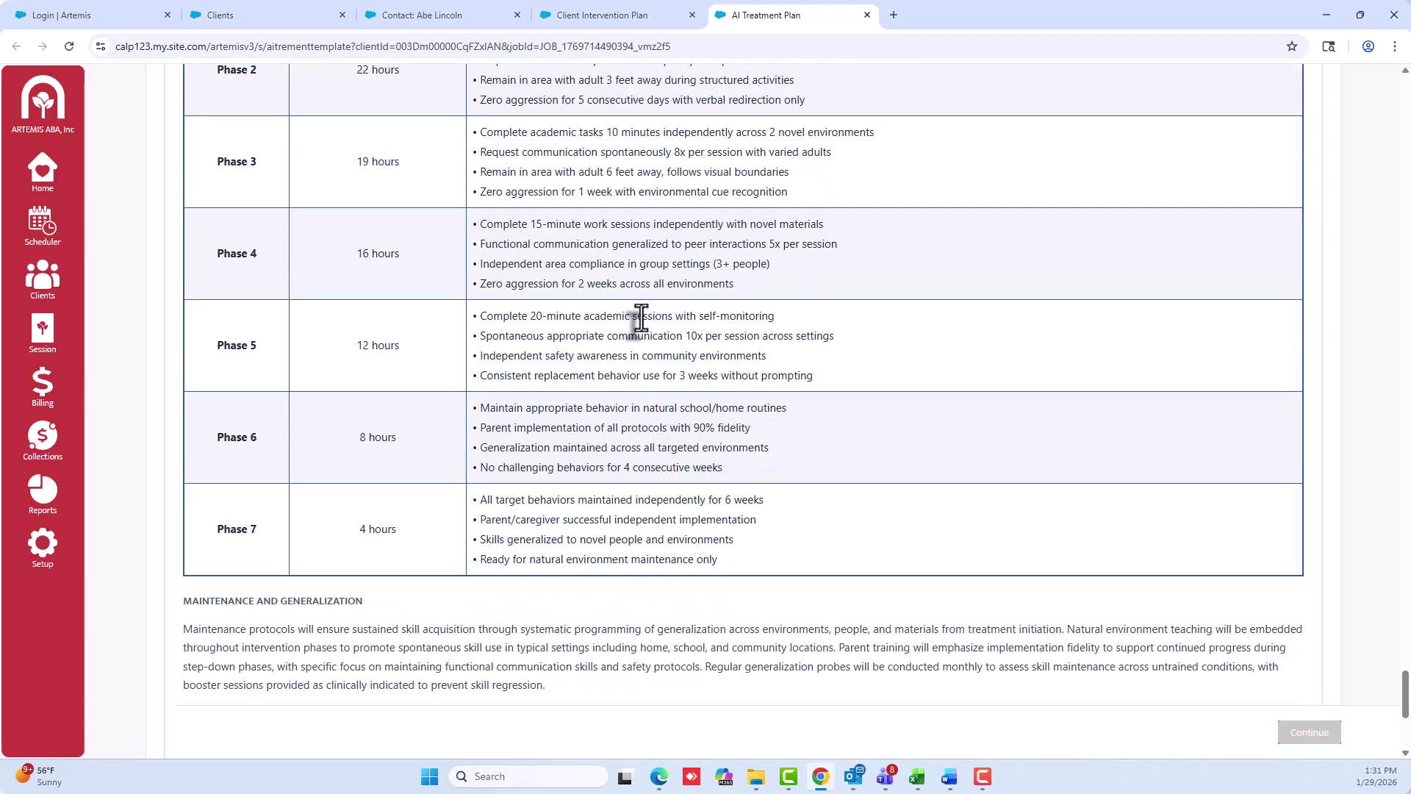
scroll(641, 312, "down", 1)
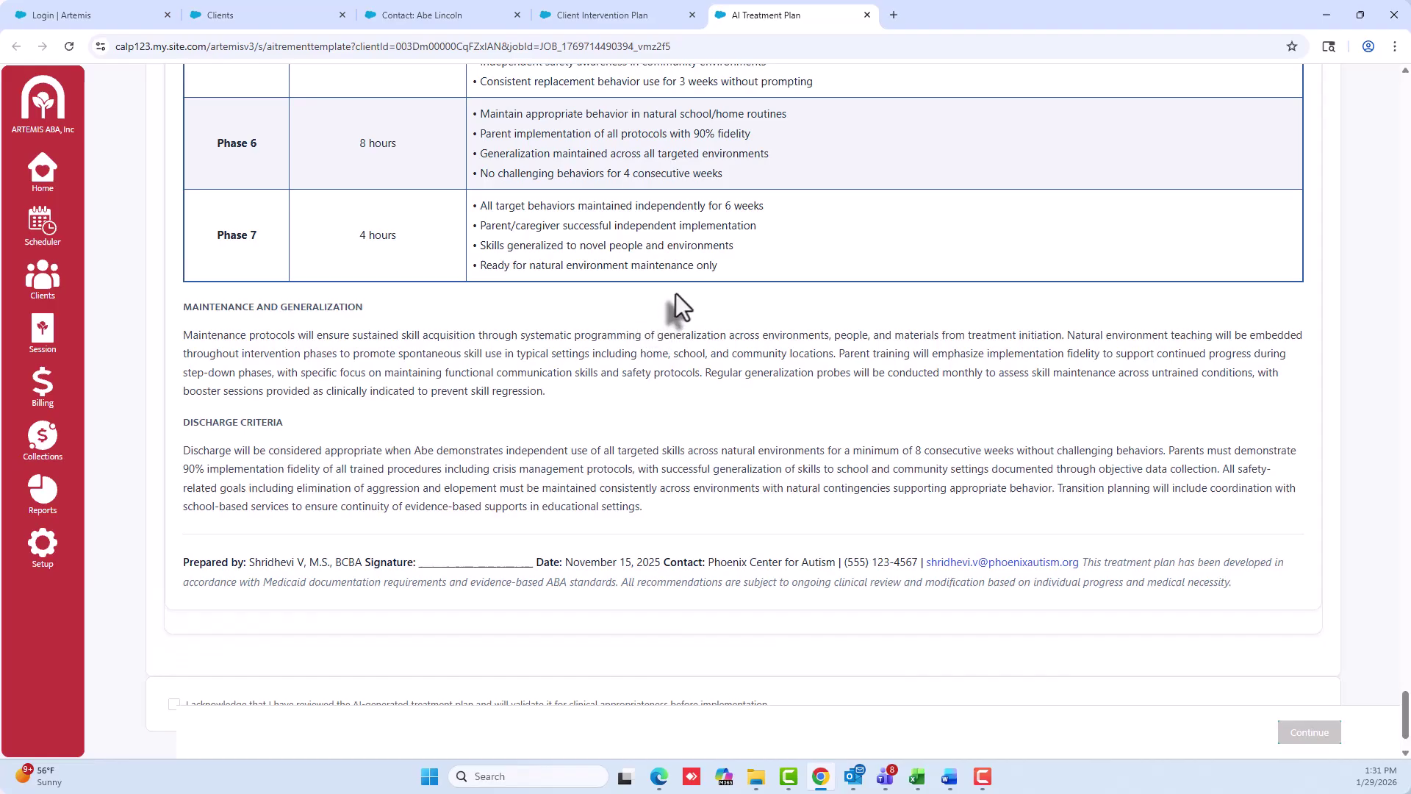
scroll(686, 280, "down", 1)
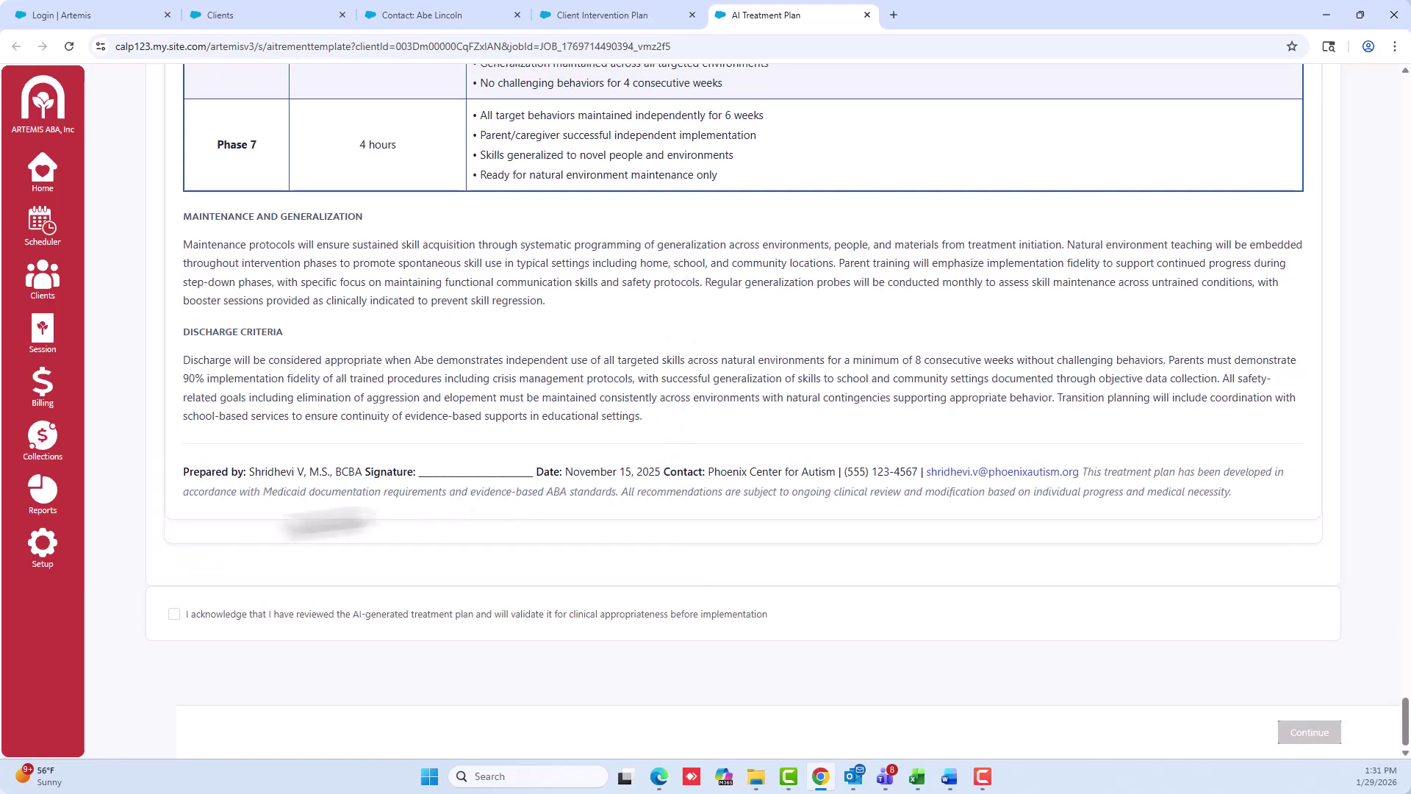
Acknowledge the AI-generated treatment plan as reviewed and export its goals to the AbLi Programming intervention plan
left_click(178, 619)
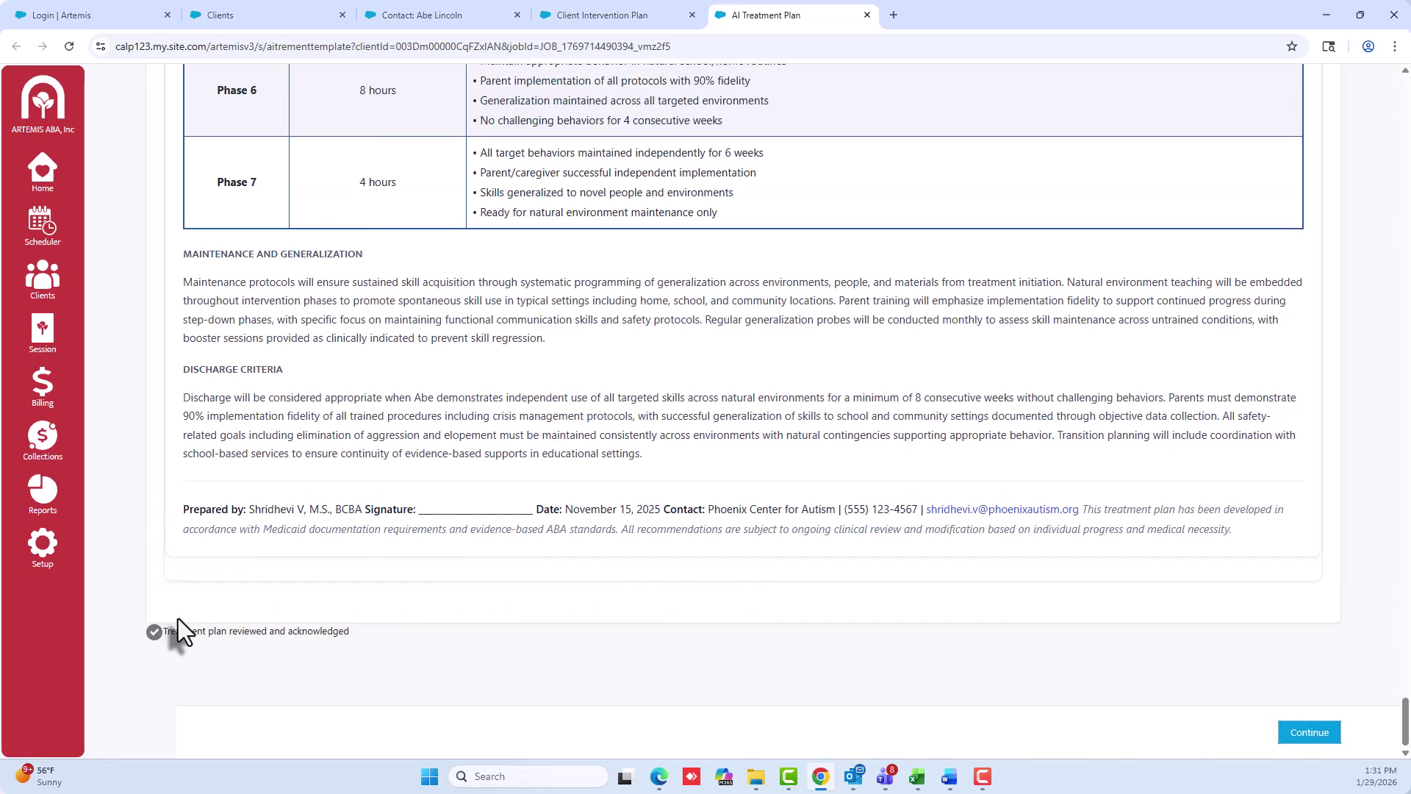
left_click(1301, 746)
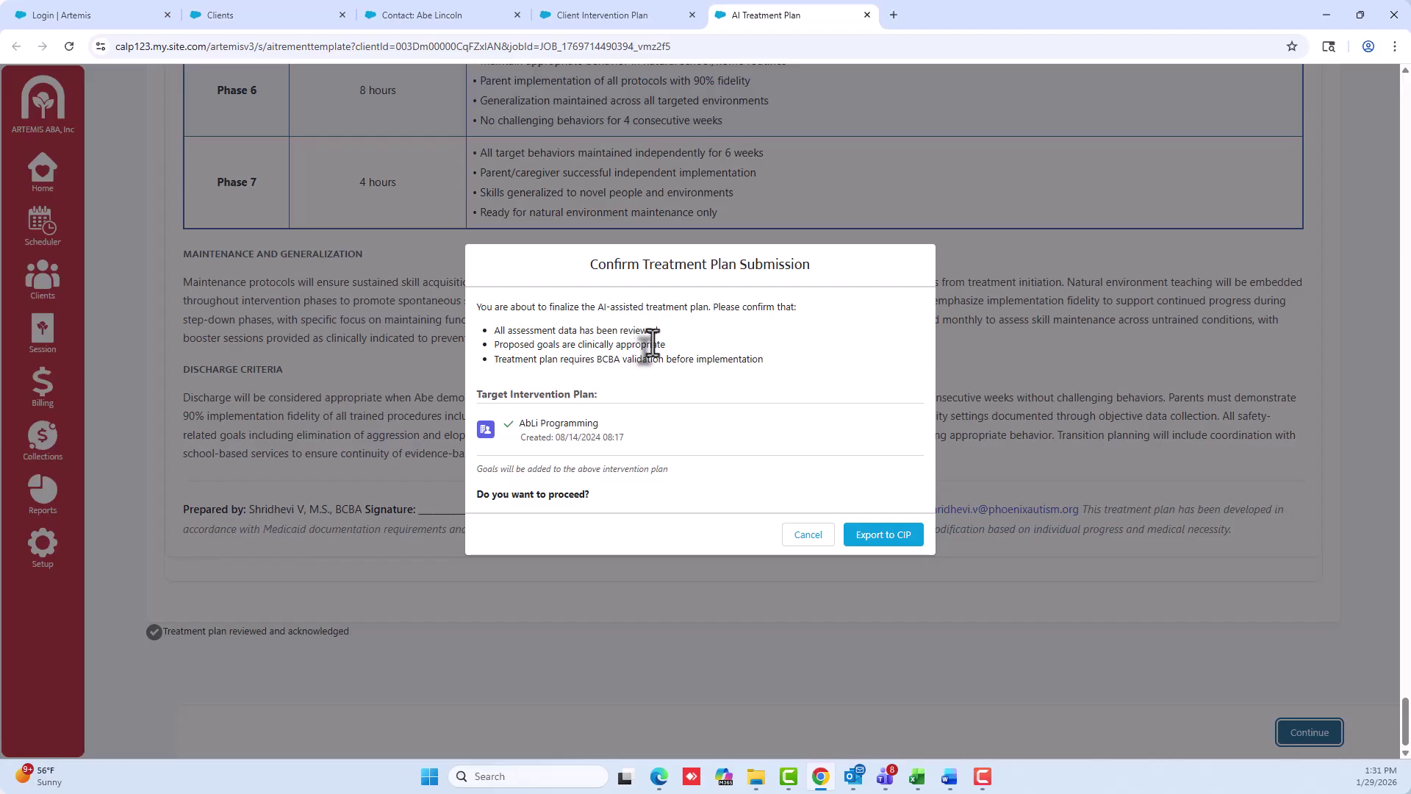
left_click(896, 544)
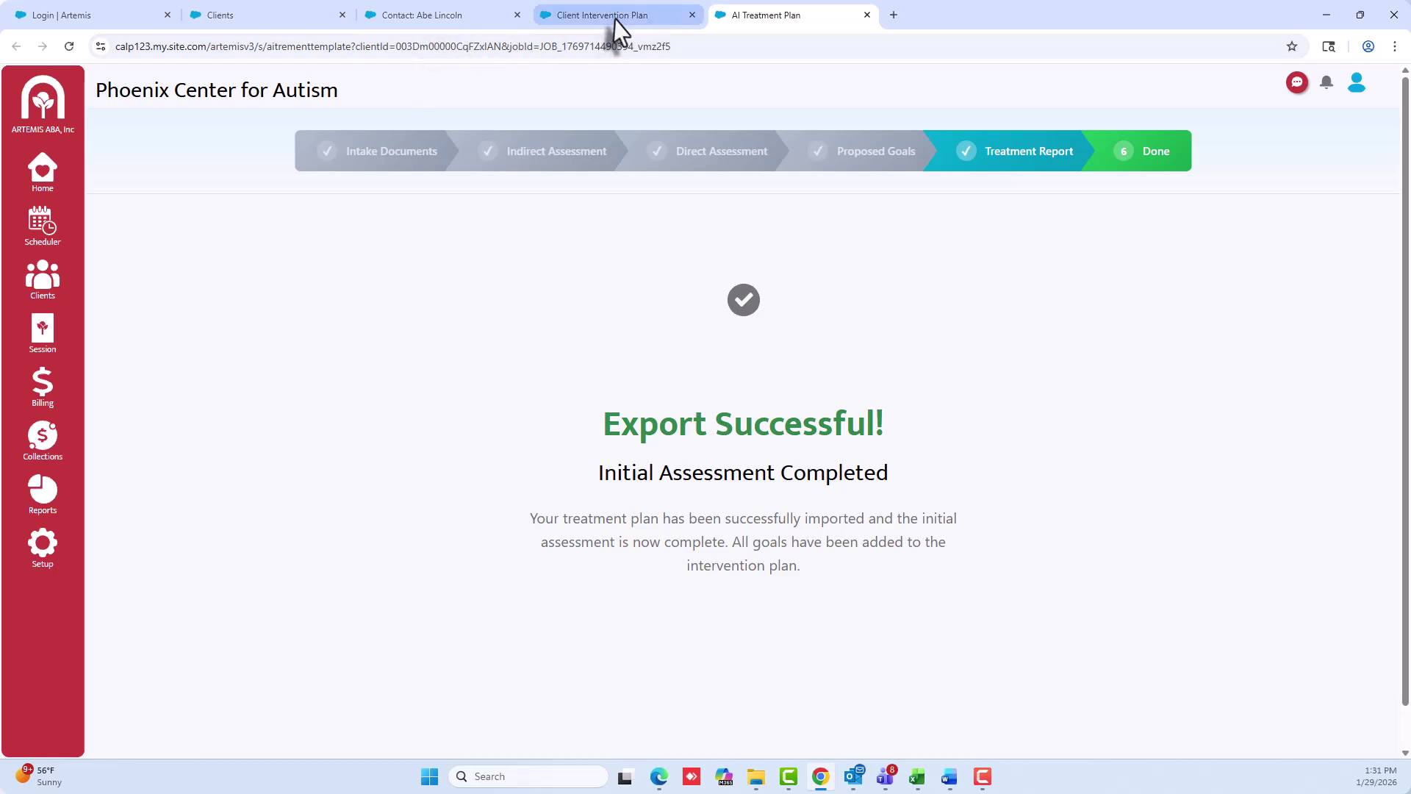
Switch to the Client Intervention Plan and expand the Social domain and its Turn Taking skill to check the targets
left_click(604, 16)
left_click(46, 160)
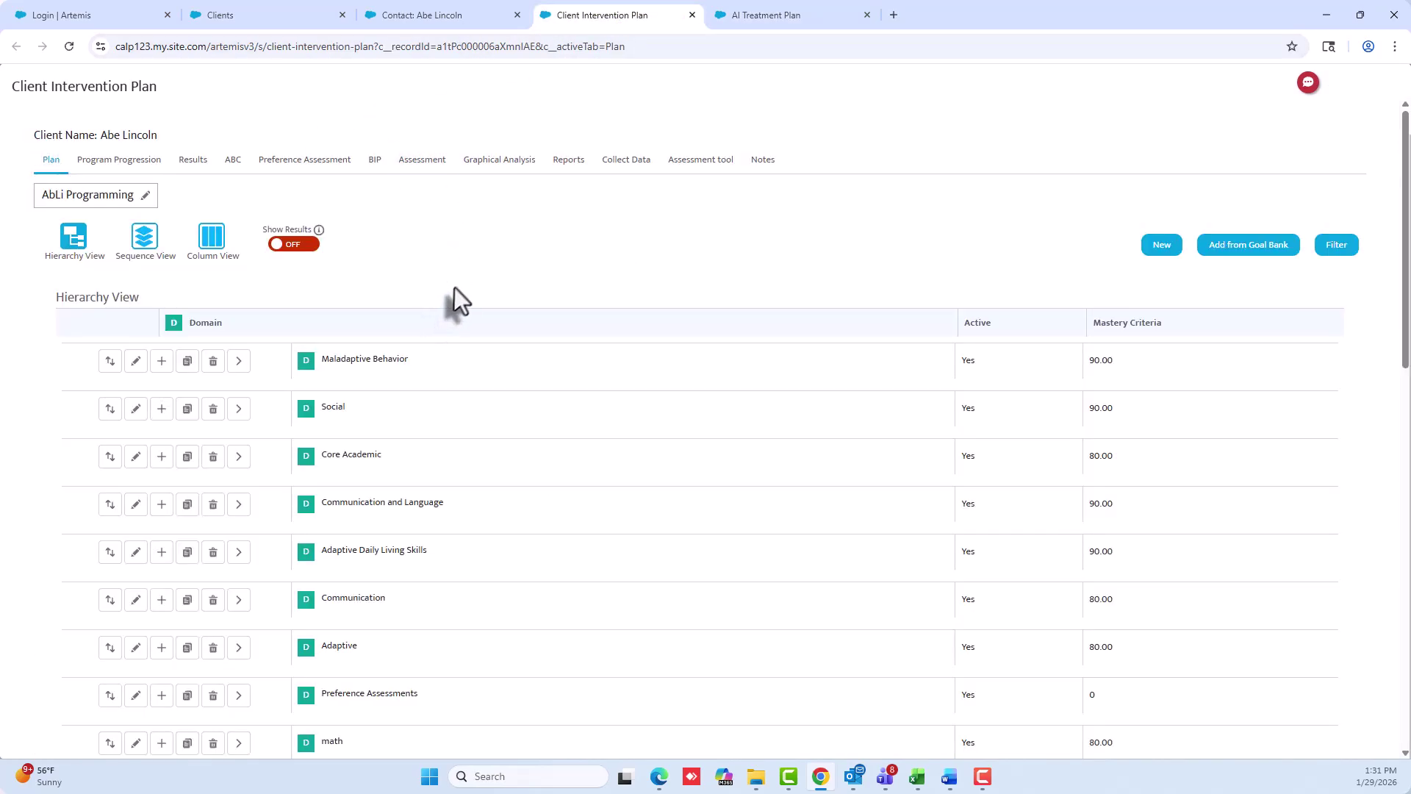
scroll(464, 293, "down", 2)
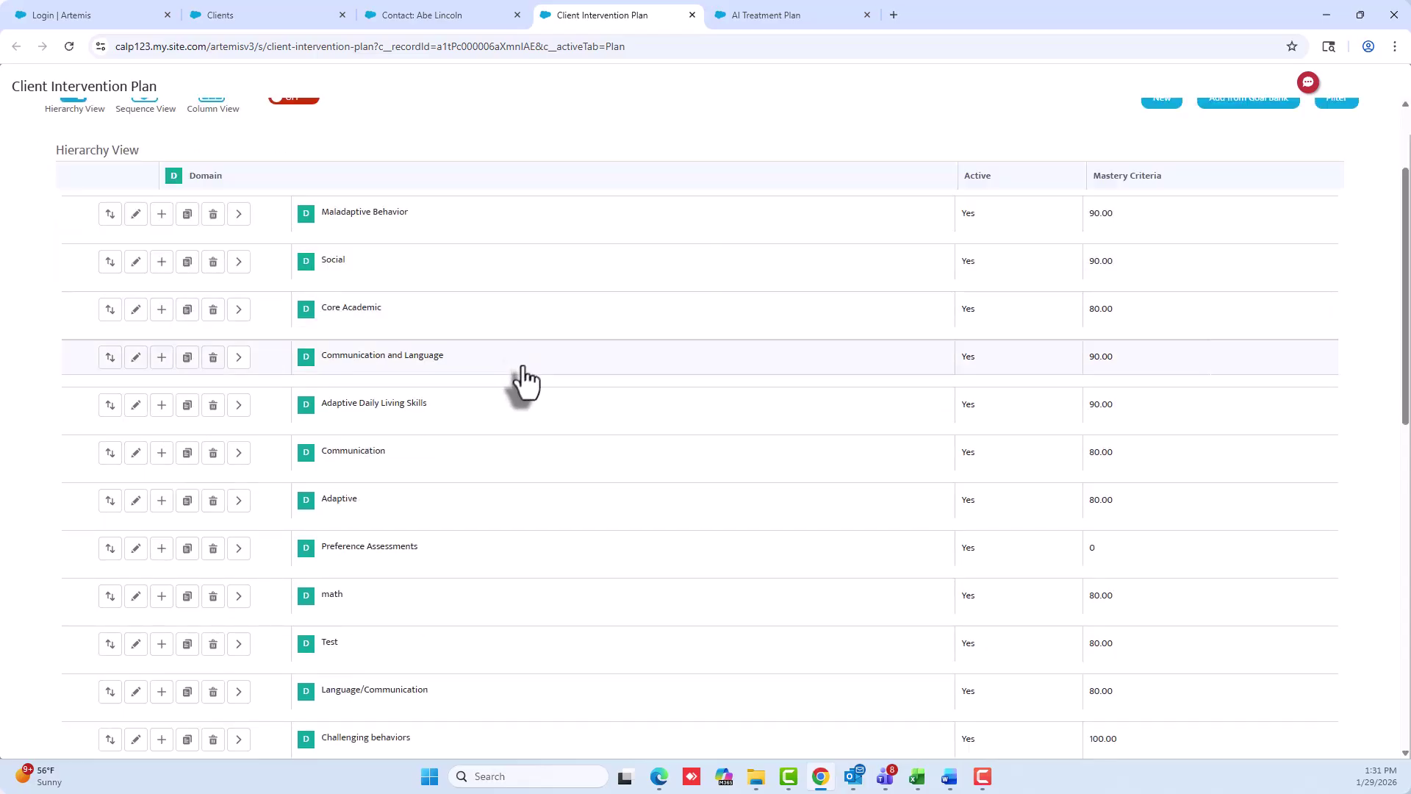
left_click(239, 263)
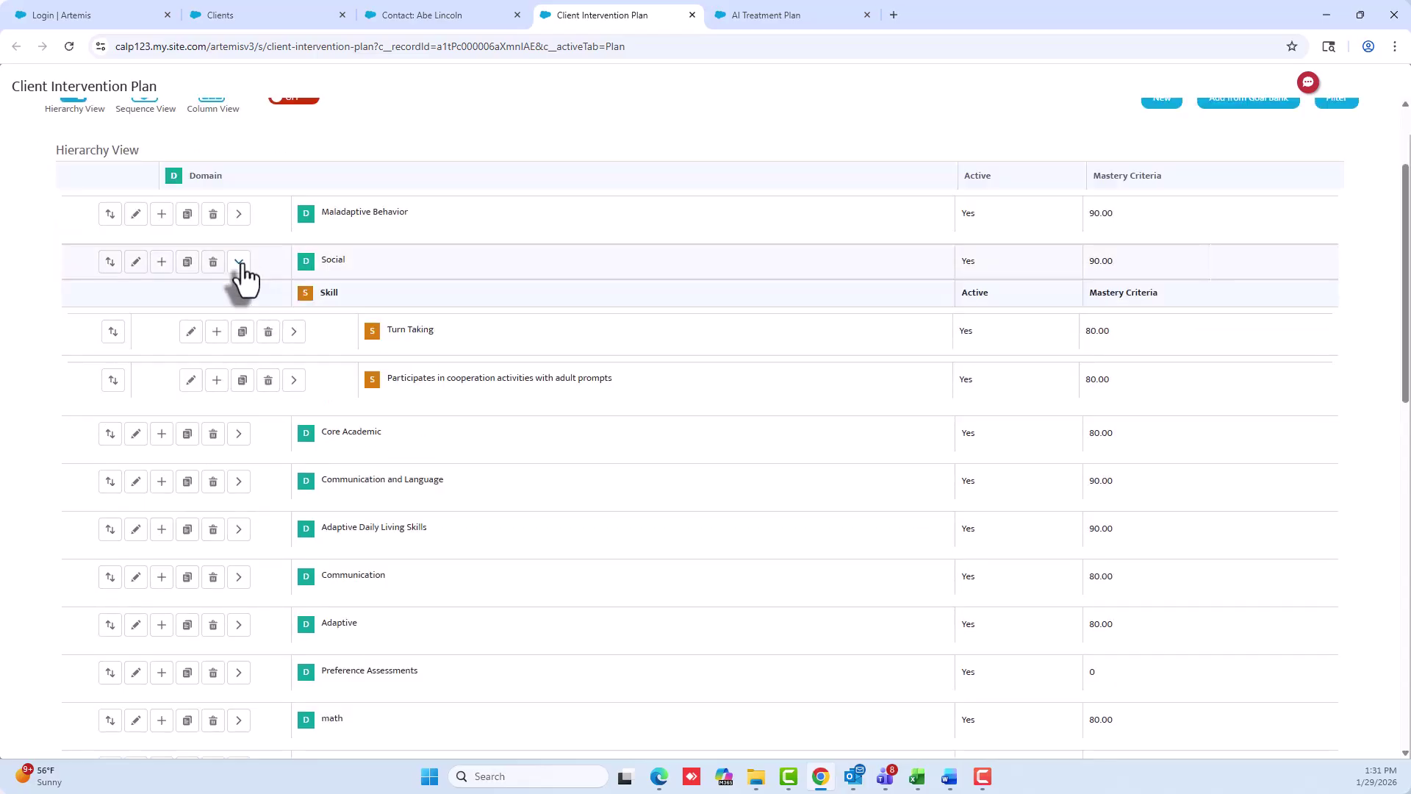
left_click(293, 331)
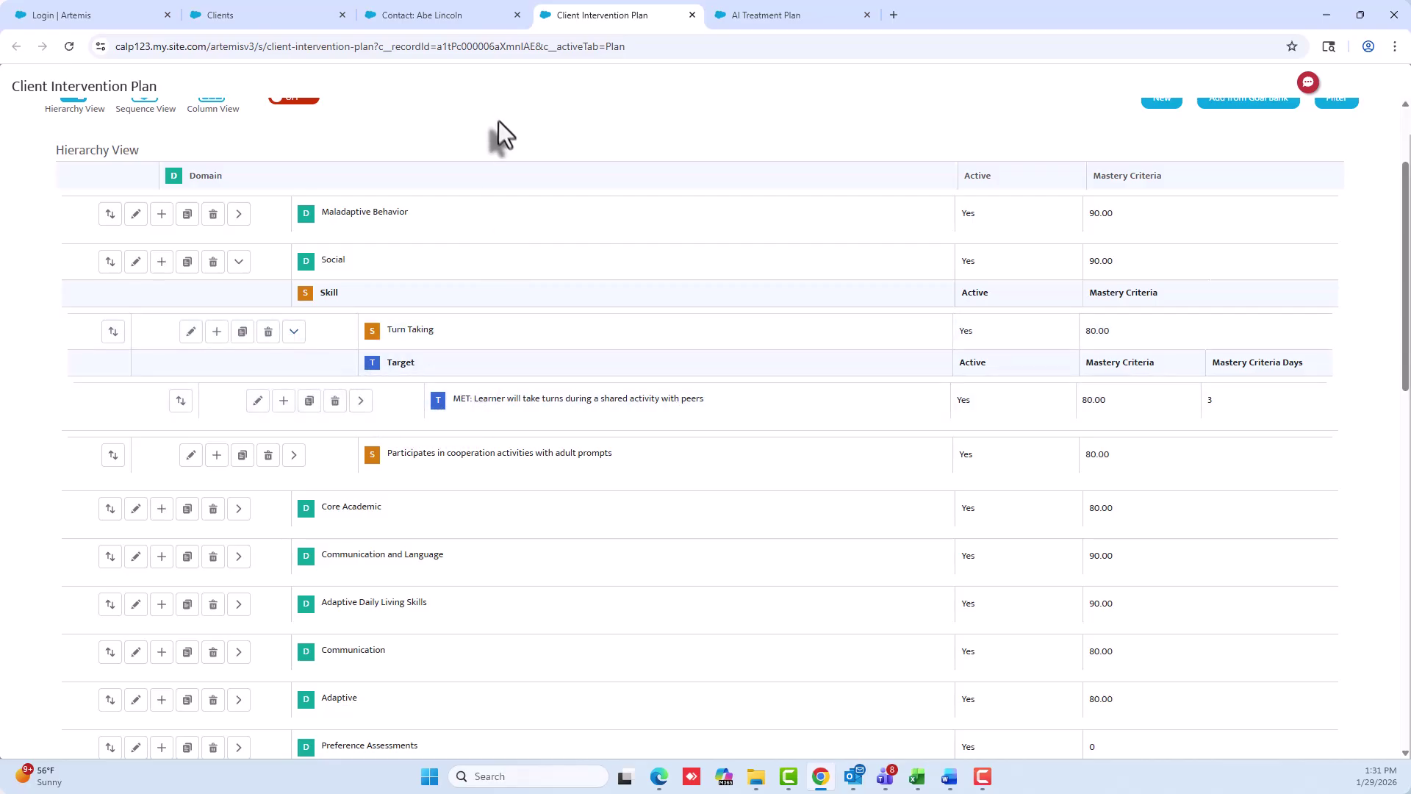
scroll(484, 132, "up", 2)
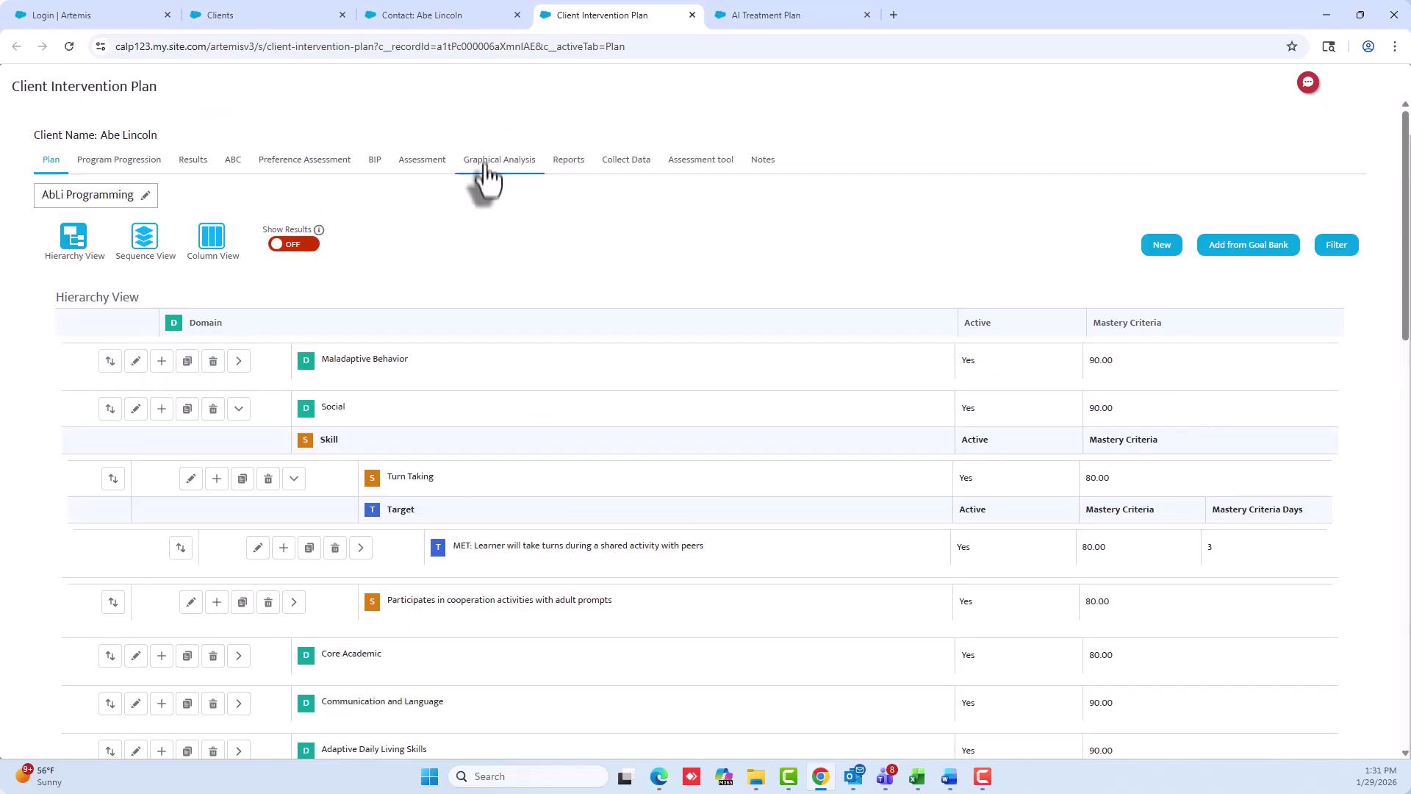
Open the client's assessments in the intervention plan and refresh the page to check the AI Treatment Plans list
left_click(793, 16)
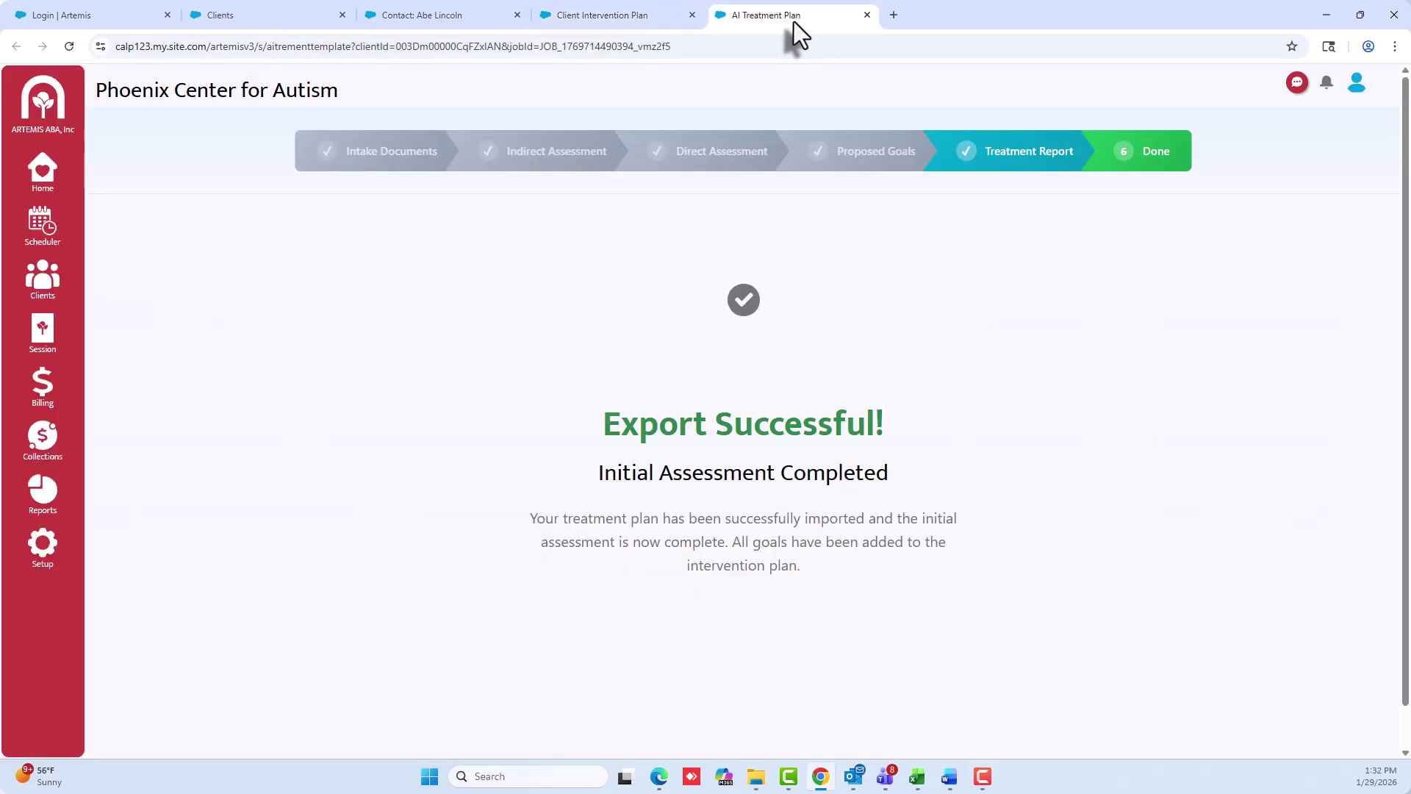
left_click(623, 22)
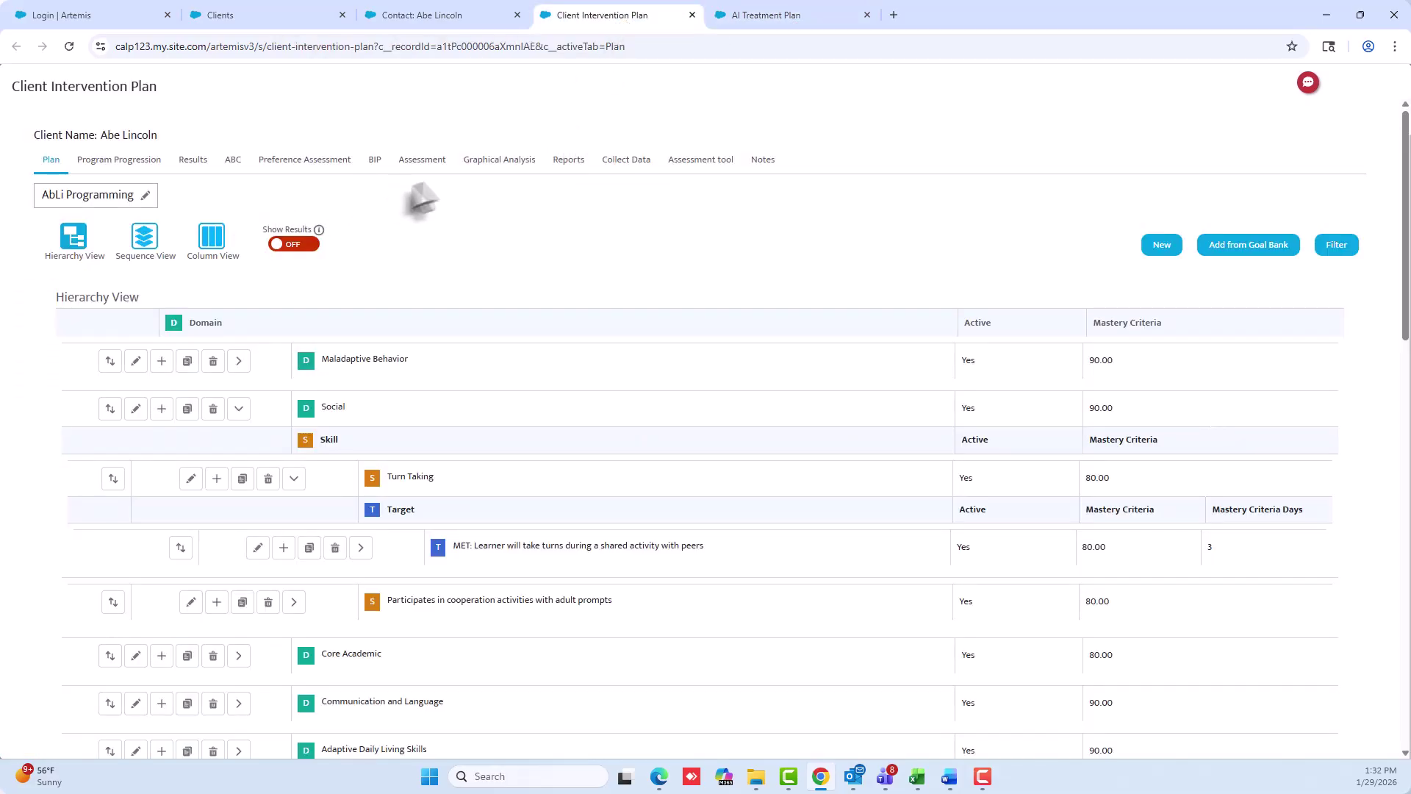
left_click(422, 160)
scroll(389, 257, "down", 1)
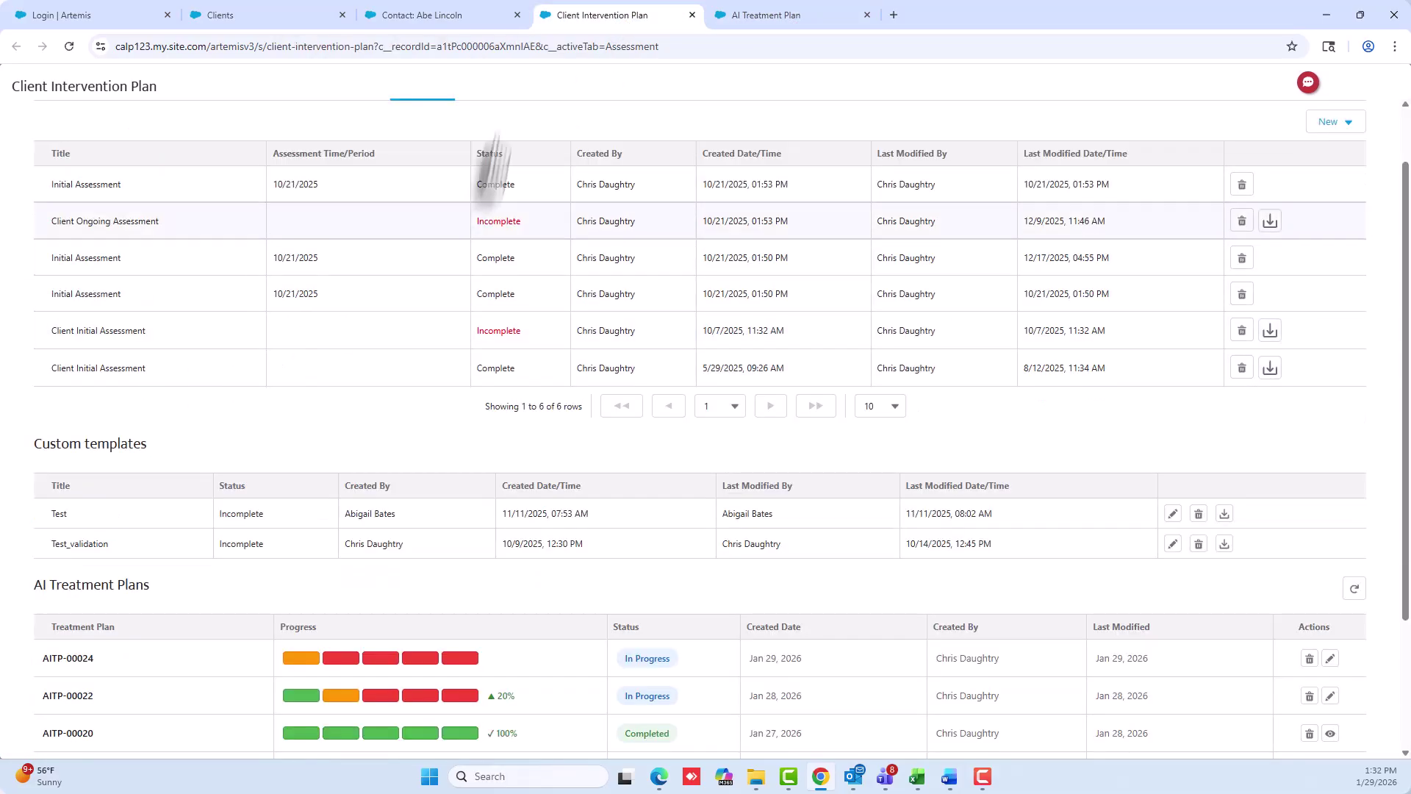
left_click(548, 49)
left_click(353, 472)
scroll(352, 473, "down", 1)
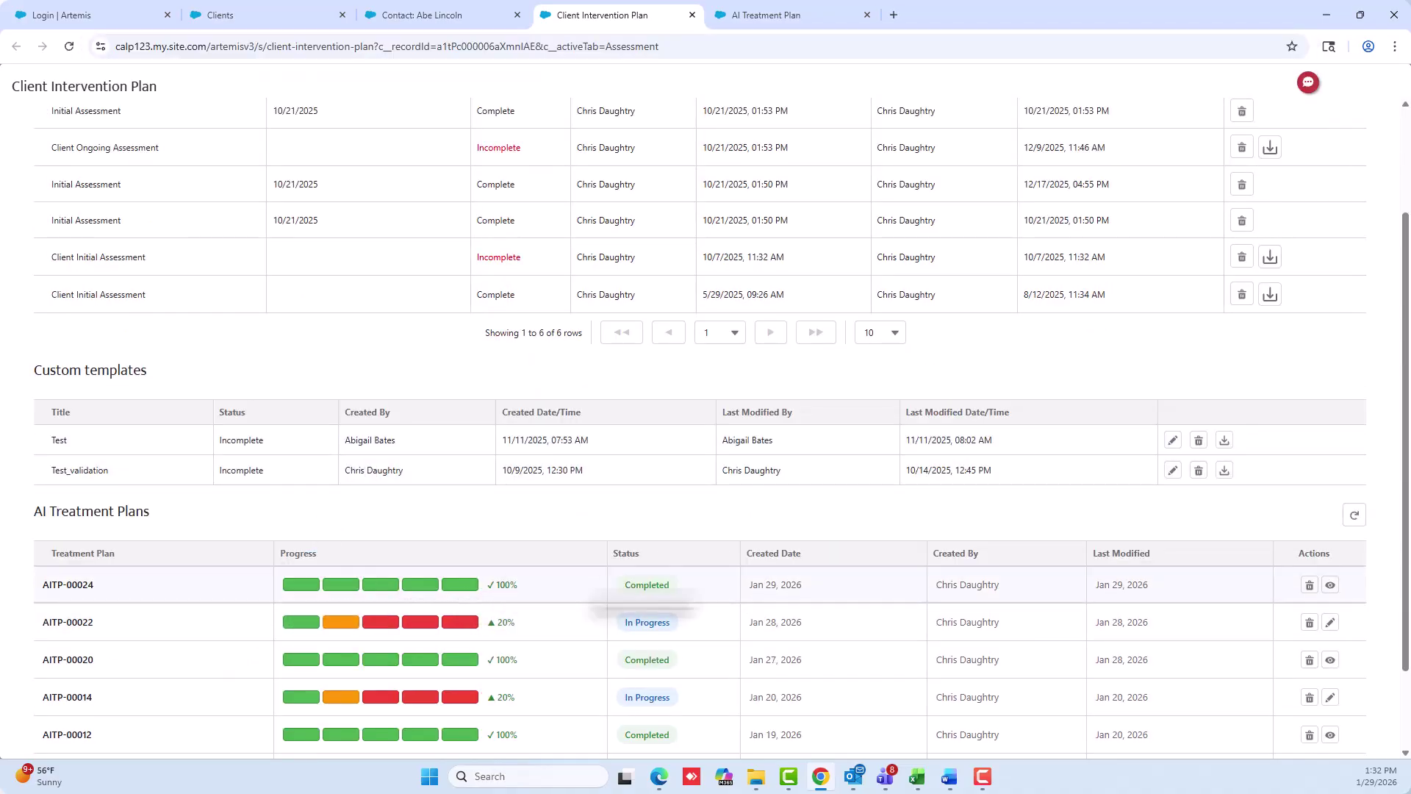
View treatment plan AITP-00024, return to the AI Treatment Plans list and check the first progress stage of AITP-00022
left_click(1330, 586)
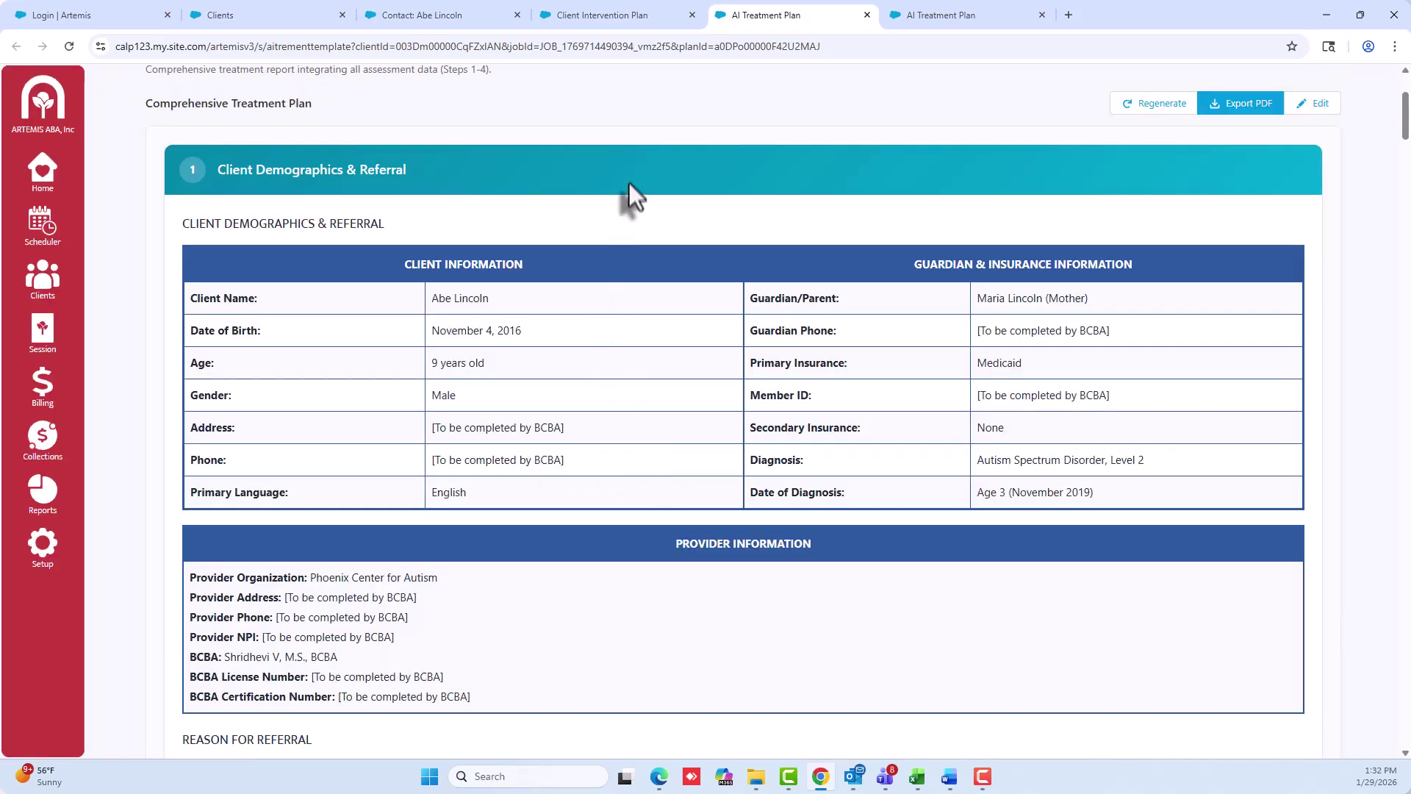
left_click(596, 16)
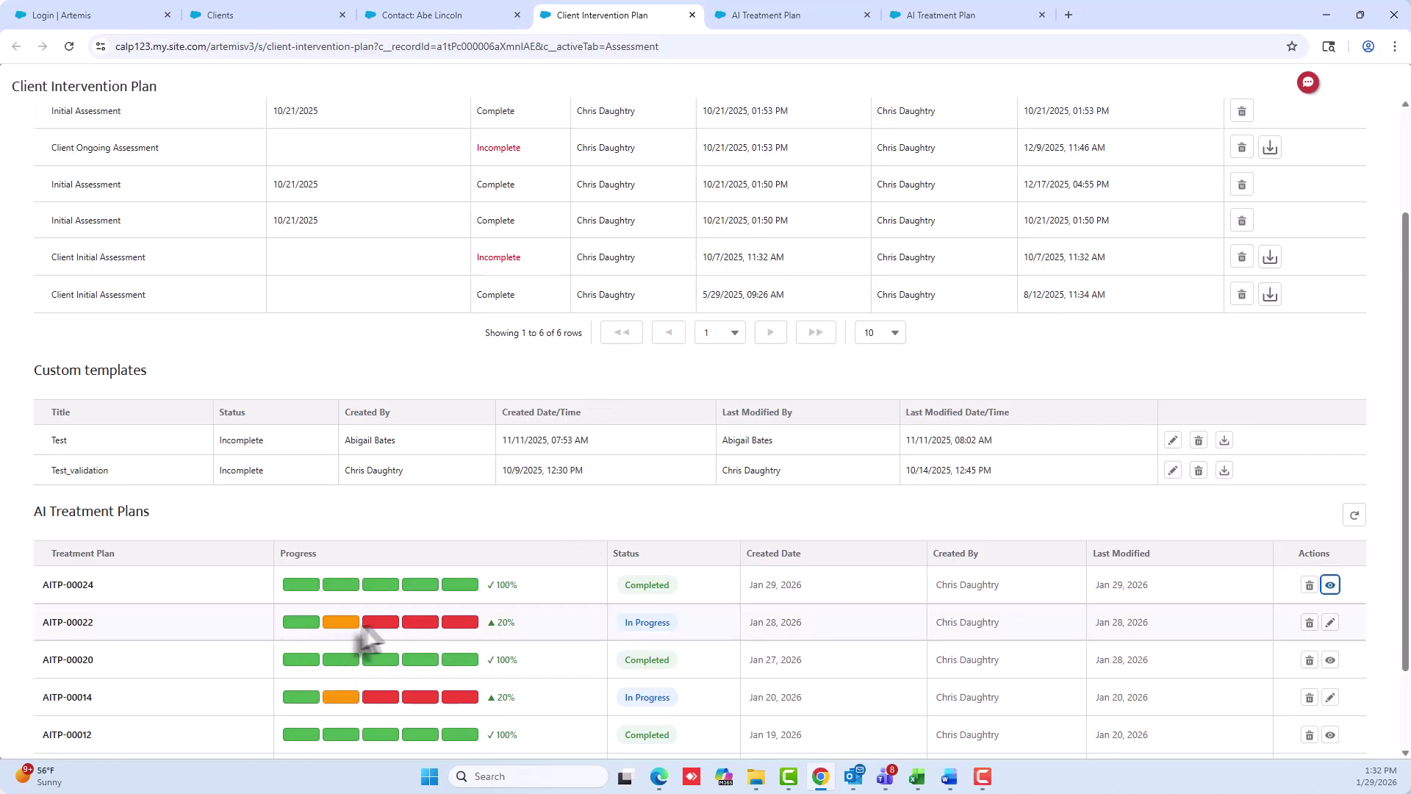
mouse_move(317, 623)
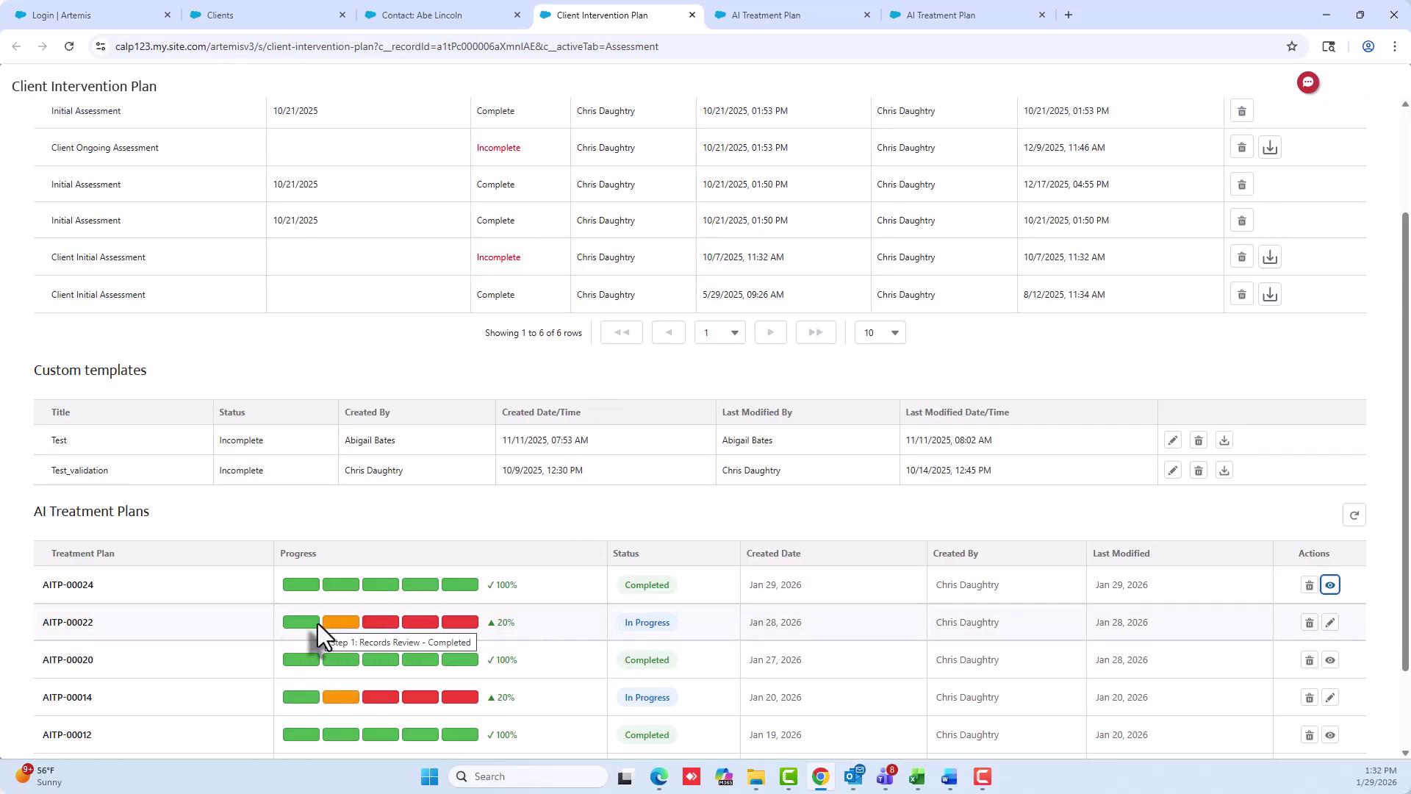